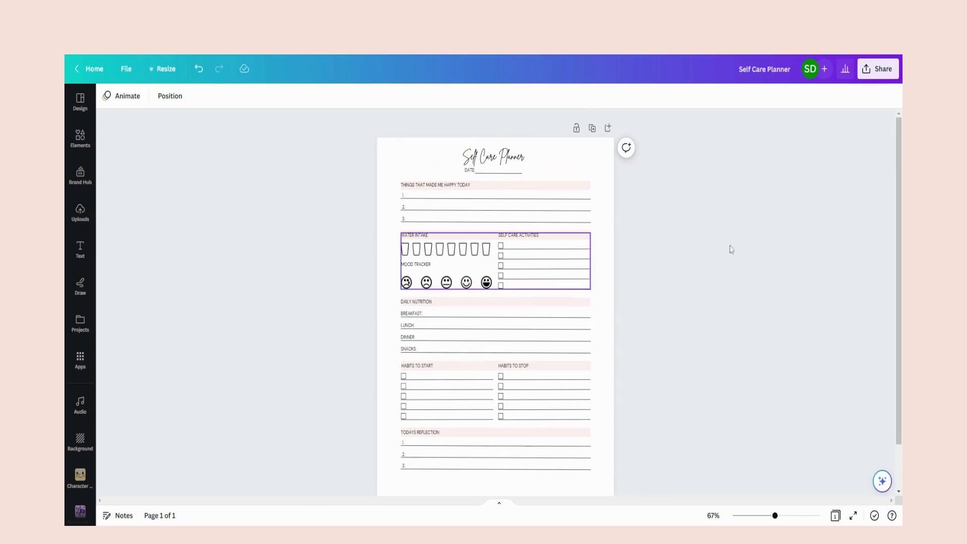
Step: View the finished self care planner page in full-screen mode
left_click(852, 517)
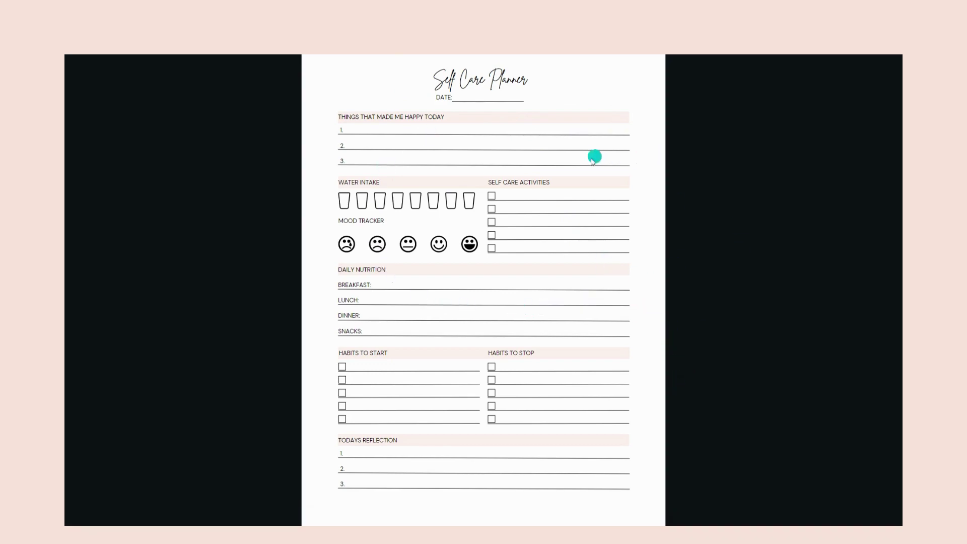
mouse_move(892, 455)
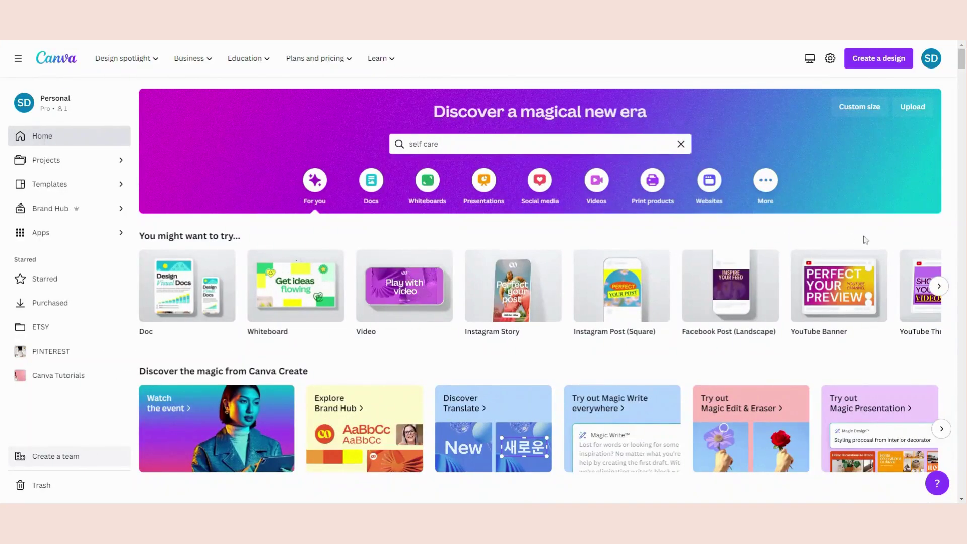
Step: Create a blank US Letter Document design
left_click(877, 63)
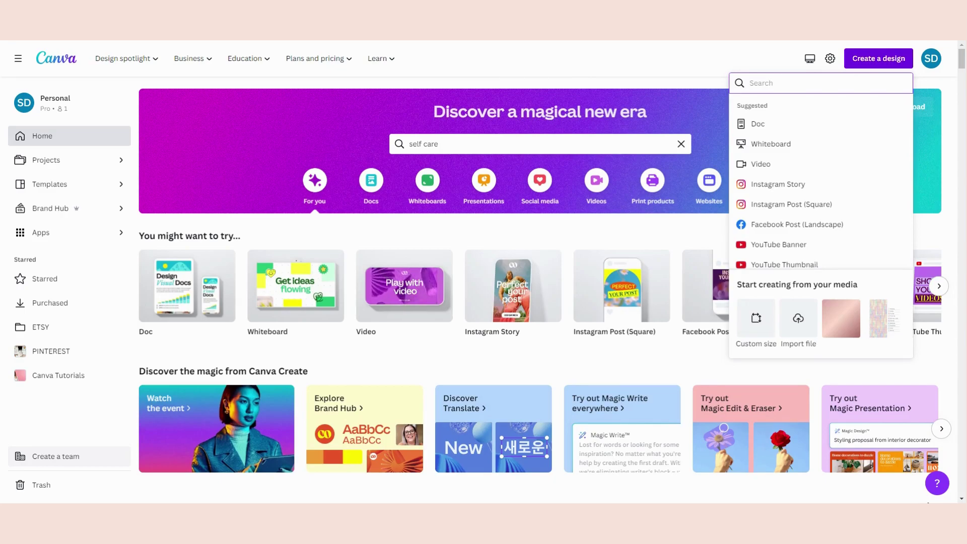
type("us letter")
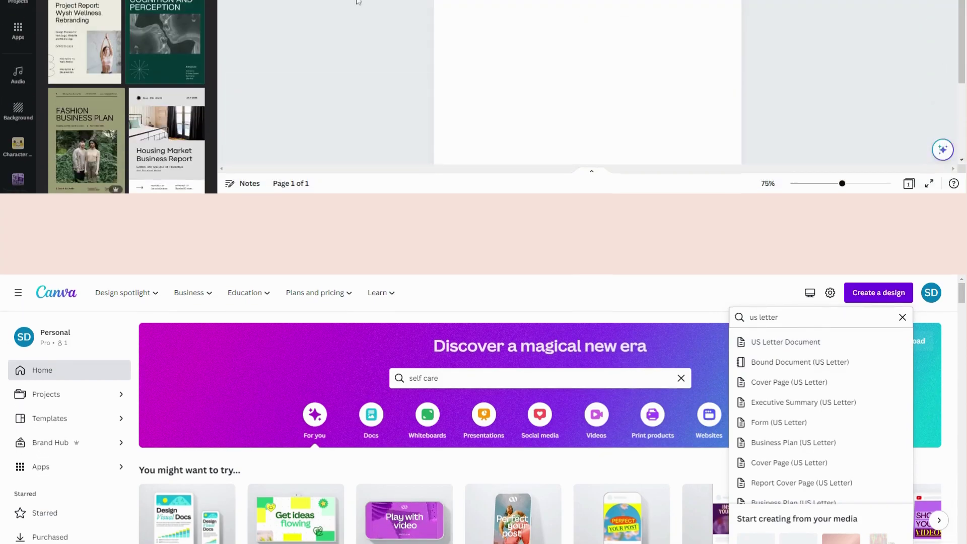
scroll(355, 306, "down", 1)
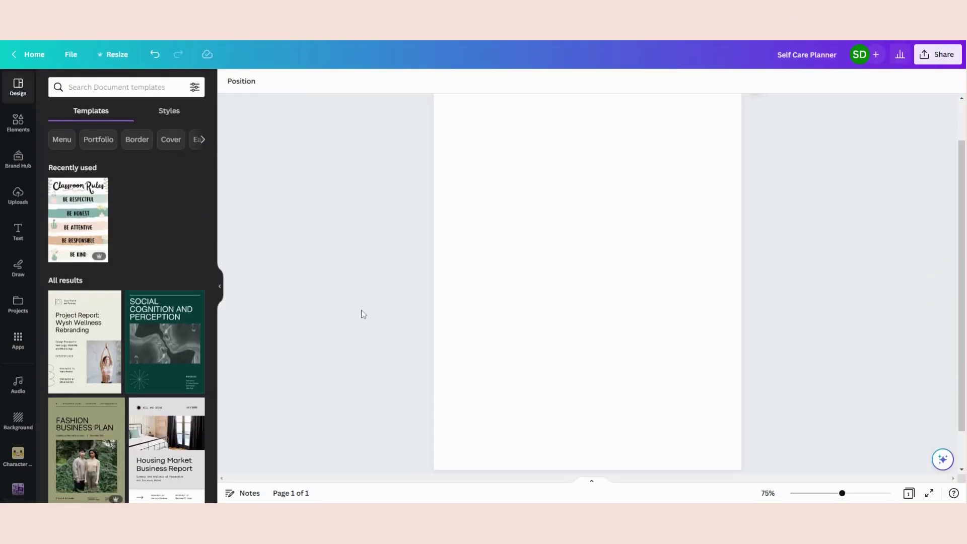
scroll(382, 311, "up", 1)
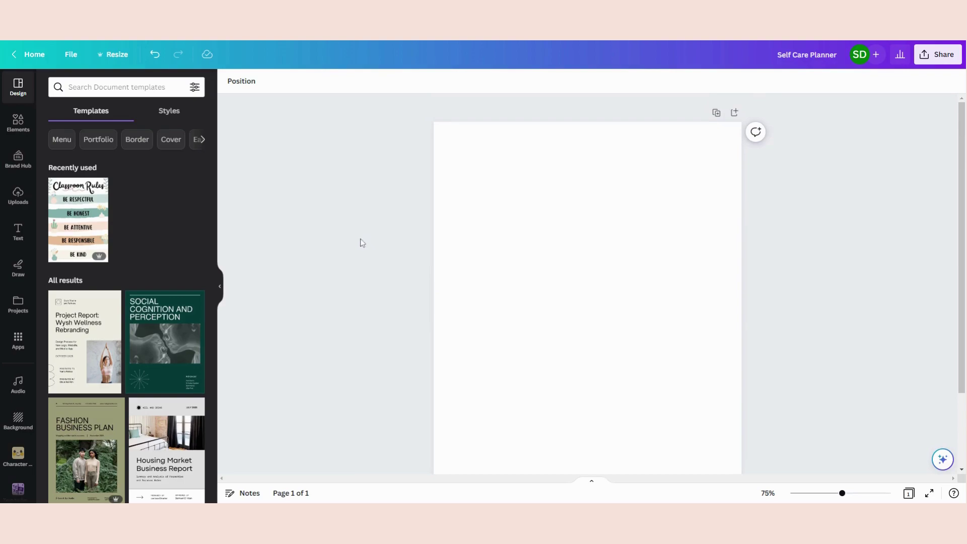
Step: Turn on the page margins display for the blank document
left_click(72, 55)
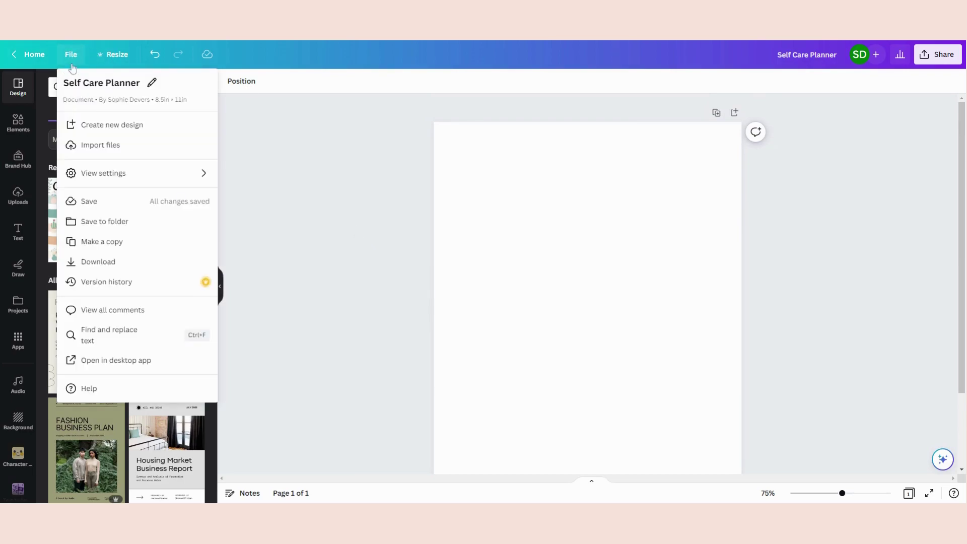
mouse_move(158, 183)
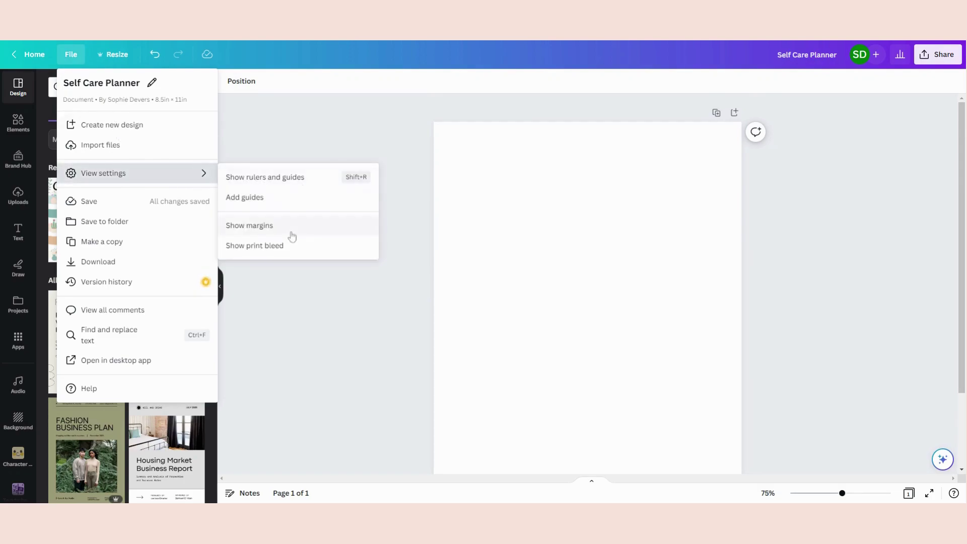
left_click(245, 226)
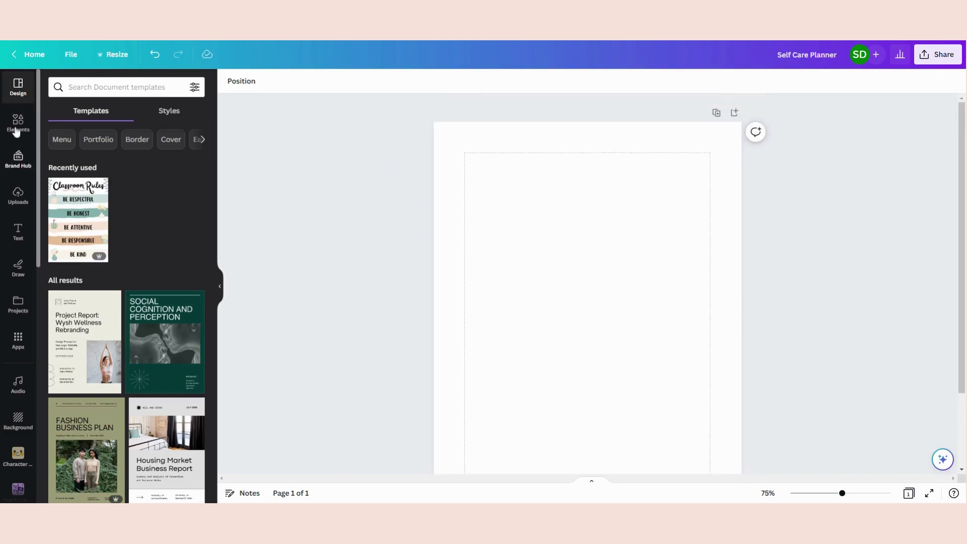
Step: Add a title text box to the page reading "SELF CARE PLANNER"
left_click(18, 233)
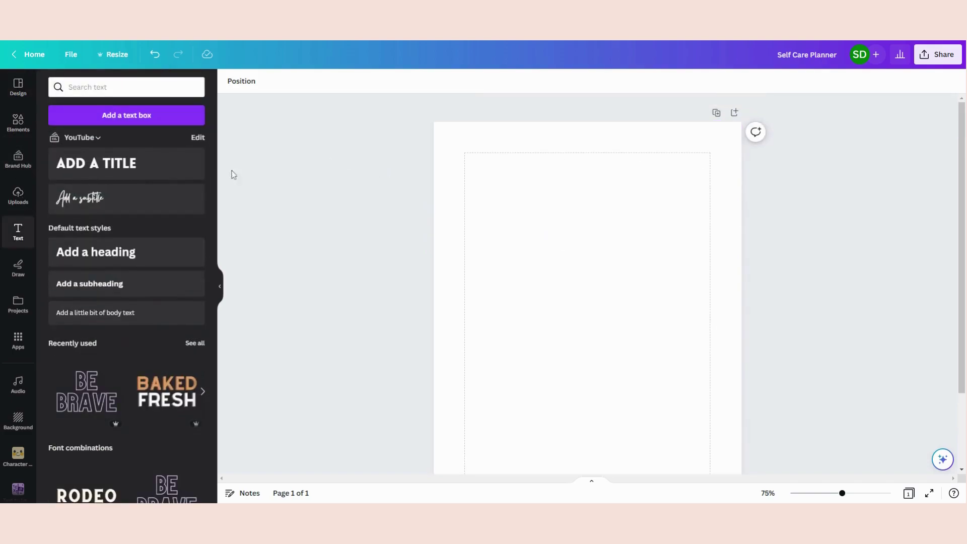
left_click(142, 168)
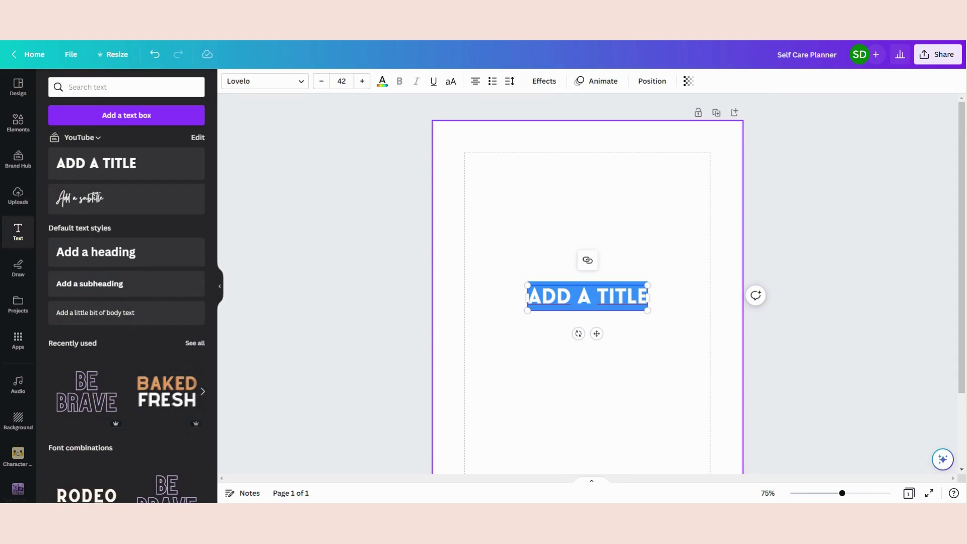
type("SEL")
key("BackSpace")
key("BackSpace")
key("BackSpace")
type("SELF CARE PLANNER")
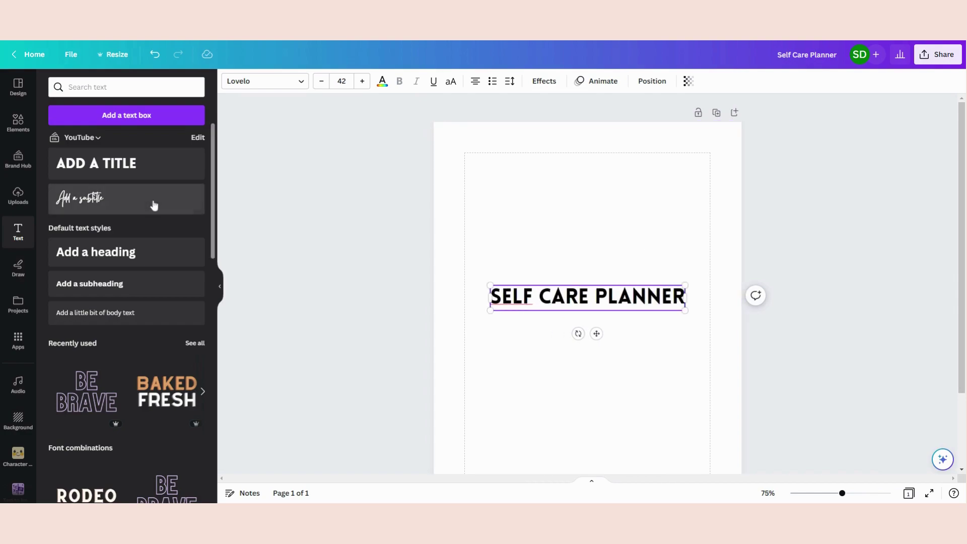
Step: Change the planner title's font to Brittany and move it to the upper-left corner of the page margins
left_click(269, 82)
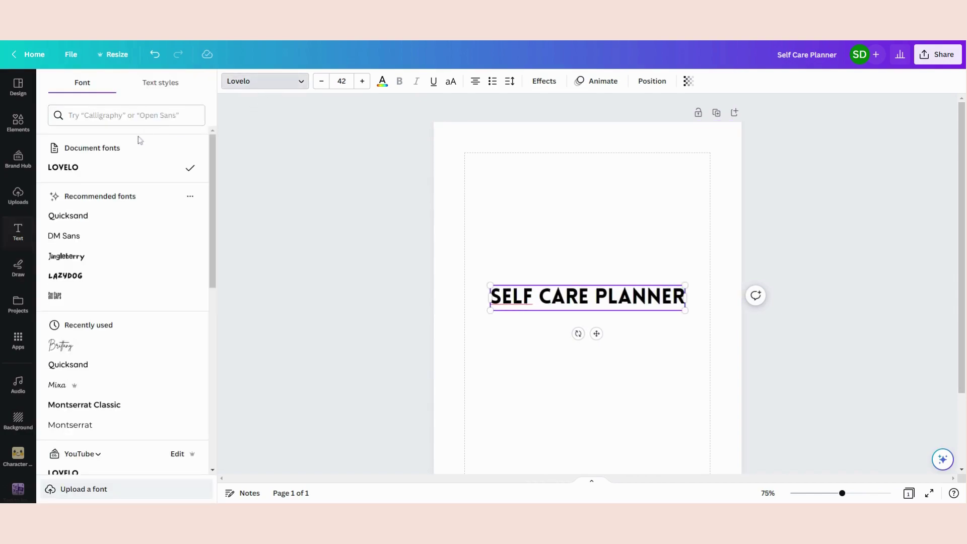
left_click(104, 347)
left_click(556, 241)
left_click(601, 297)
left_click_drag(601, 297, 534, 166)
left_click(541, 203)
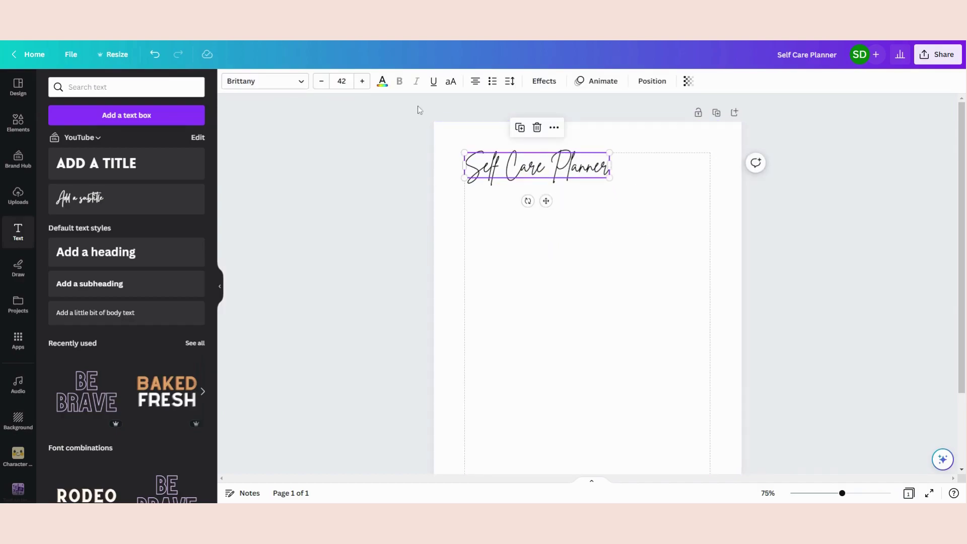
Step: Reduce the planner title's font size to slightly above 18 and realign it with the left and top page margins
left_click(341, 81)
type("18")
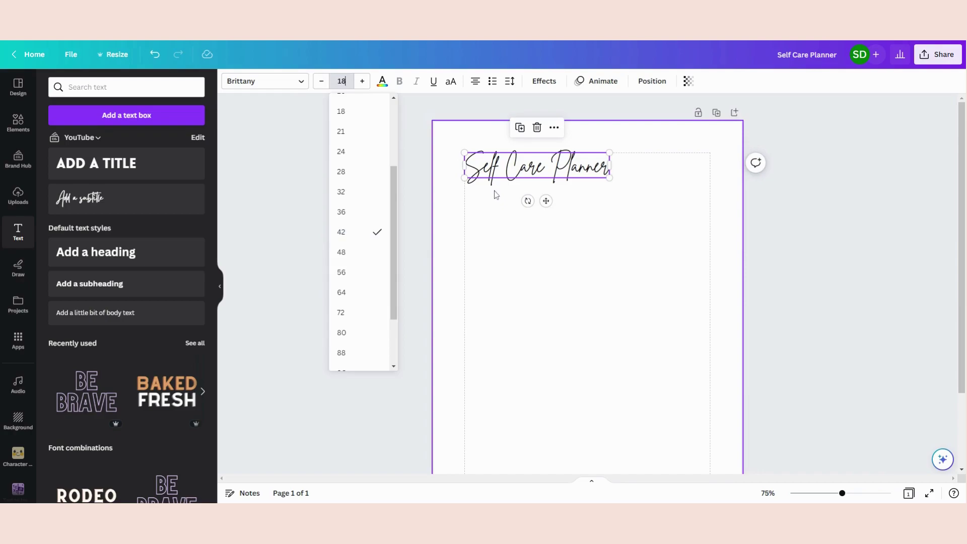
key("Return")
left_click(342, 81)
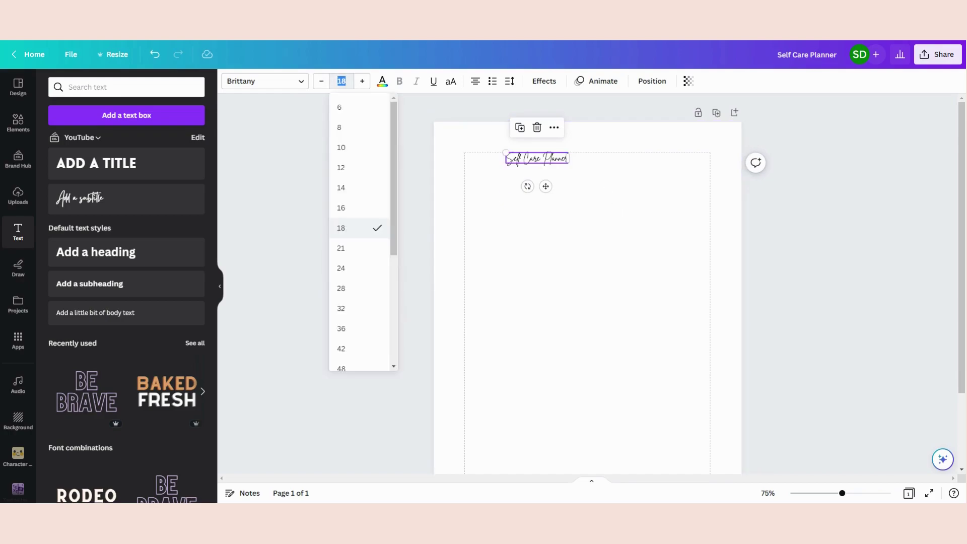
key("Return")
left_click(599, 199)
left_click_drag(557, 156, 519, 155)
left_click(617, 229)
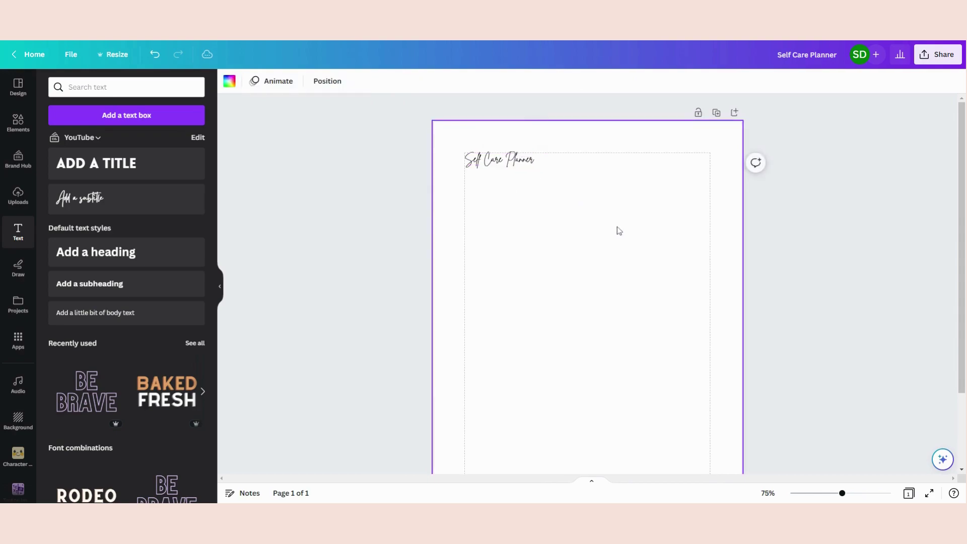
Step: Add a second title text box, set to size 20 in the DM Sans font
left_click_drag(848, 498, 854, 494)
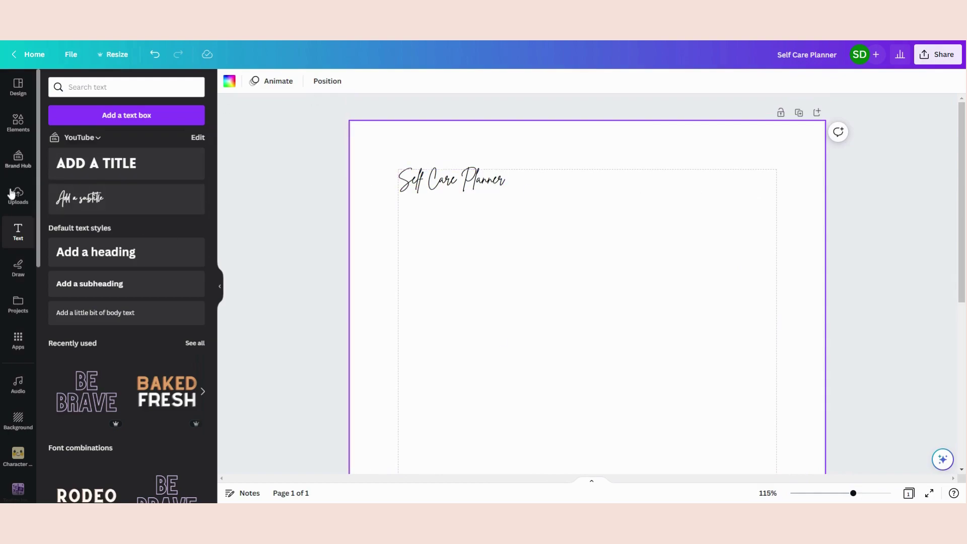
left_click(128, 164)
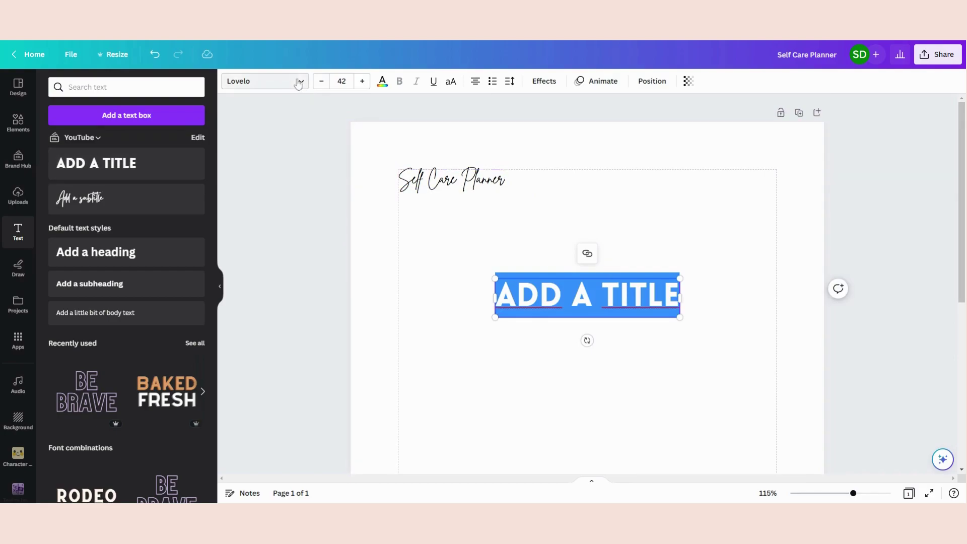
left_click(341, 81)
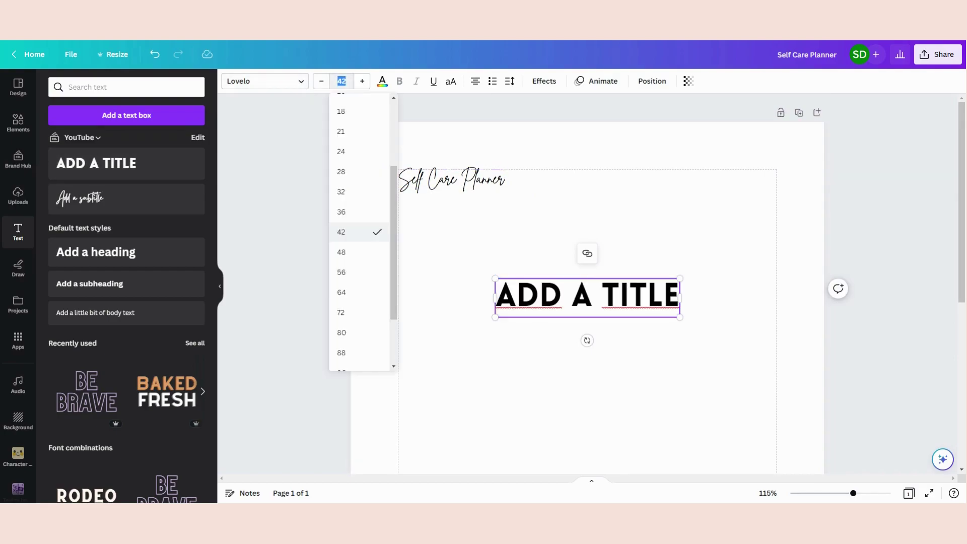
type("20")
key("Return")
left_click(236, 80)
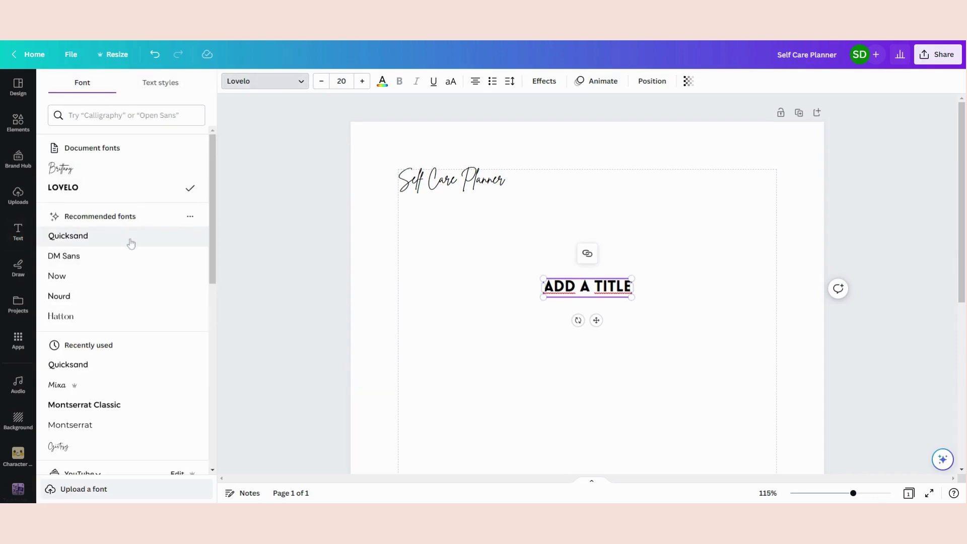
left_click(118, 257)
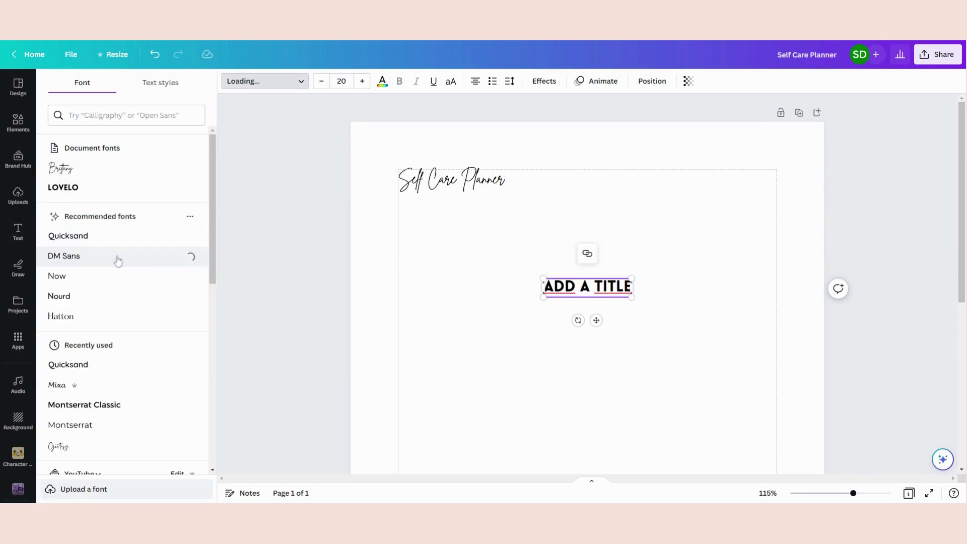
left_click(128, 237)
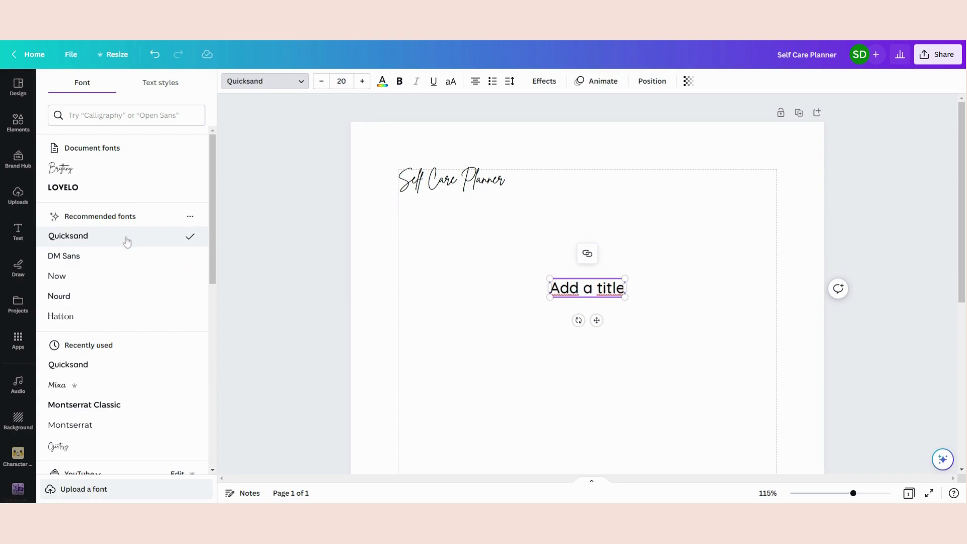
left_click(120, 264)
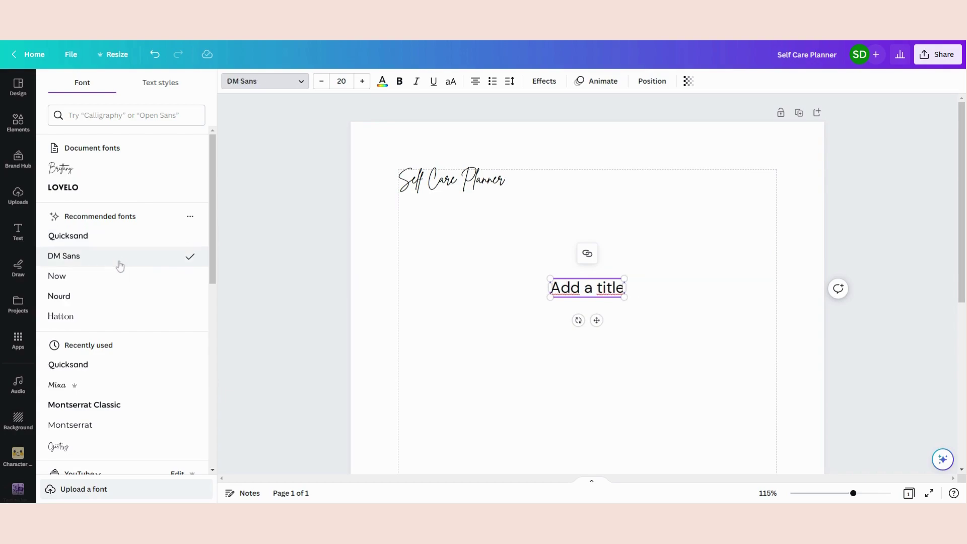
left_click(623, 244)
Step: Move the new text box to the page's upper right and replace its text with "DATE:"
left_click_drag(594, 287, 675, 195)
double_click(675, 195)
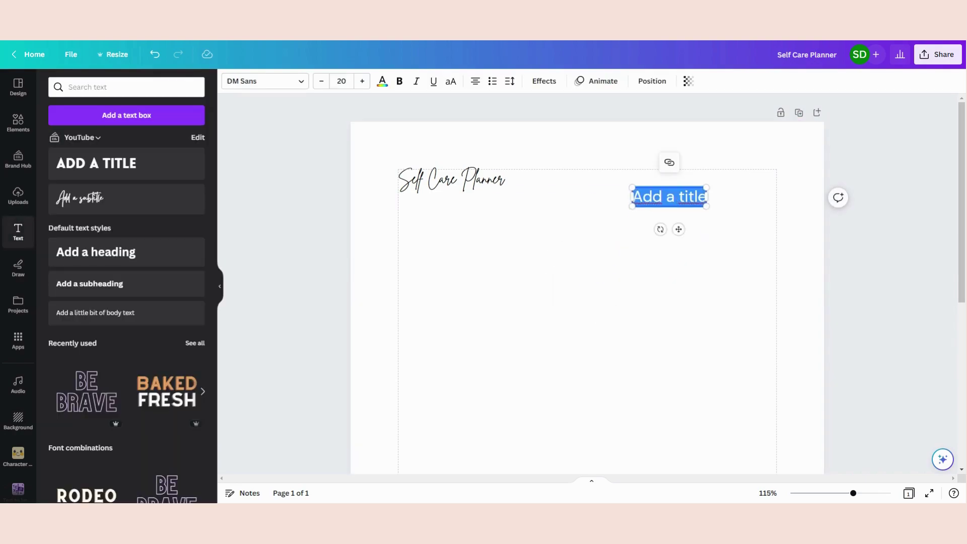
type("DATE:")
Step: Set the DATE: label's font size to 16 and move it up to the top margin beside the title
left_click(341, 81)
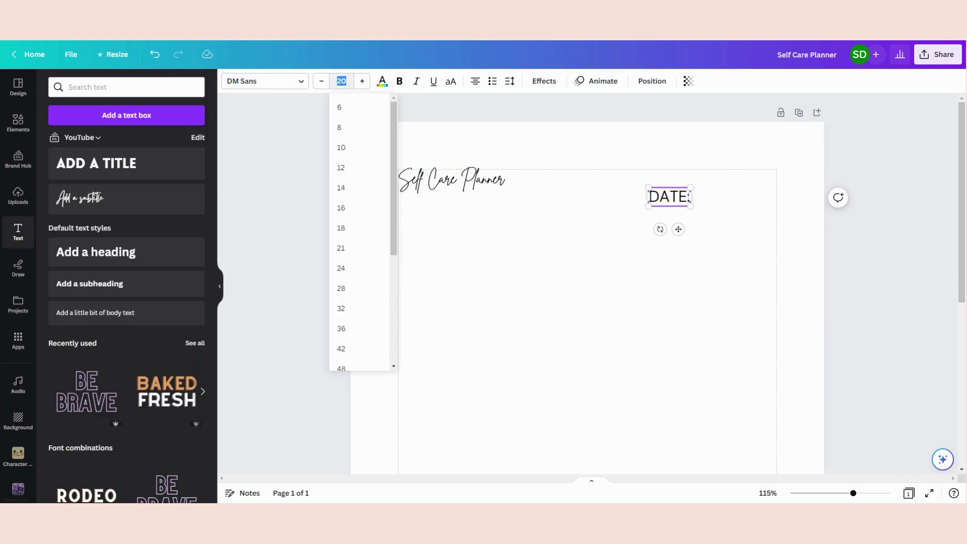
key("Return")
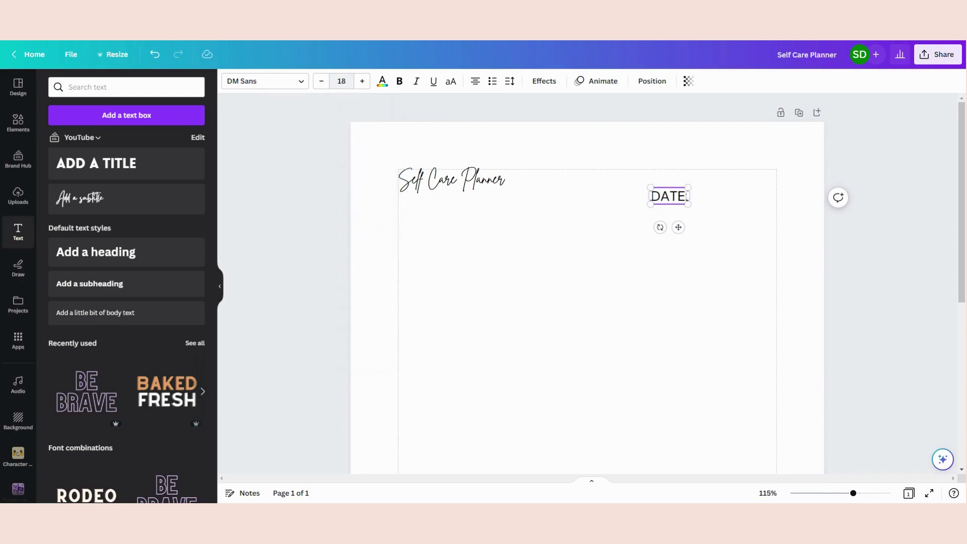
left_click(579, 249)
left_click(664, 196)
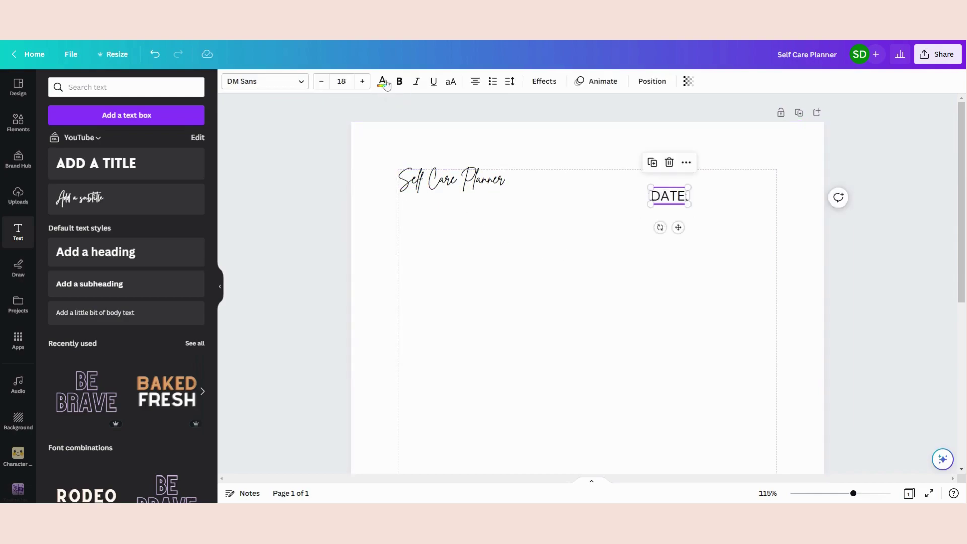
left_click(342, 81)
type("16")
key("Return")
left_click(619, 297)
left_click_drag(680, 196, 680, 176)
left_click(700, 220)
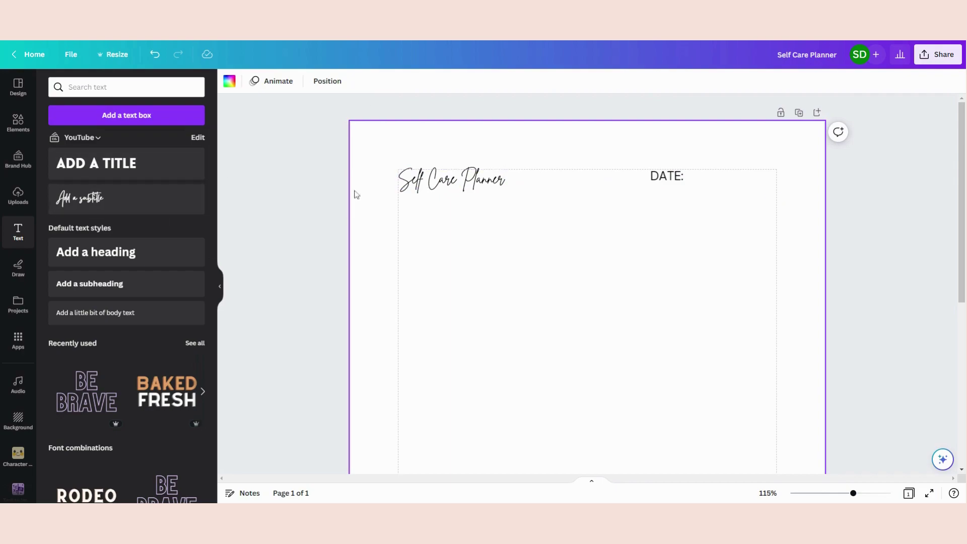
Step: Insert a plain solid line from the lines and shapes collection and place it below the DATE: label
left_click(18, 122)
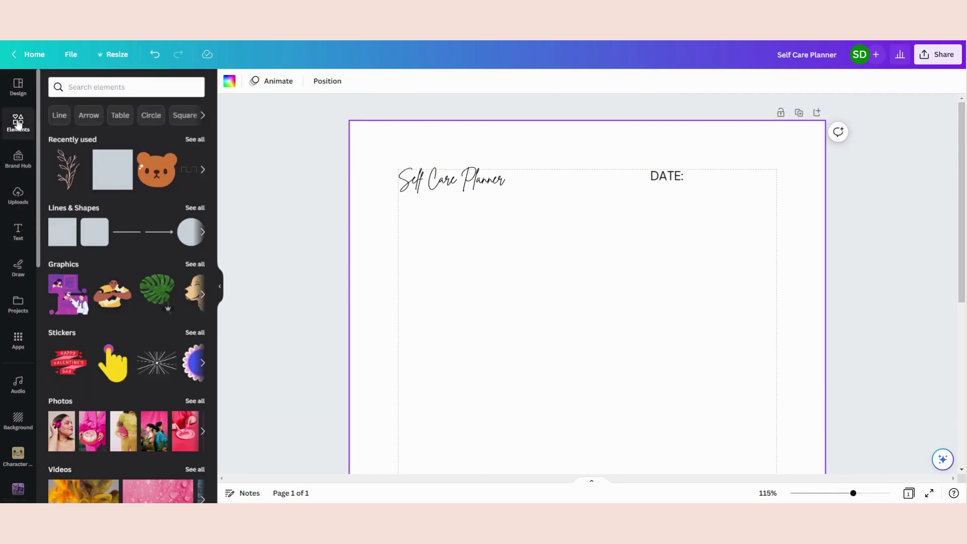
left_click(190, 207)
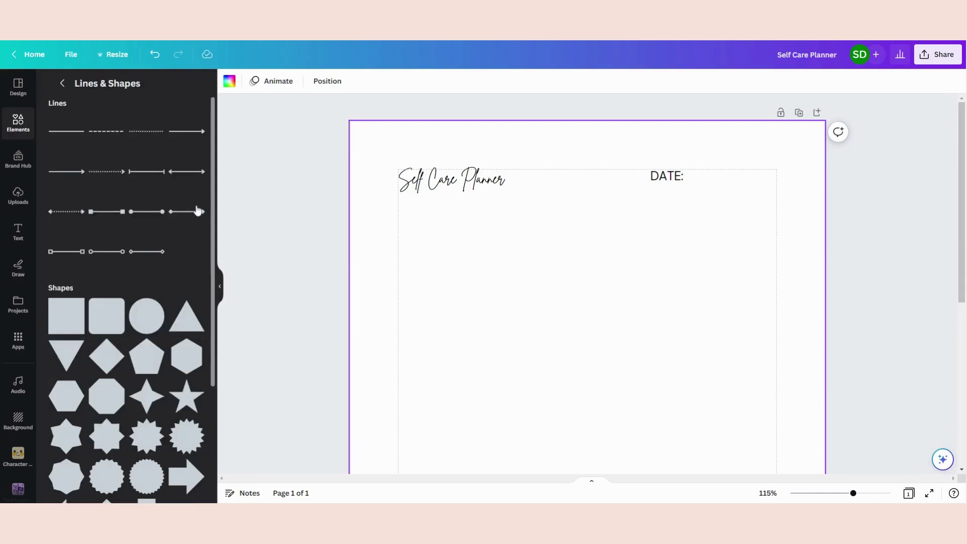
left_click(69, 133)
left_click_drag(619, 423, 692, 252)
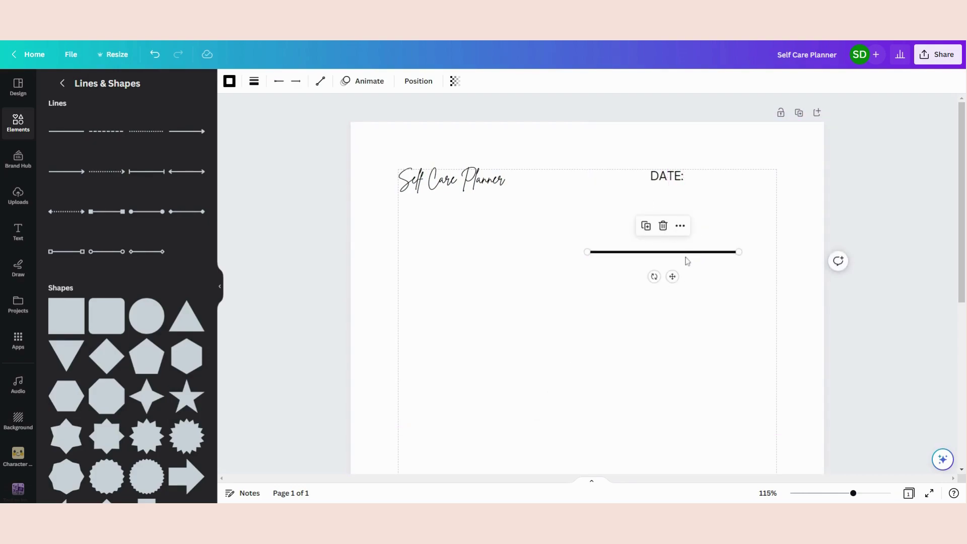
Step: Set the inserted line's weight to 1
left_click(253, 84)
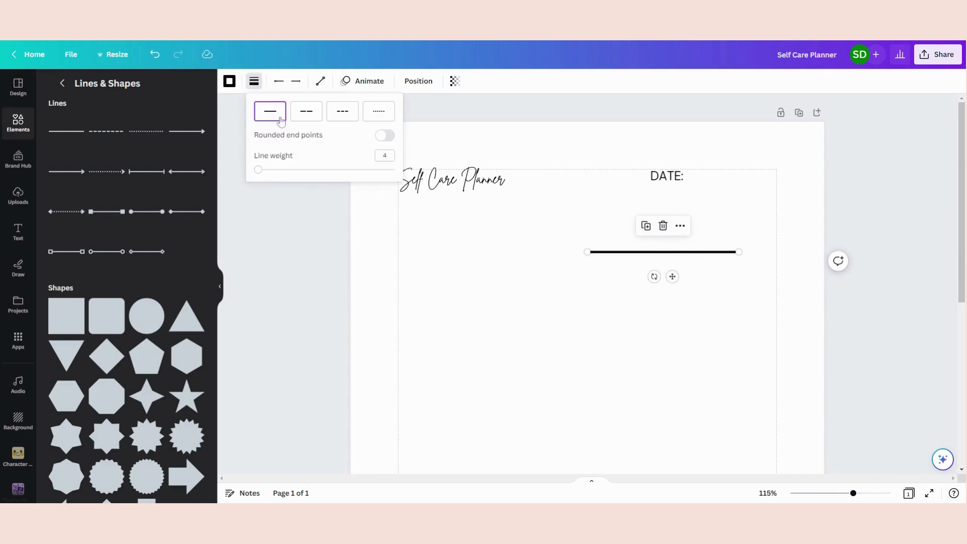
left_click(385, 156)
type("1")
key("Return")
left_click(655, 349)
Step: Move the line up to the DATE: label's baseline against the right margin and shorten it to start after the colon
left_click(701, 254)
left_click_drag(702, 254, 738, 186)
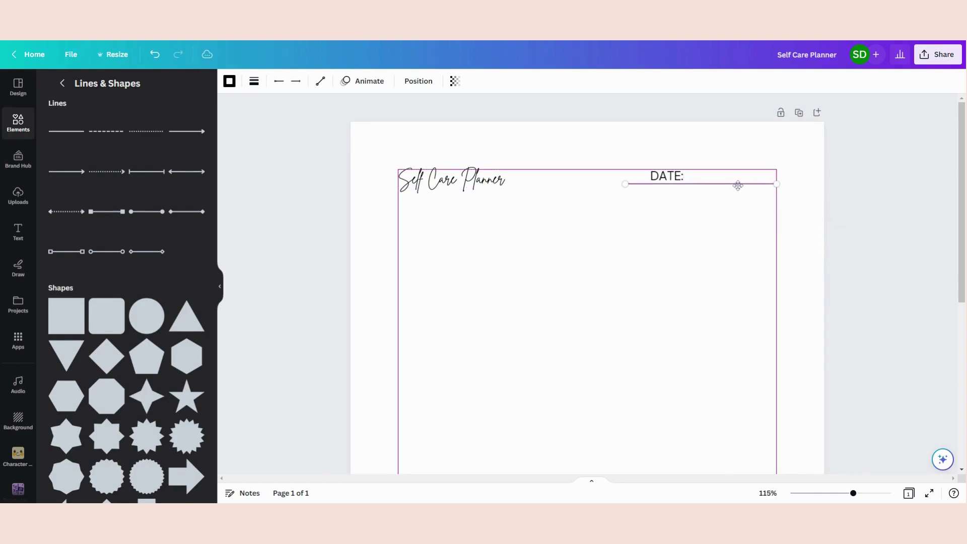
left_click_drag(624, 184, 683, 184)
left_click(719, 206)
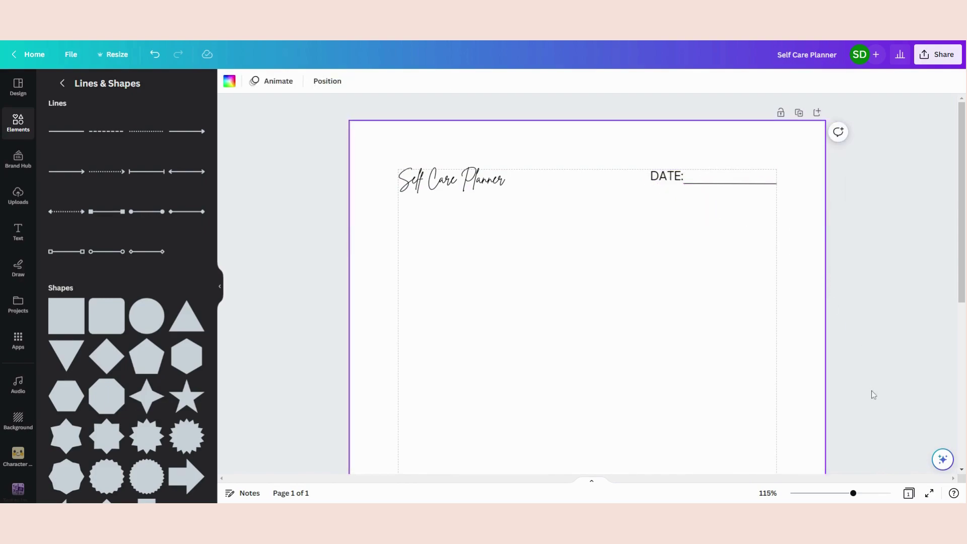
Step: Select the DATE: label together with its line and nudge both slightly down beside the planner title
left_click_drag(783, 225, 667, 177)
left_click(698, 280)
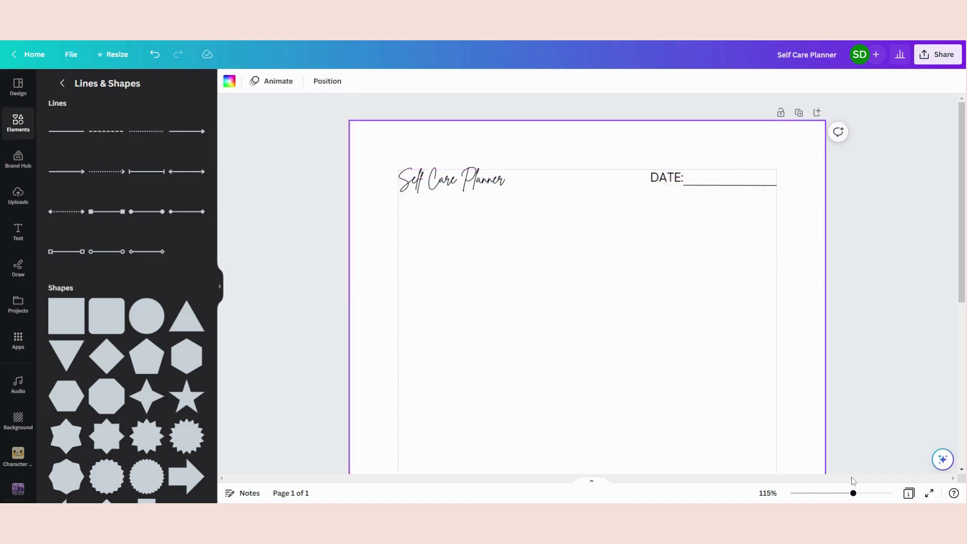
left_click_drag(852, 495, 853, 495)
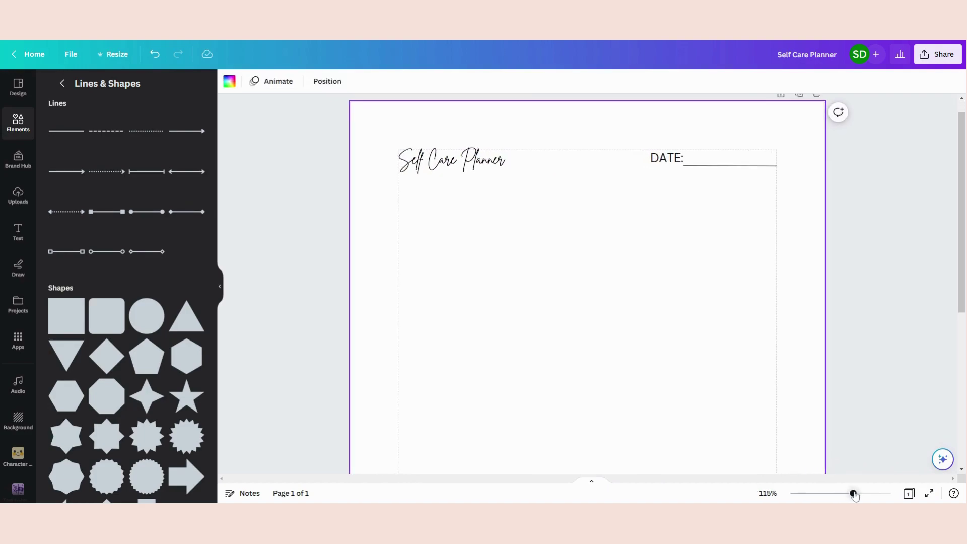
scroll(695, 267, "up", 1)
scroll(697, 270, "down", 3)
scroll(696, 271, "up", 3)
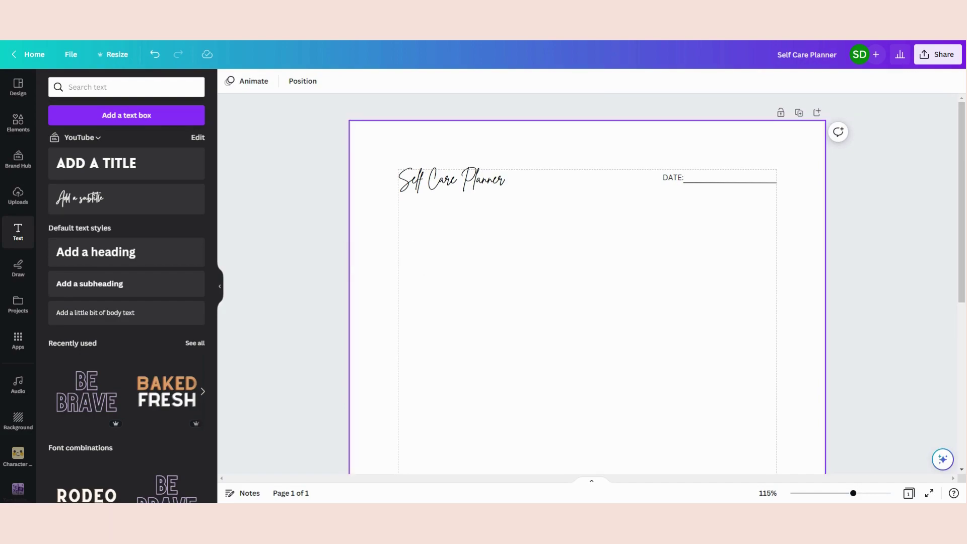
Step: Add a title text box in the DM Sans font and place it below the planner title against the left margin
left_click(131, 171)
left_click(588, 295)
double_click(586, 295)
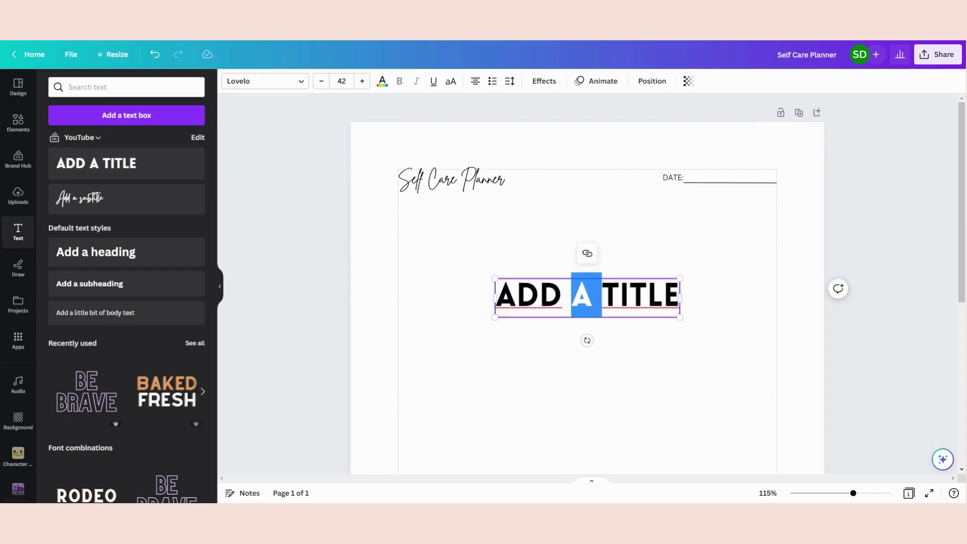
key("ctrl+a")
left_click(278, 90)
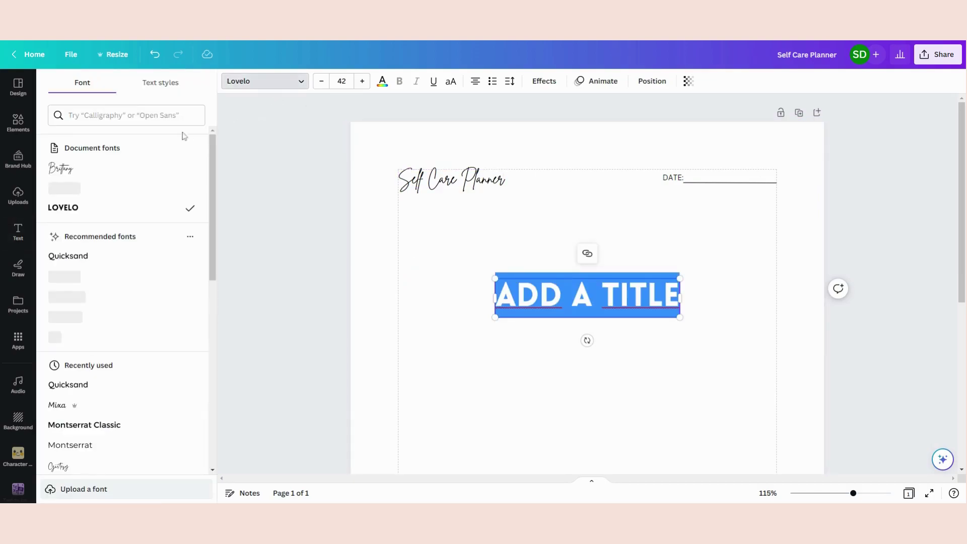
left_click(130, 188)
left_click(576, 367)
left_click_drag(589, 316, 478, 267)
Step: Set the new text's font size to 10 and move it back against the left margin
left_click(457, 253)
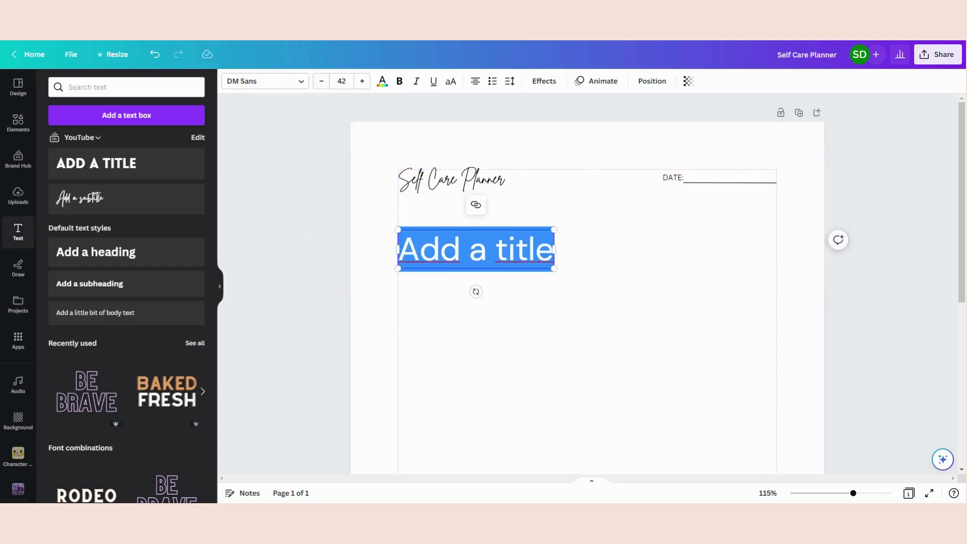
left_click(342, 81)
type("10")
key("Return")
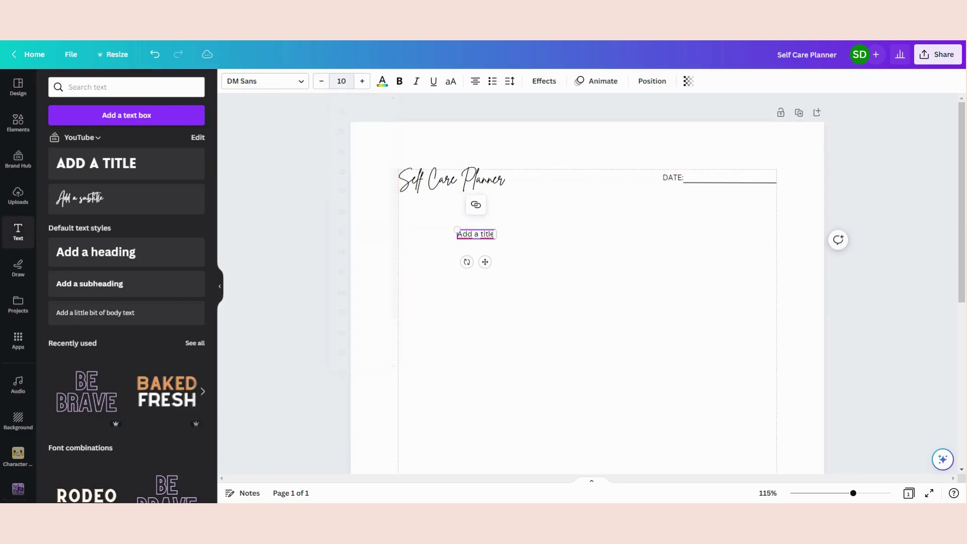
left_click(544, 282)
left_click(456, 232)
left_click_drag(456, 232, 415, 226)
Step: Replace the placeholder text below the planner title with THINGS THAT MADE ME HAPPY TODAY
left_click_drag(857, 496, 864, 494)
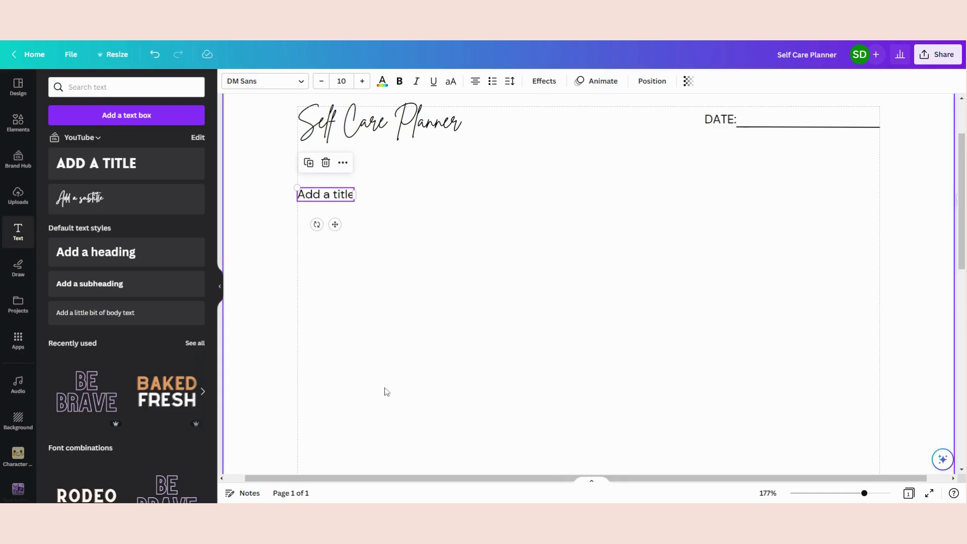
scroll(402, 302, "left", 1)
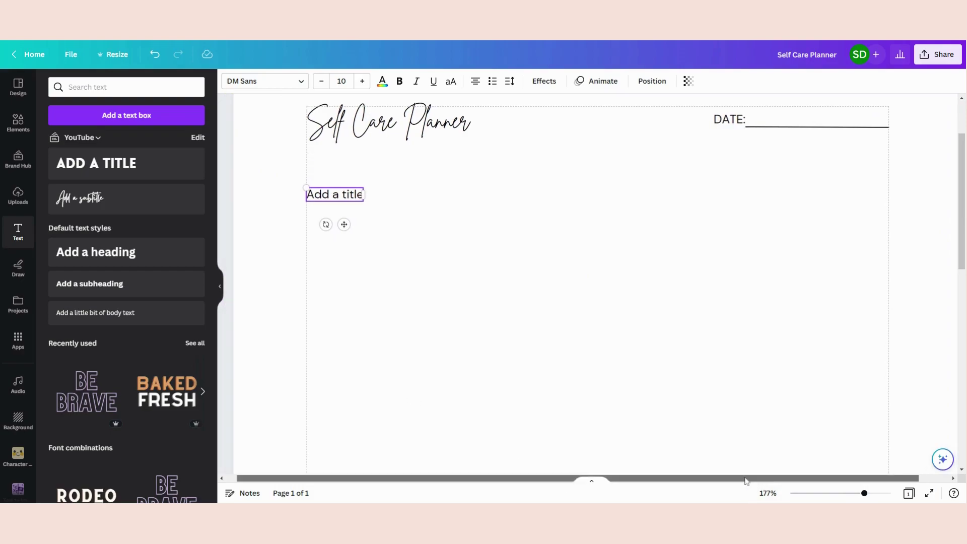
double_click(346, 199)
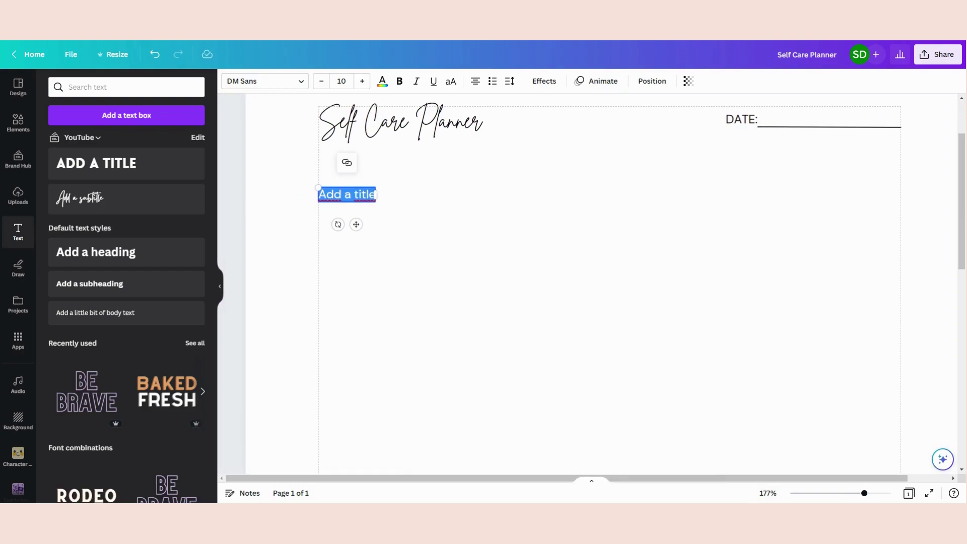
type("THINGS")
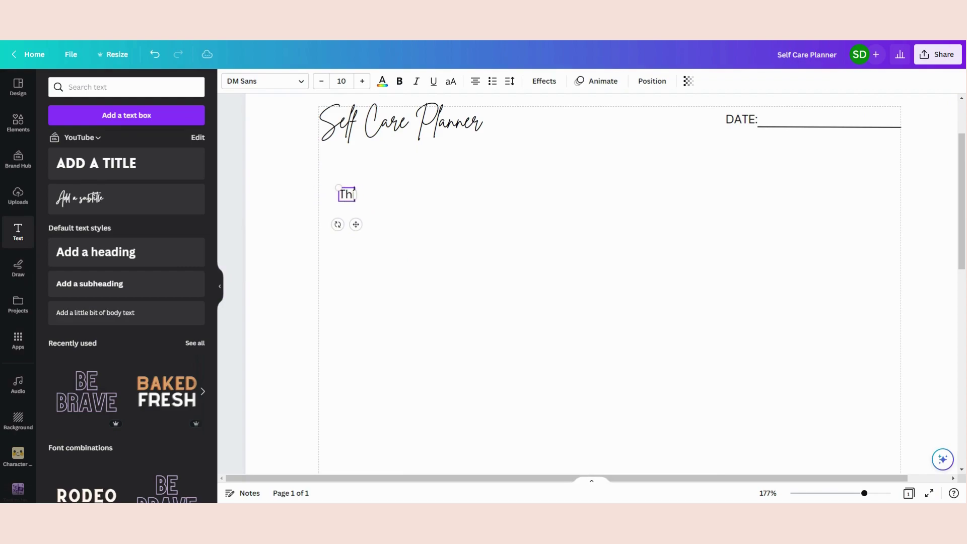
type(" THAT MA")
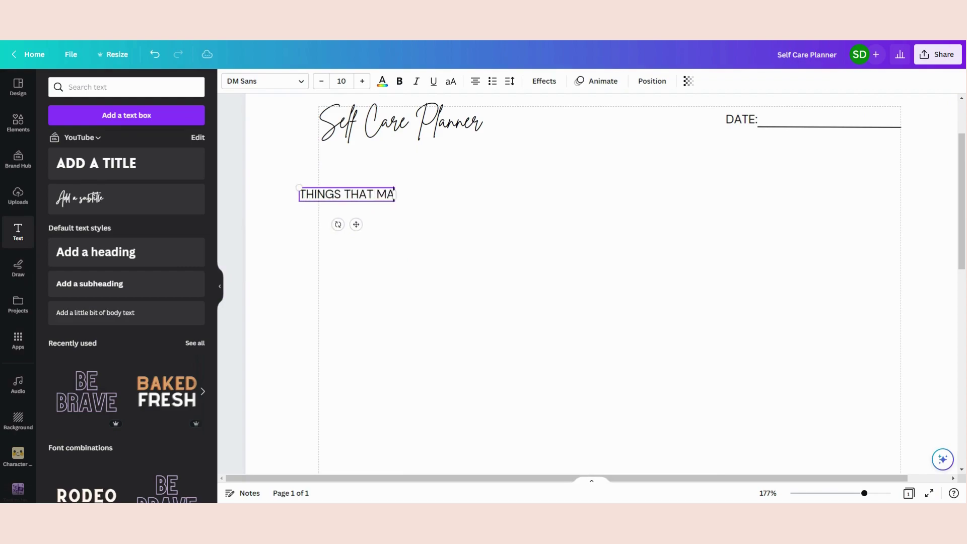
type("DE ME HAPPY TODAY")
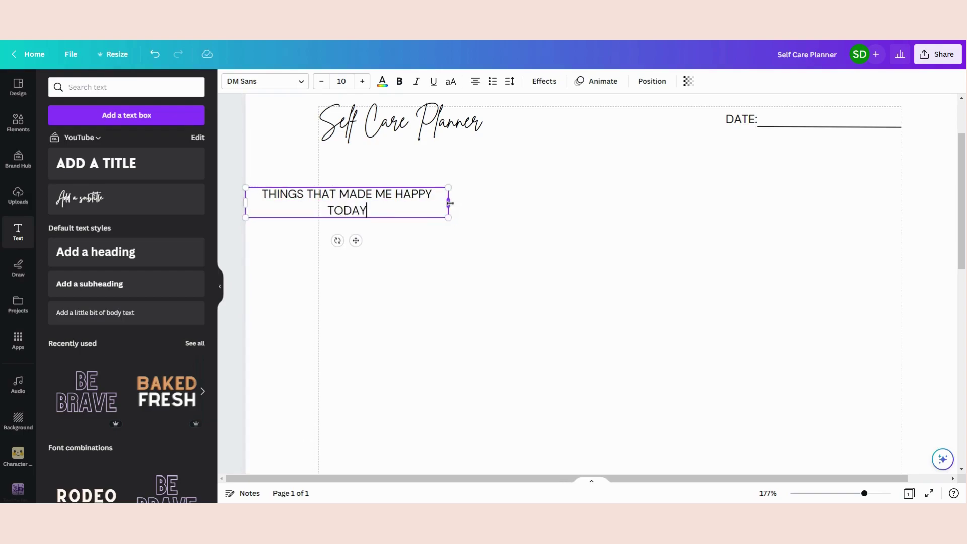
Step: Widen the THINGS THAT MADE ME HAPPY TODAY box to fit one line and left-align its text at the left margin
left_click_drag(448, 203, 633, 239)
left_click_drag(391, 196, 463, 195)
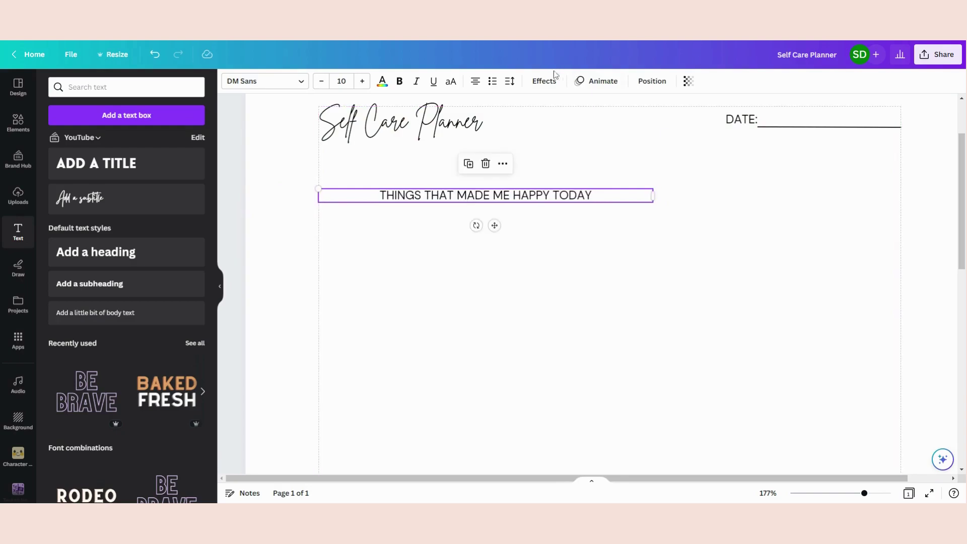
left_click(476, 81)
left_click(613, 274)
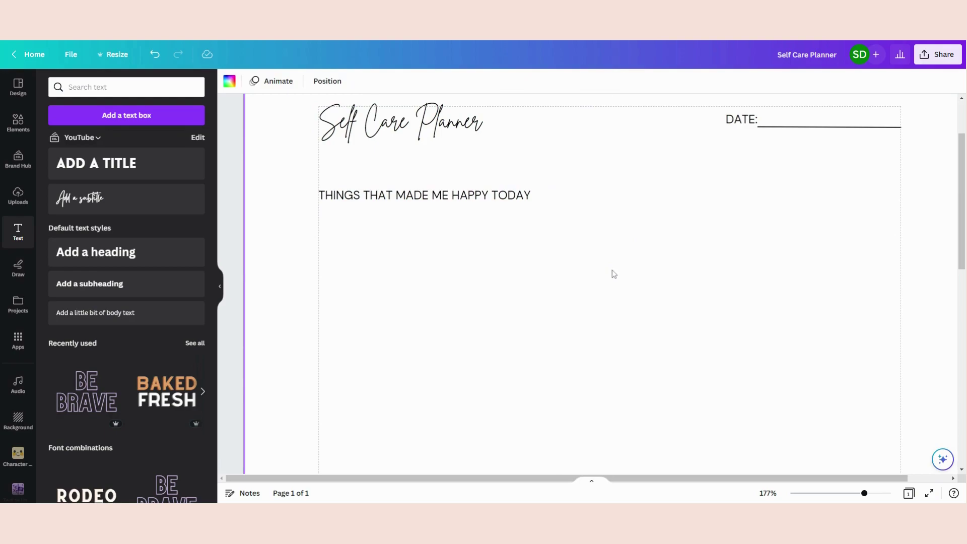
scroll(611, 291, "up", 2)
scroll(593, 299, "down", 2)
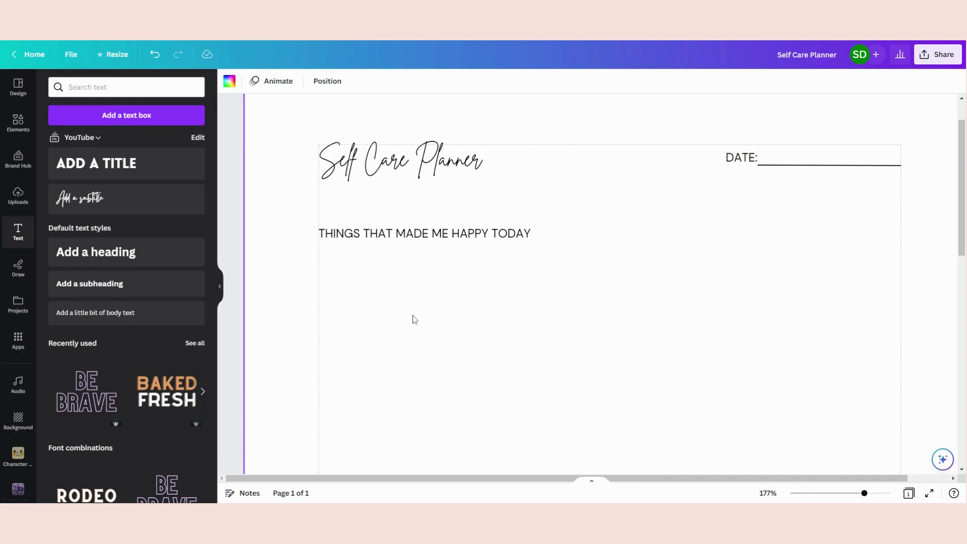
Step: Insert a plain solid line from the lines and shapes collection and place it below the THINGS THAT MADE ME HAPPY TODAY heading
left_click(17, 122)
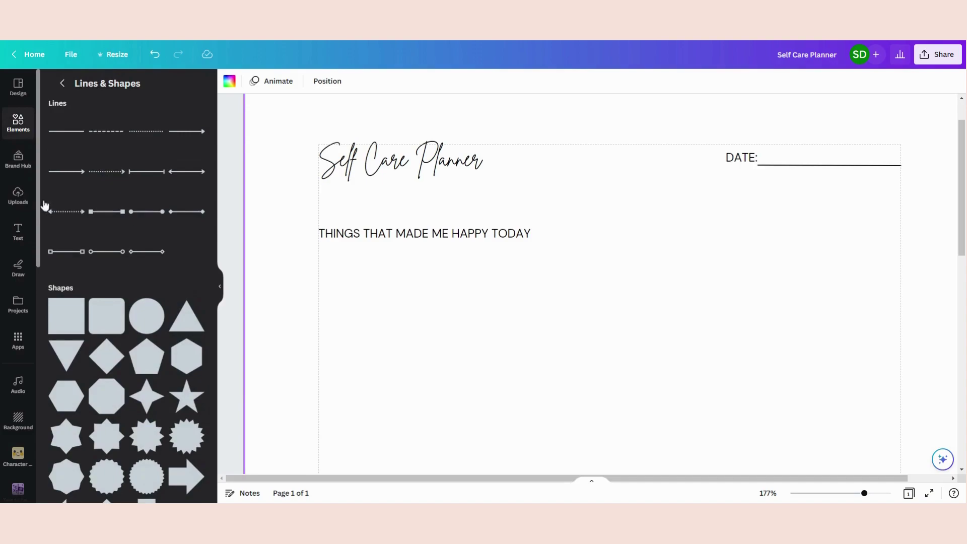
left_click(62, 84)
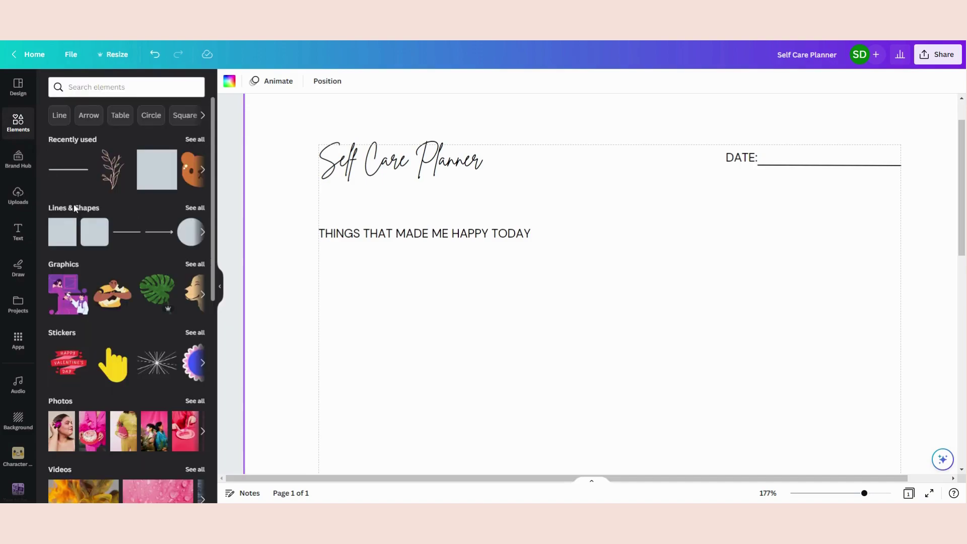
left_click(74, 208)
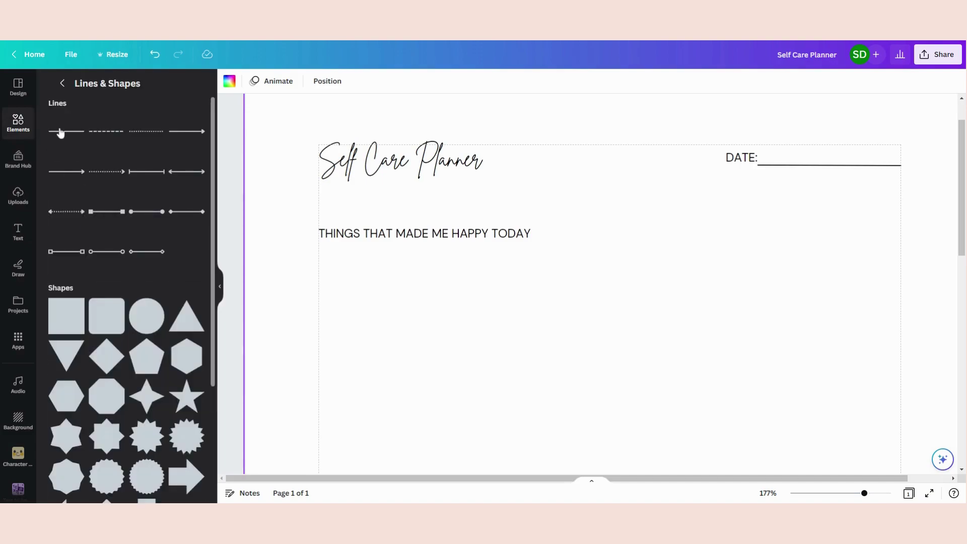
left_click(64, 132)
scroll(720, 472, "down", 5)
scroll(675, 324, "down", 3)
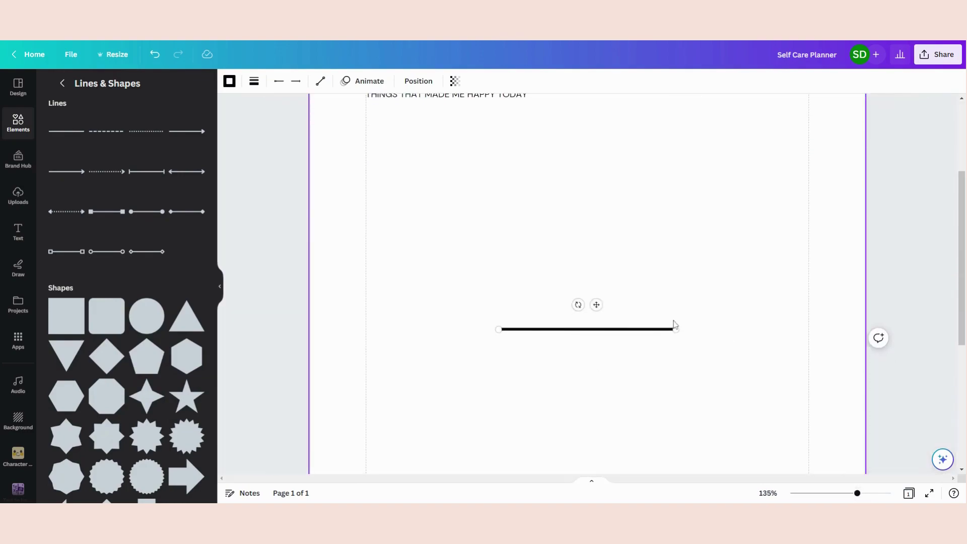
left_click_drag(621, 330, 491, 143)
scroll(504, 151, "up", 3)
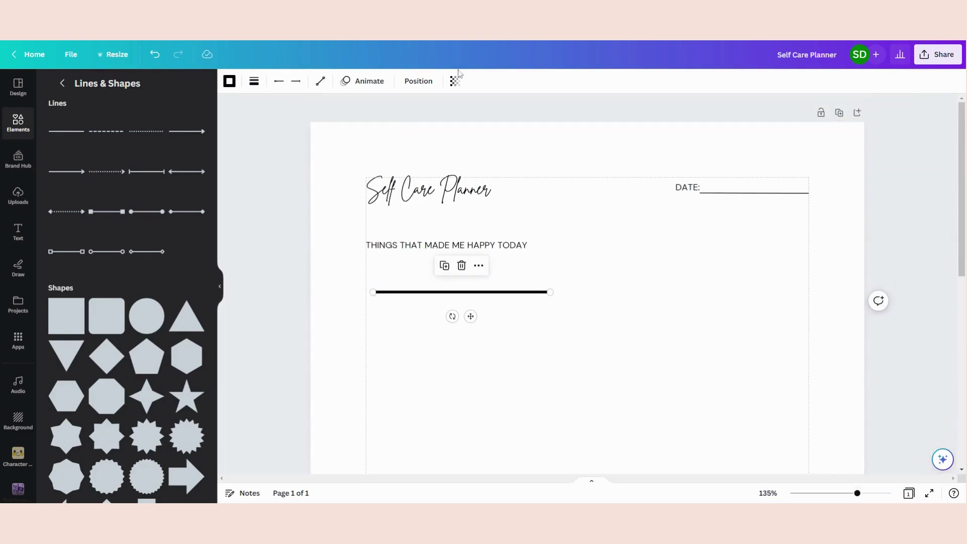
Step: Set the new line's weight to 1 and stretch it from the left margin to the right margin under the heading
left_click(255, 83)
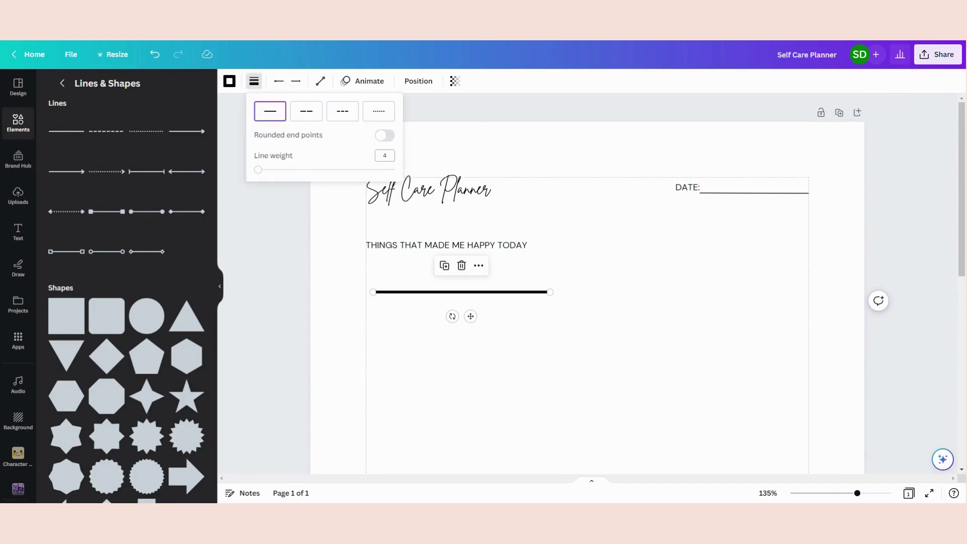
type("1")
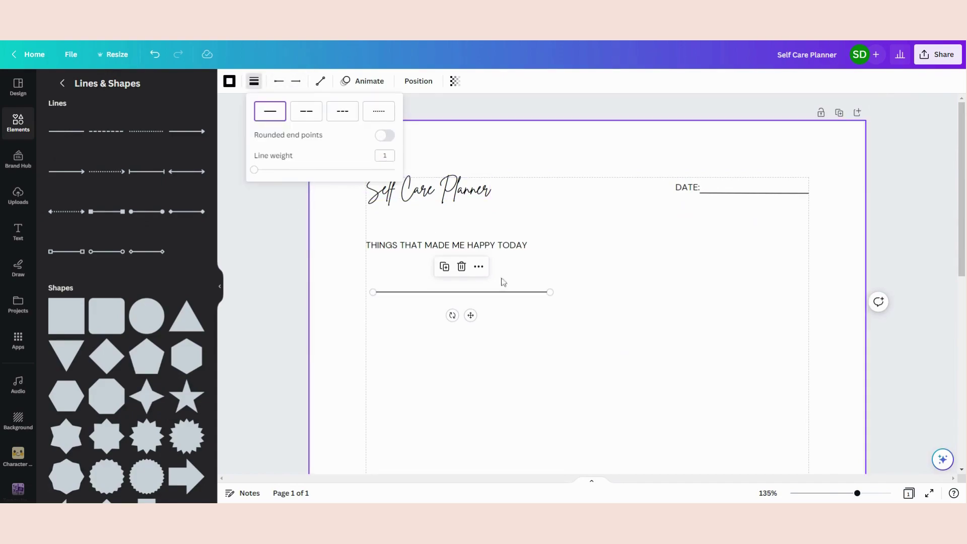
left_click(546, 298)
left_click(528, 297)
left_click_drag(528, 299, 809, 273)
left_click(624, 345)
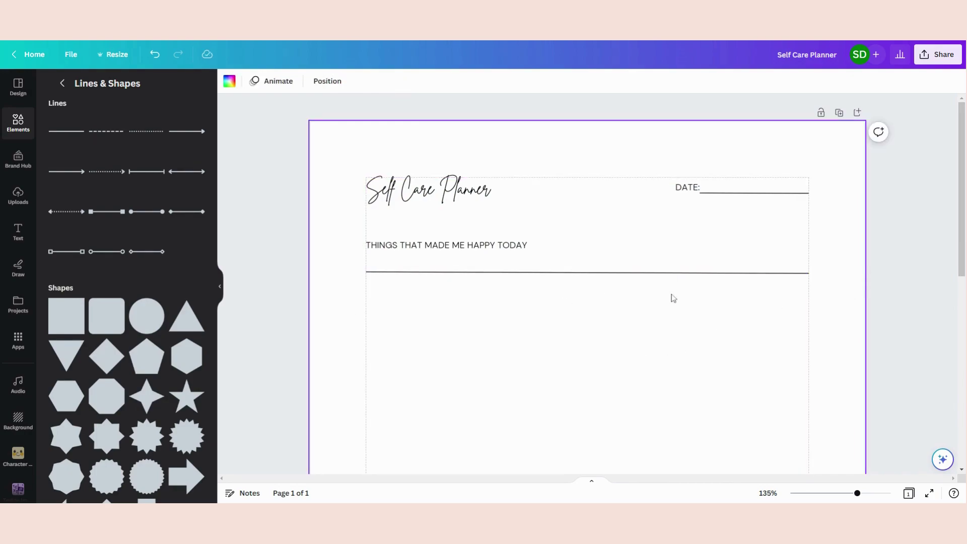
Step: Lower the line slightly and duplicate it twice underneath to make three full-width writing lines
scroll(510, 218, "down", 1)
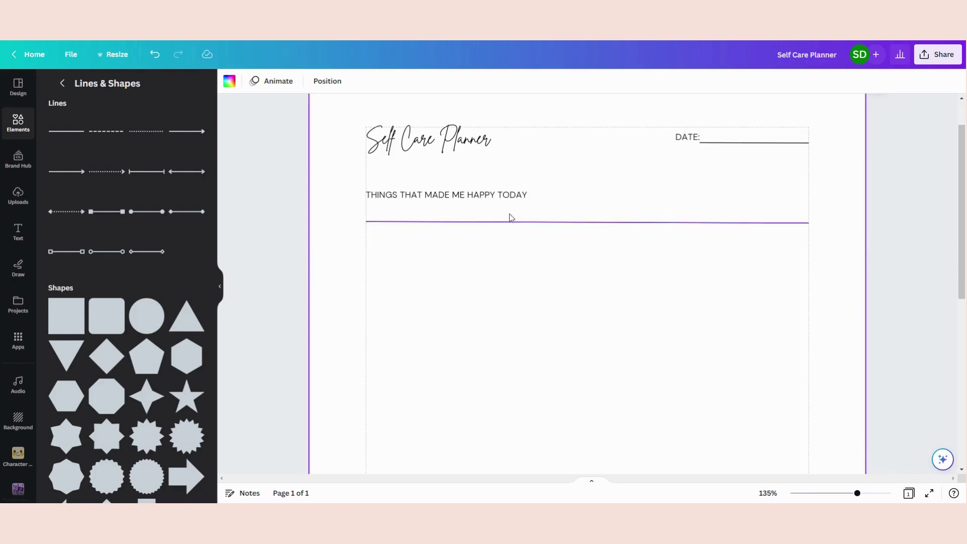
left_click_drag(500, 223, 499, 228)
left_click(494, 238)
left_click(492, 228)
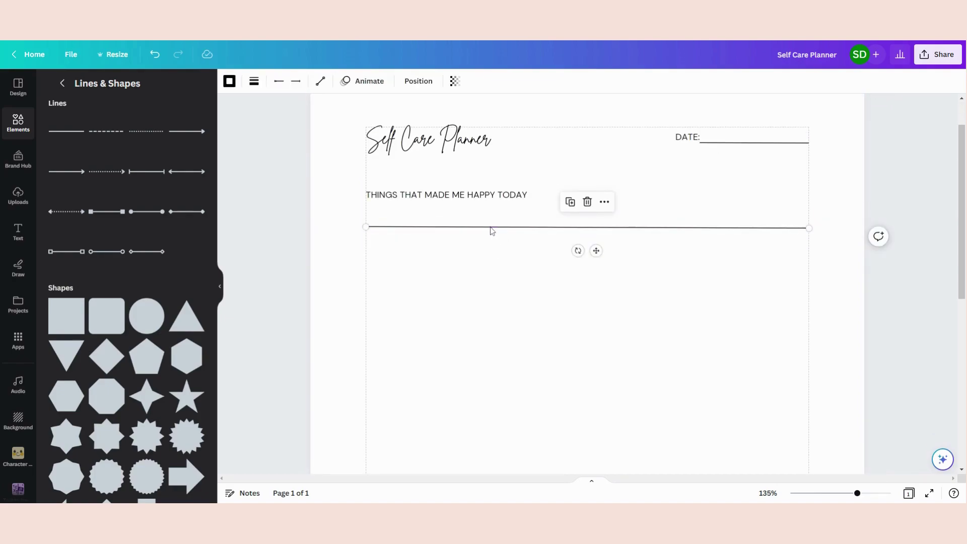
key("ctrl+d")
left_click_drag(436, 244, 438, 273)
key("ctrl+d")
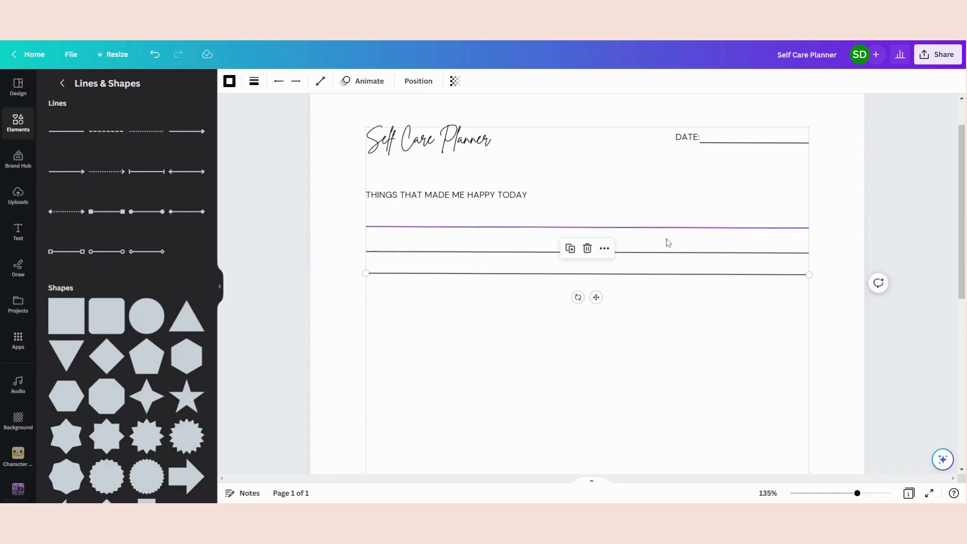
left_click(662, 204)
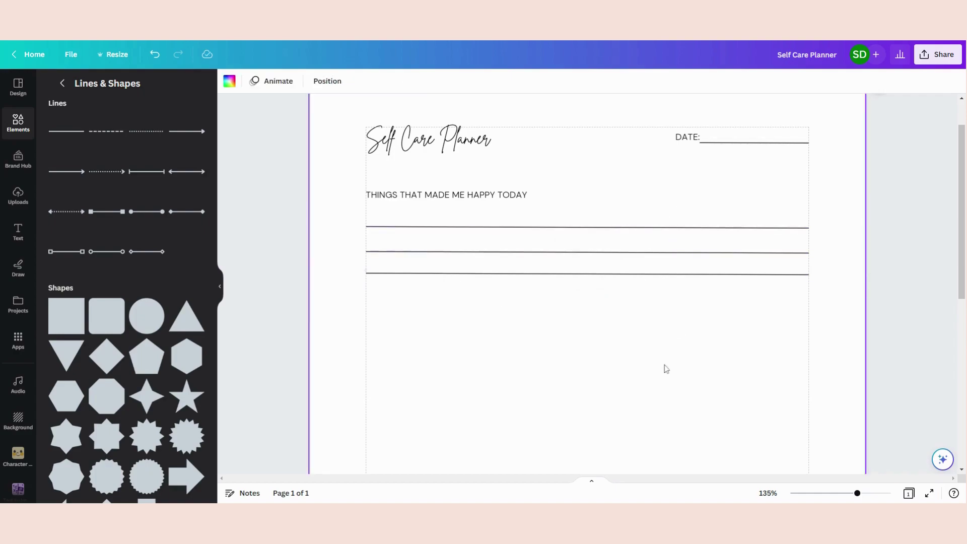
Step: Select the three writing lines and space them evenly with Tidy up
left_click_drag(477, 318, 394, 216)
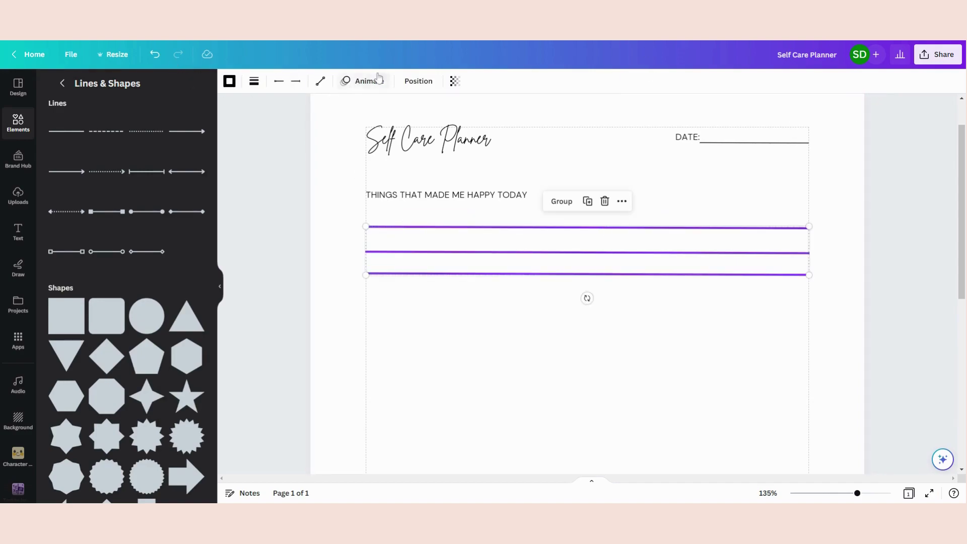
left_click(418, 81)
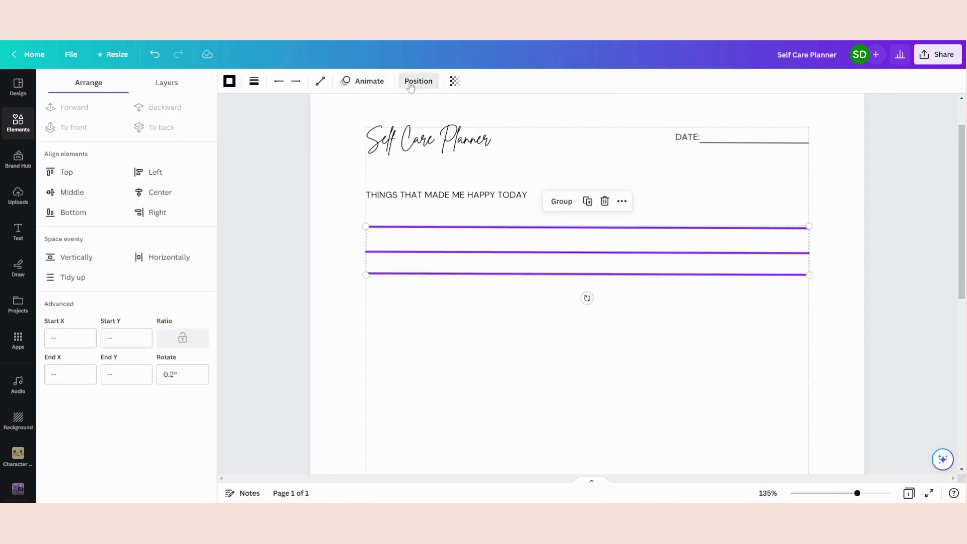
left_click(69, 277)
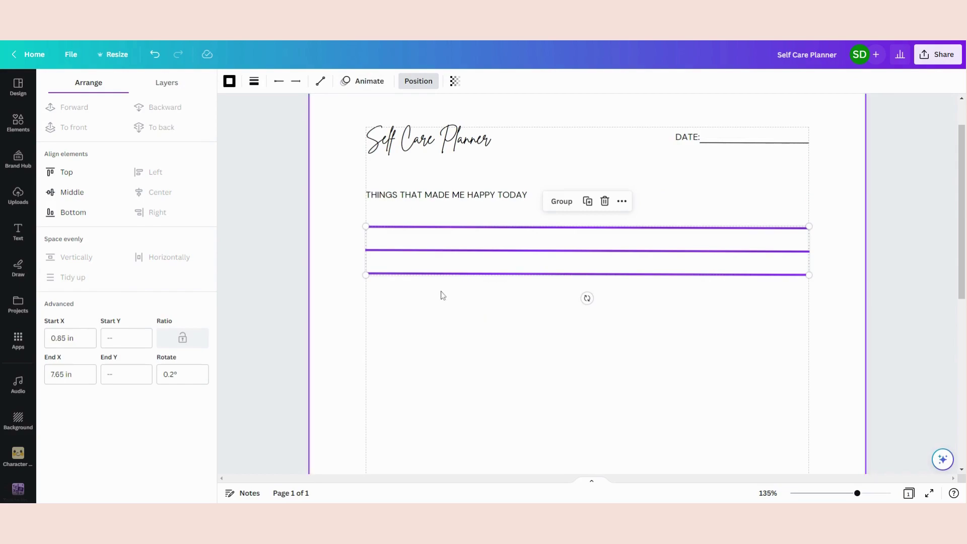
left_click(437, 308)
Step: Move the three writing lines together slightly up, closer to the heading
left_click_drag(431, 316, 432, 232)
left_click(487, 329)
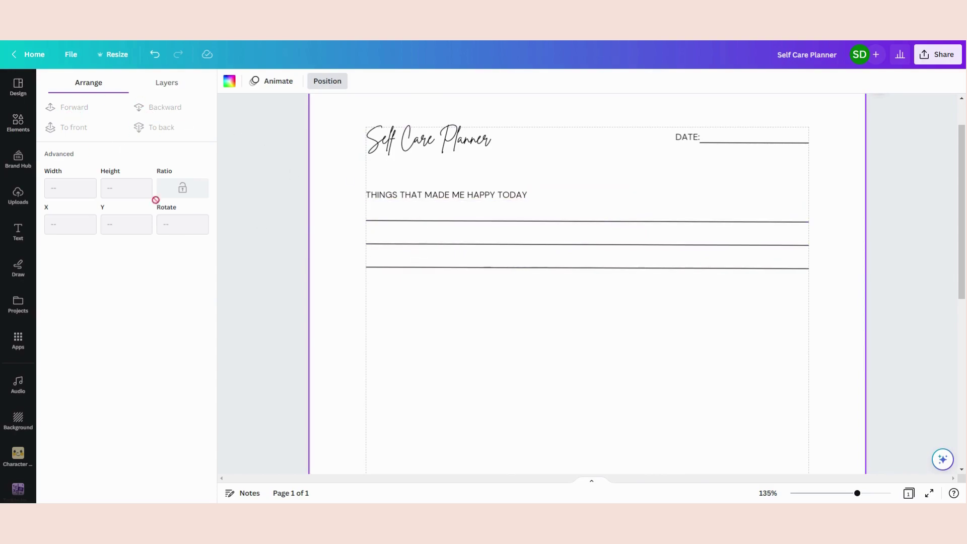
scroll(421, 322, "up", 1)
scroll(418, 322, "down", 2)
Step: Add a text box with font size 10 below the three writing lines and enter "1." as its text
left_click(449, 199)
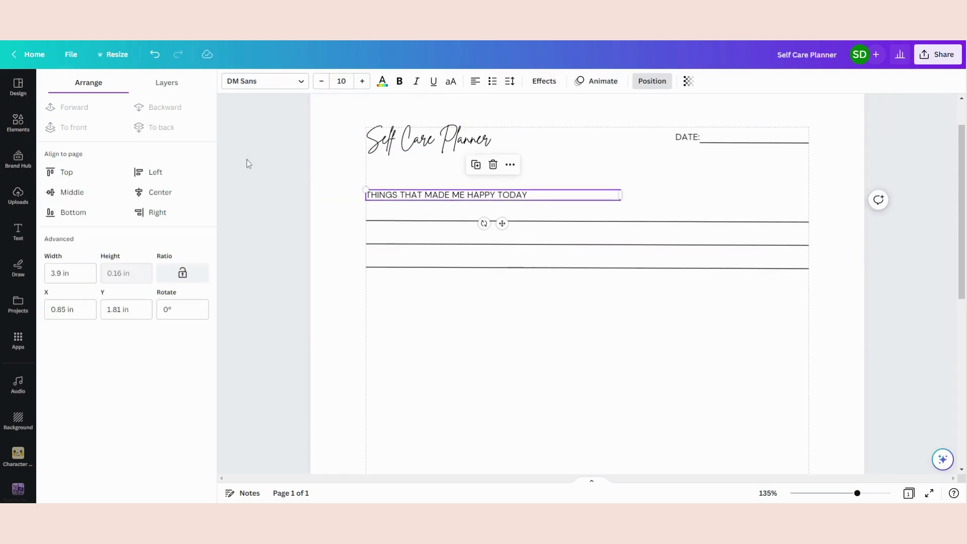
left_click(18, 231)
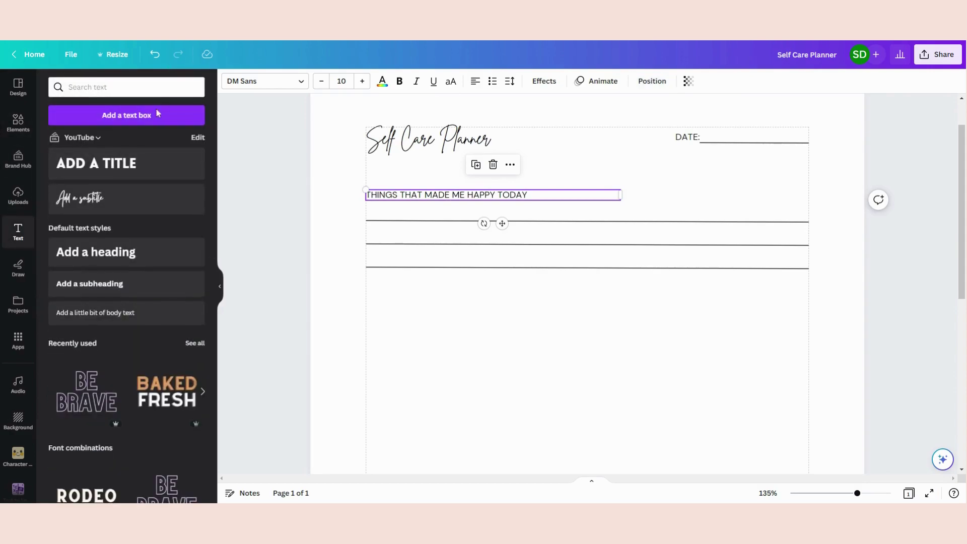
left_click(156, 114)
left_click(342, 81)
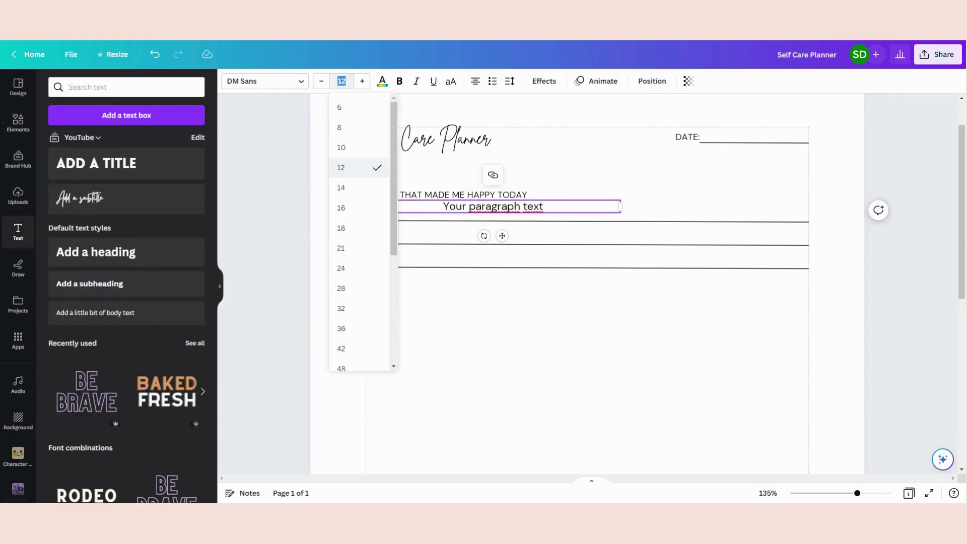
type("10")
key("Return")
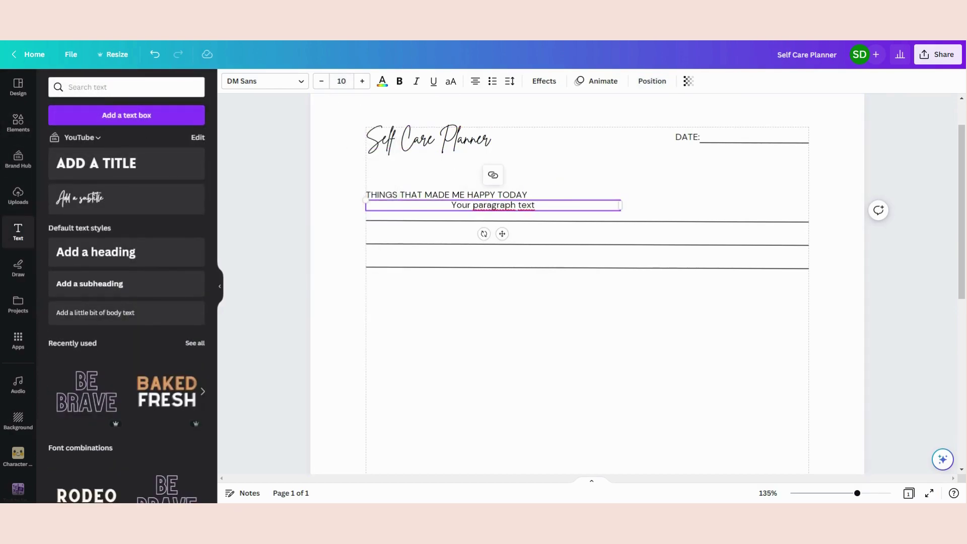
left_click_drag(564, 206, 554, 329)
double_click(537, 331)
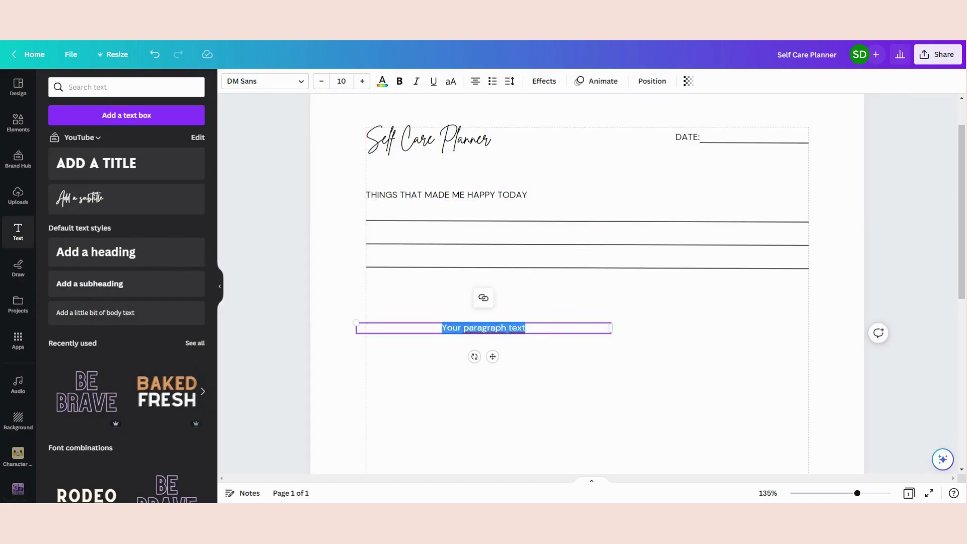
type("1.")
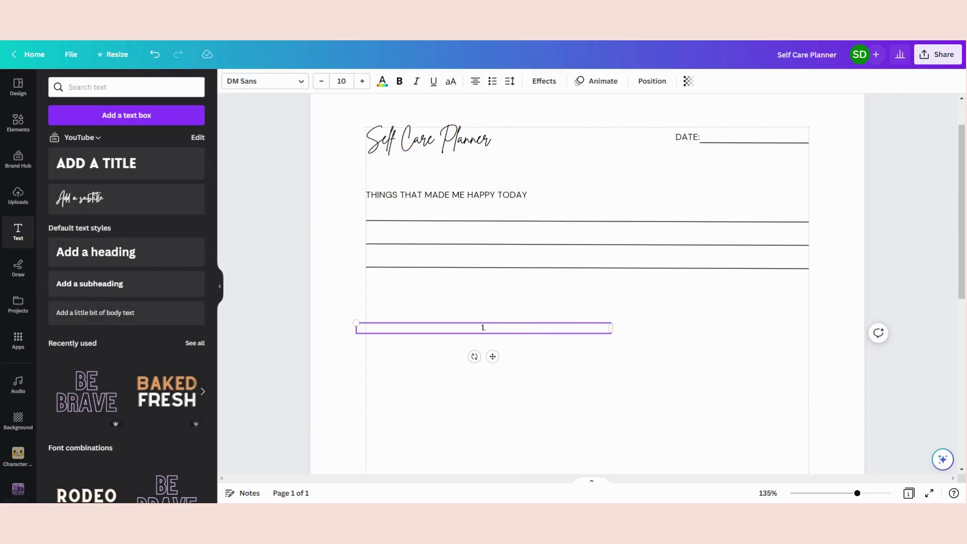
Step: Left-align the "1.", narrow its box to fit and place it on the first writing line, slightly inside the left margin
left_click(476, 82)
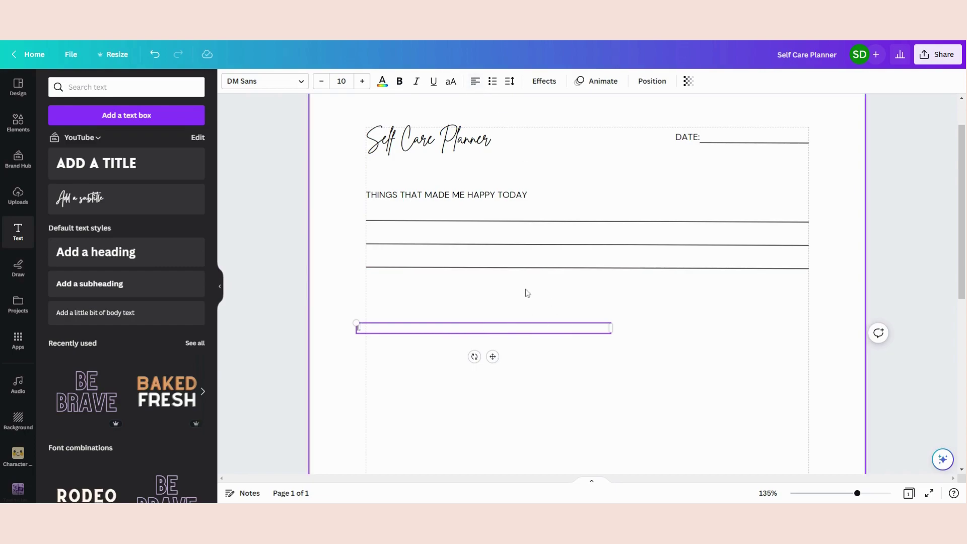
left_click_drag(610, 327, 375, 220)
left_click(442, 319)
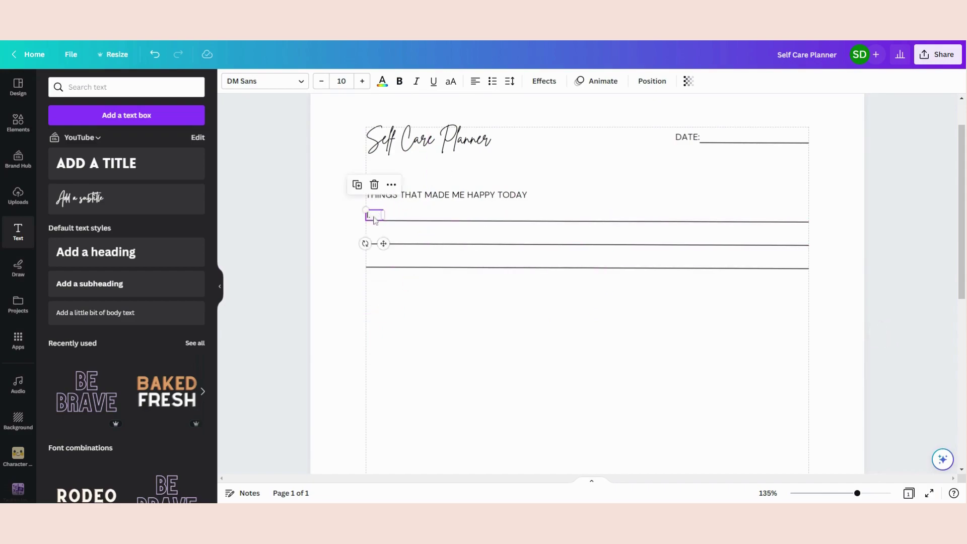
left_click(390, 395)
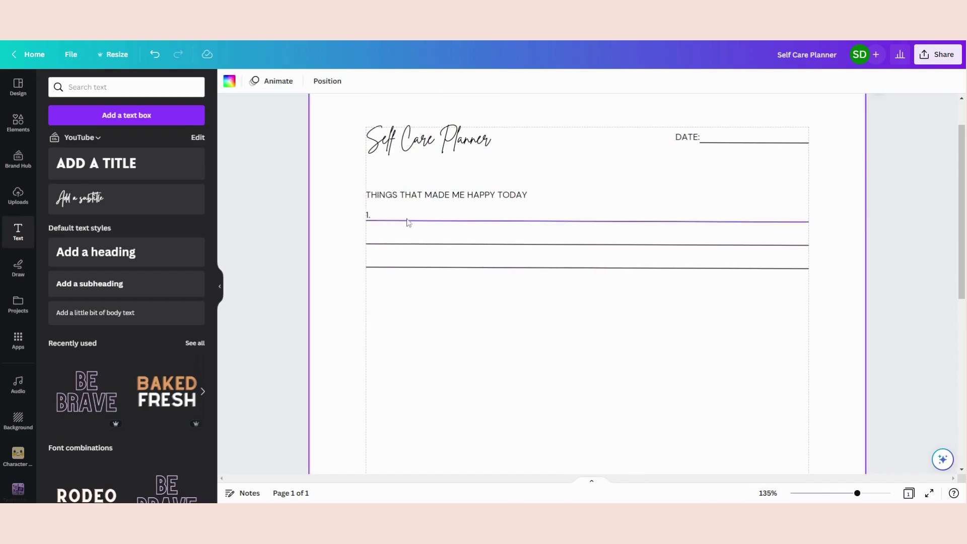
left_click(375, 217)
left_click_drag(377, 218, 375, 215)
left_click(361, 293)
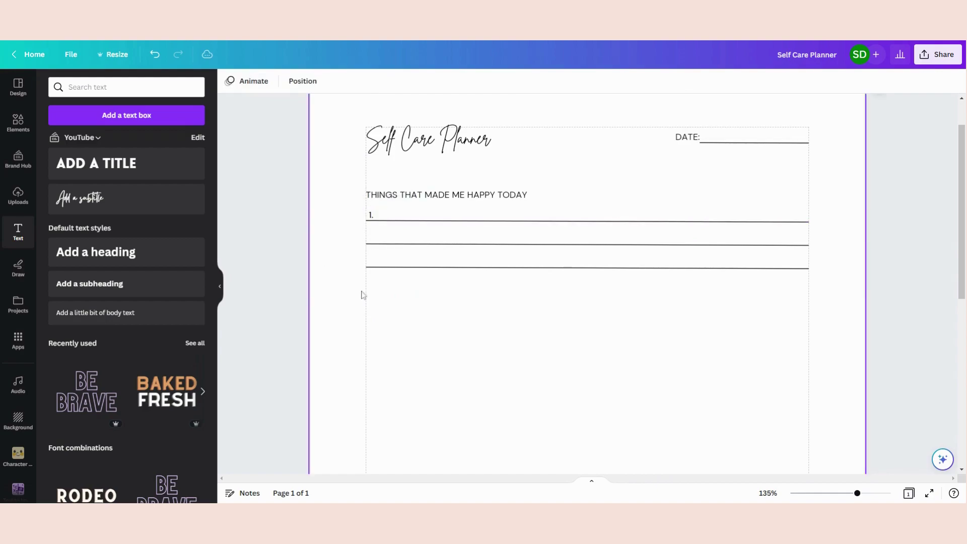
Step: Duplicate the "1." label onto the second writing line and change its text to "2."
left_click(376, 216)
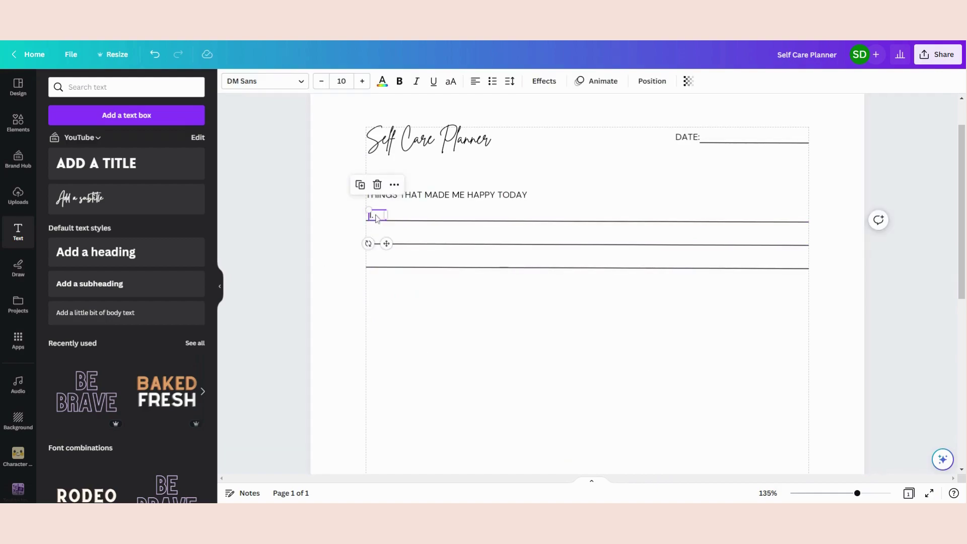
key("ctrl+d")
left_click_drag(384, 231, 373, 233)
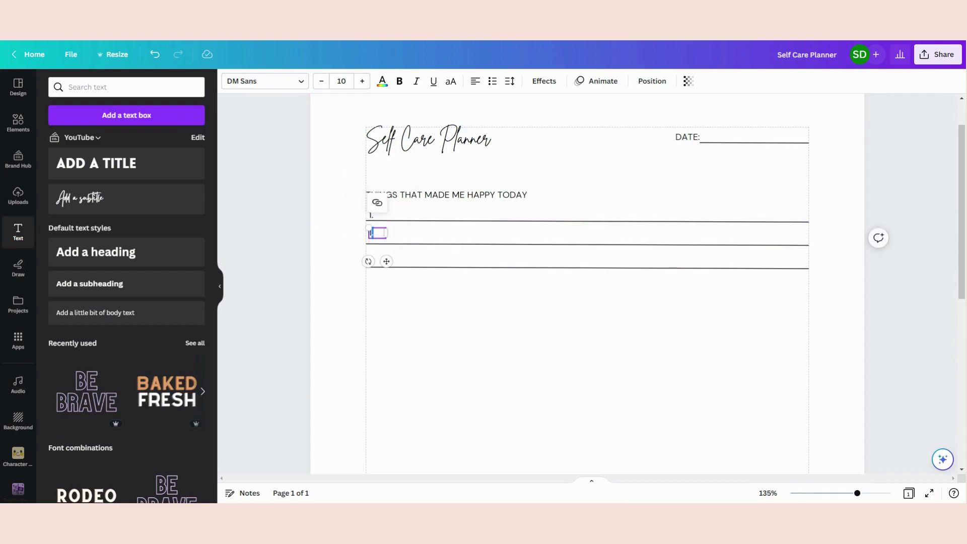
type("2.")
left_click(382, 237)
Step: Duplicate a number label onto the third writing line, change its text to "3." and fine-tune its position
key("ctrl+d")
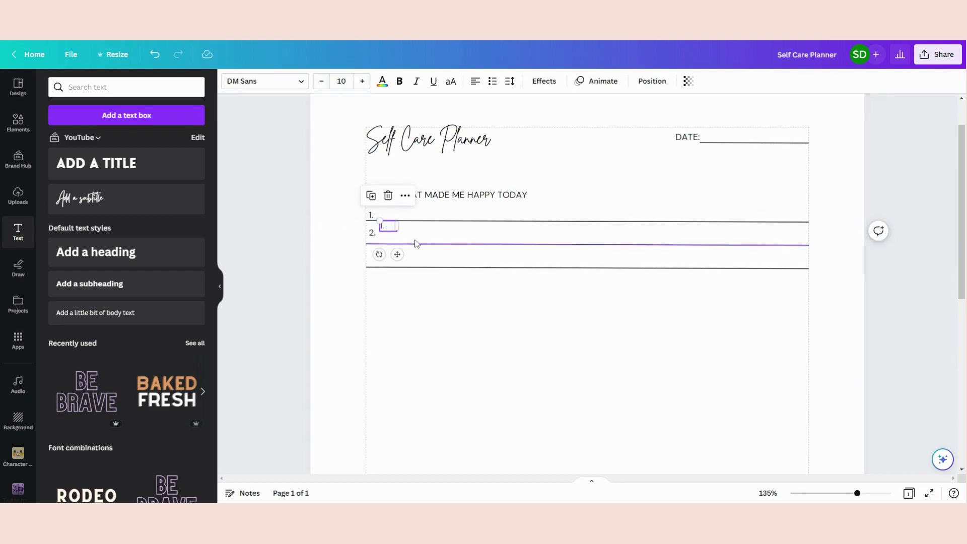
left_click_drag(390, 226, 375, 260)
double_click(372, 262)
key("BackSpace")
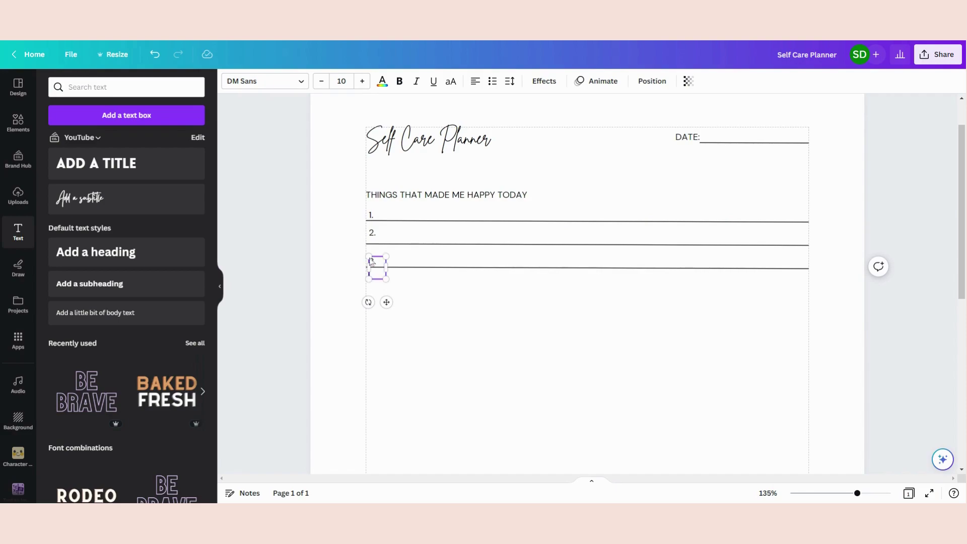
left_click(468, 341)
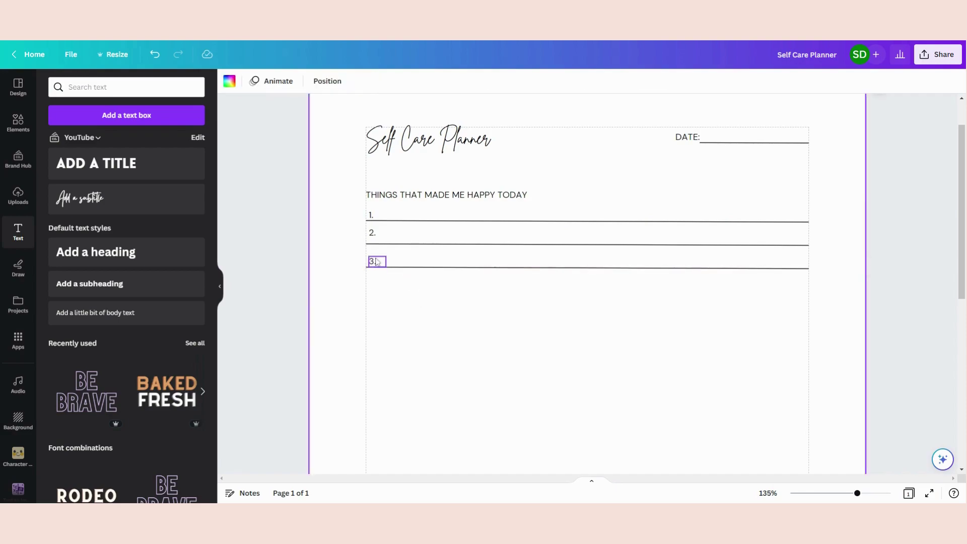
left_click(375, 261)
left_click_drag(375, 261, 377, 259)
left_click(322, 217)
left_click(376, 260)
left_click(456, 320)
Step: Select the three number labels together and space them evenly with Tidy up
left_click(371, 215)
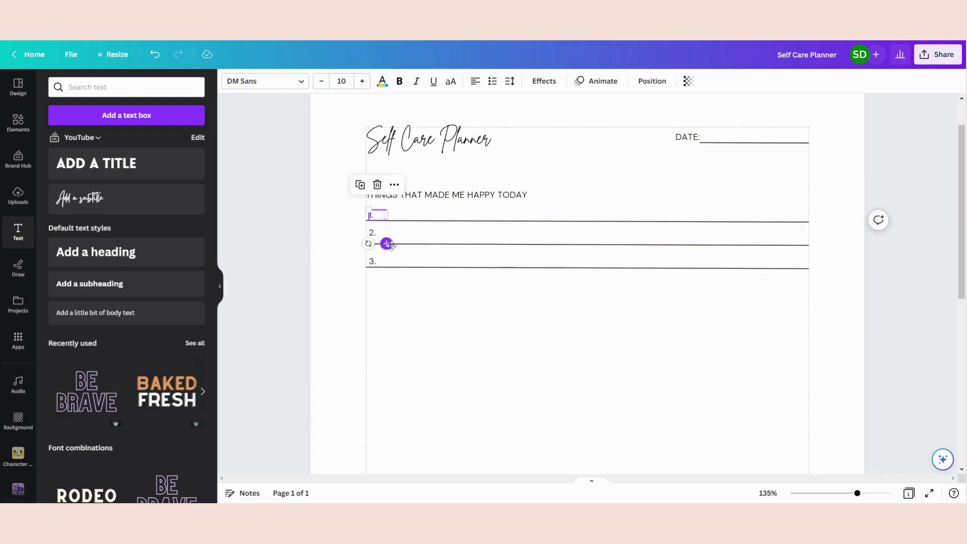
left_click(373, 232, "shift")
left_click(378, 262, "shift")
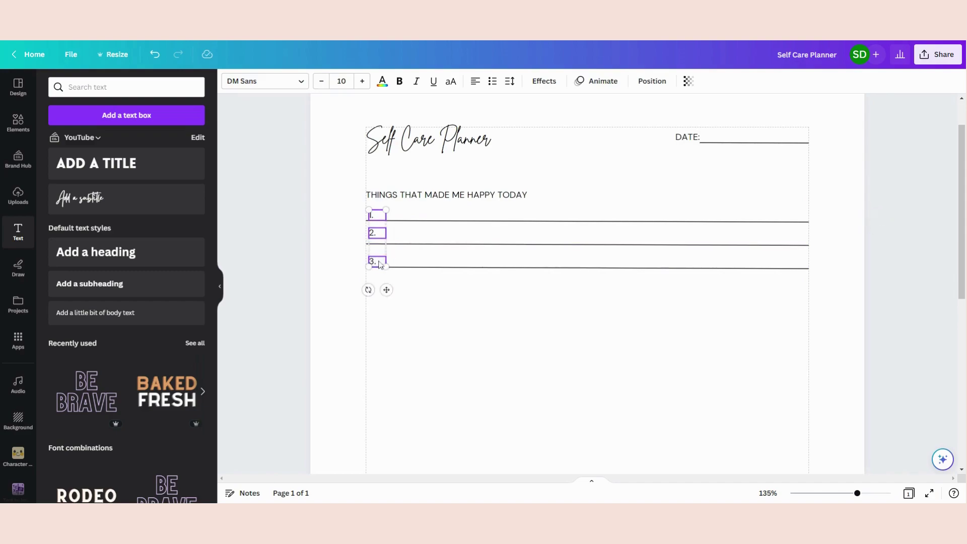
left_click(653, 82)
left_click(74, 280)
left_click(490, 351)
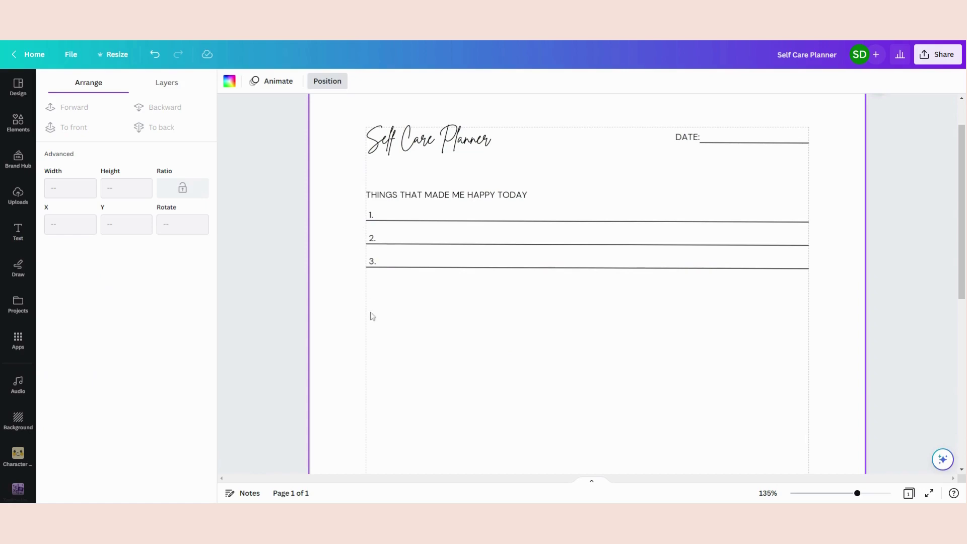
scroll(423, 373, "up", 2)
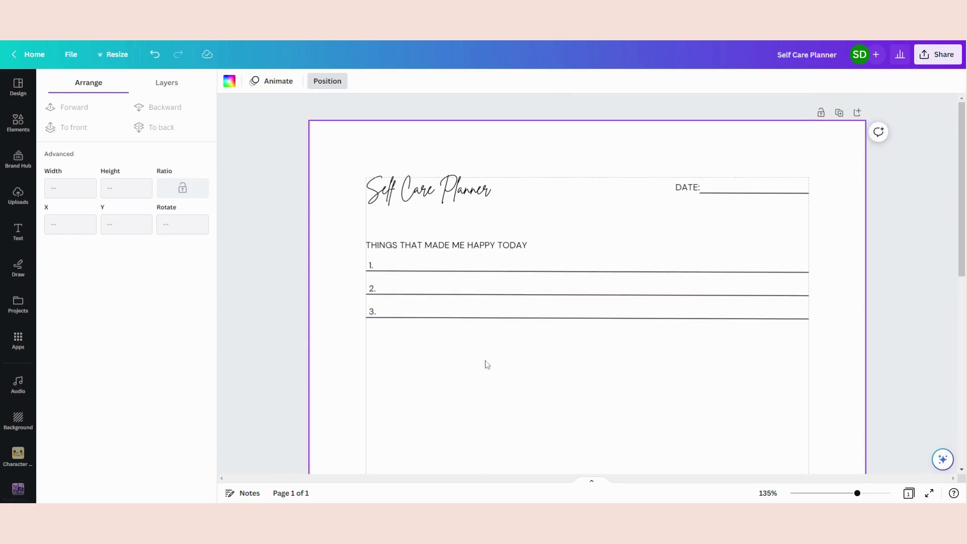
scroll(491, 373, "down", 2)
scroll(496, 382, "up", 2)
key("Escape")
scroll(315, 279, "down", 2)
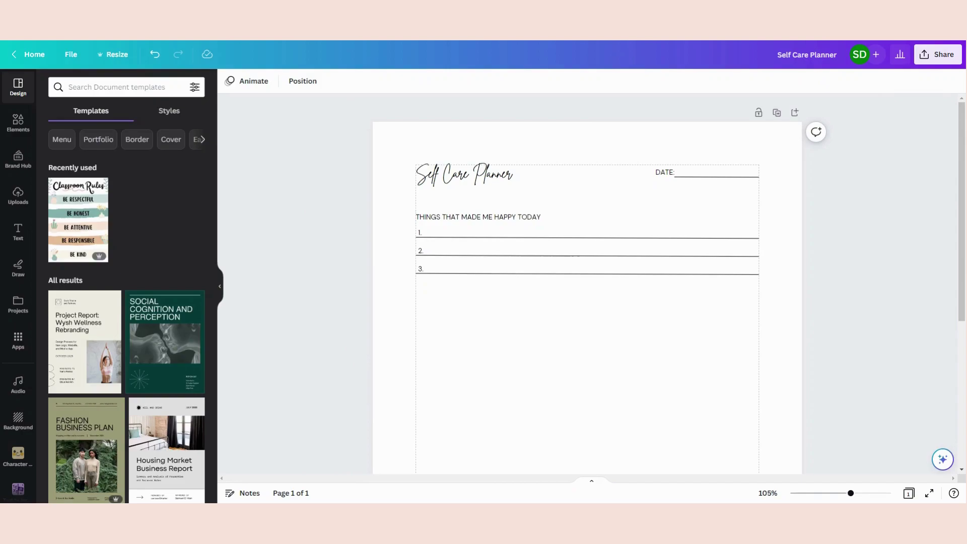
Step: Duplicate the "THINGS THAT MADE ME HAPPY TODAY" heading below the third writing line and change its text to "WATER INTAKE"
scroll(363, 268, "down", 2)
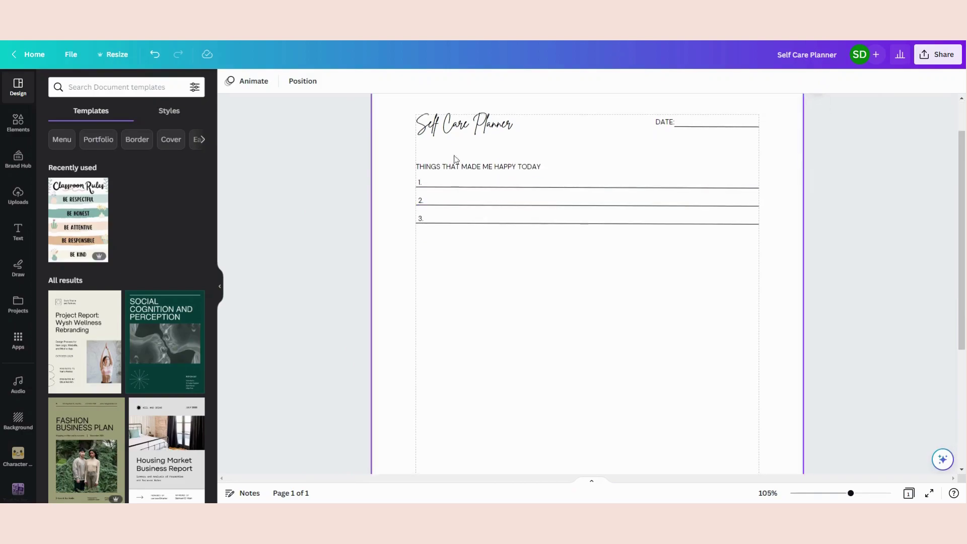
left_click(455, 167)
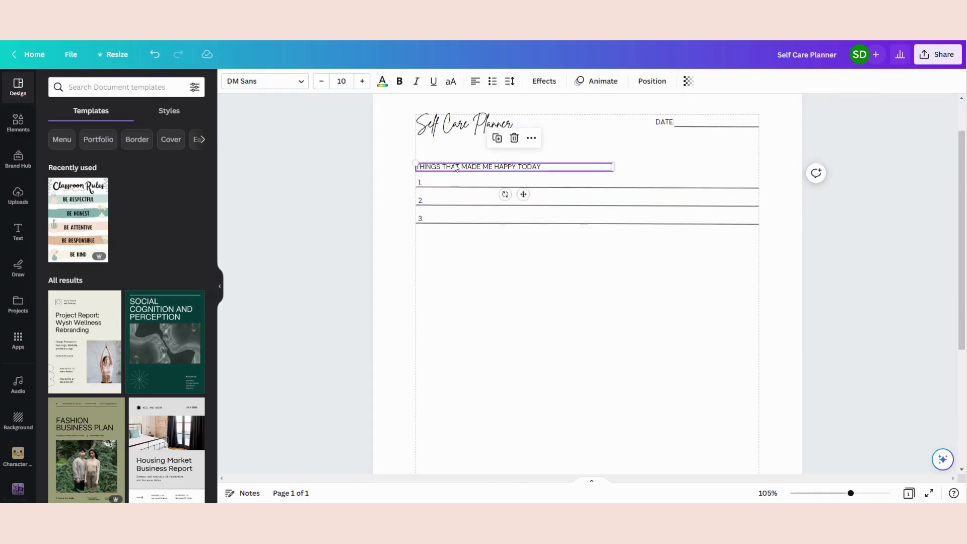
key("ctrl+d")
left_click_drag(467, 172, 457, 246)
double_click(452, 249)
key("ctrl+a")
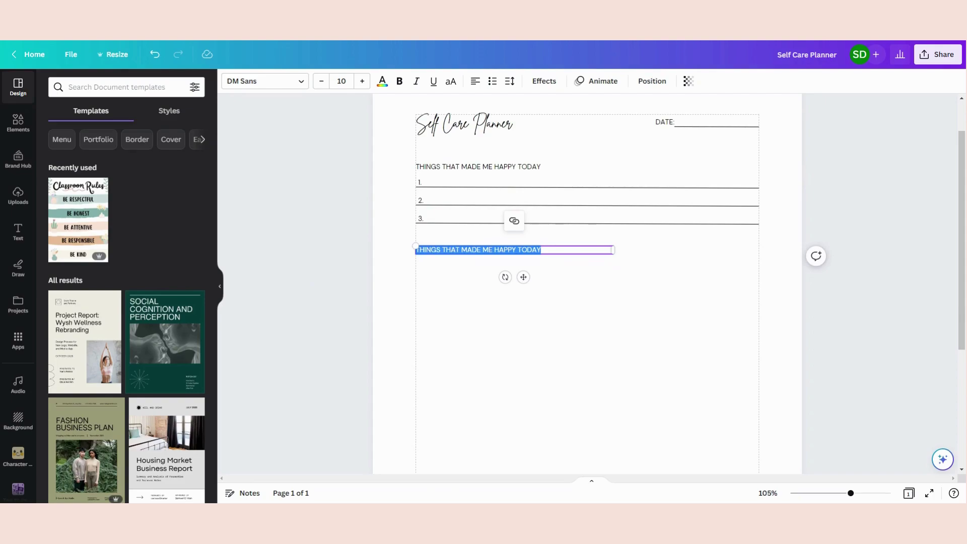
type("WATER INTAKE")
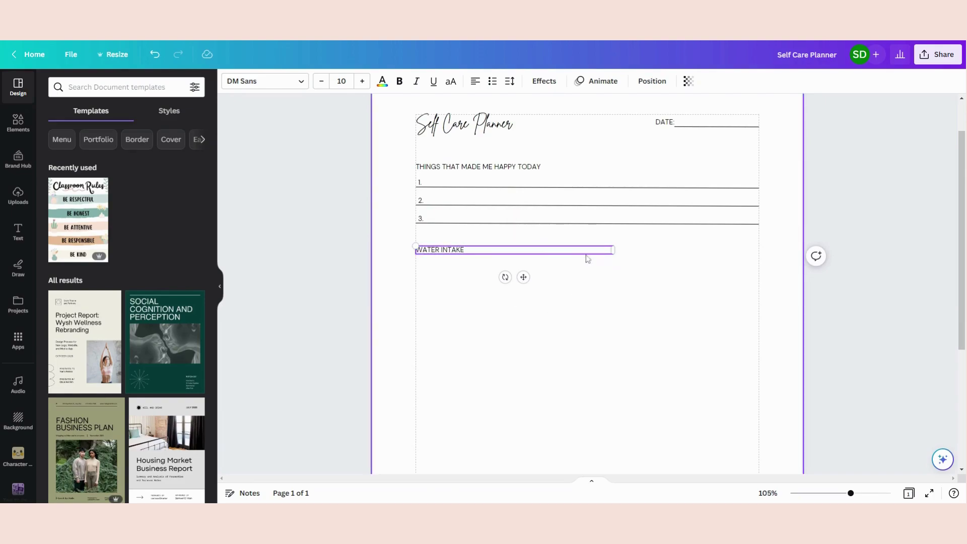
Step: Move the "WATER INTAKE" heading slightly up, closer to the third writing line and flush with the left margin
left_click(602, 316)
left_click_drag(459, 251, 456, 246)
left_click(583, 293)
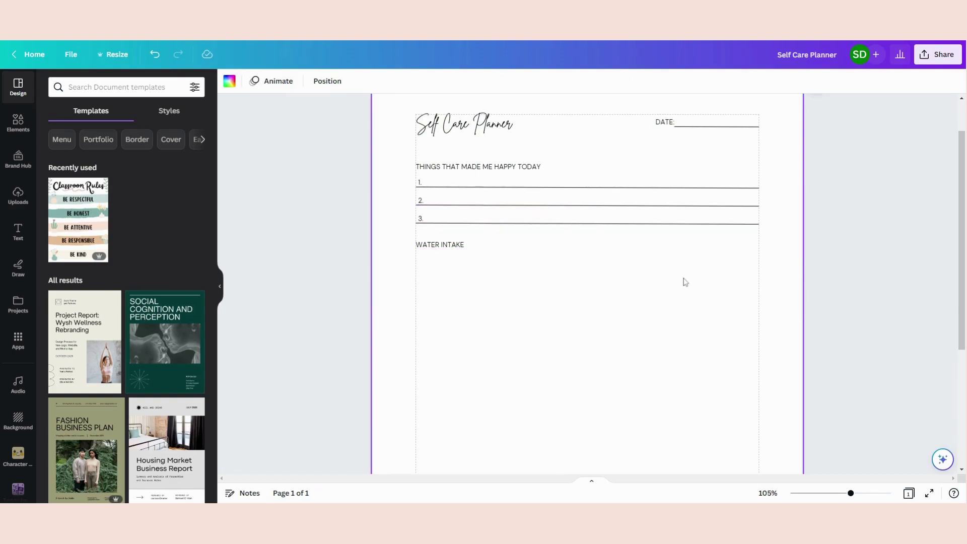
left_click(350, 159)
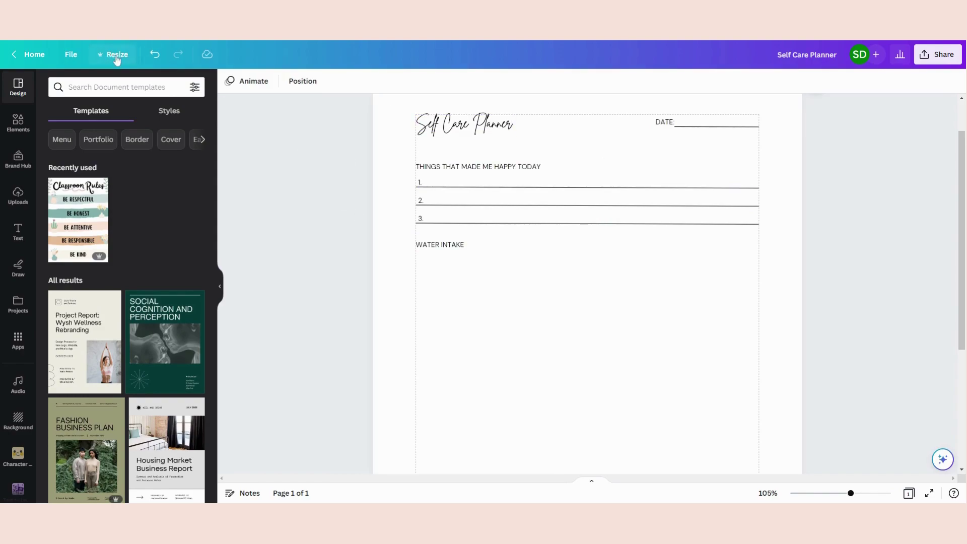
Step: Show rulers and guides and place a vertical guide down the horizontal centre of the page
left_click(72, 58)
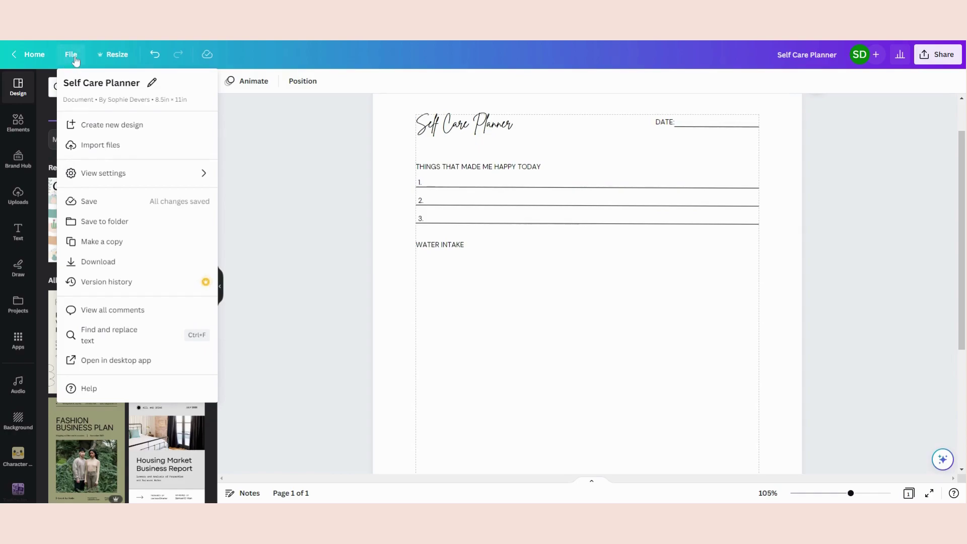
mouse_move(197, 177)
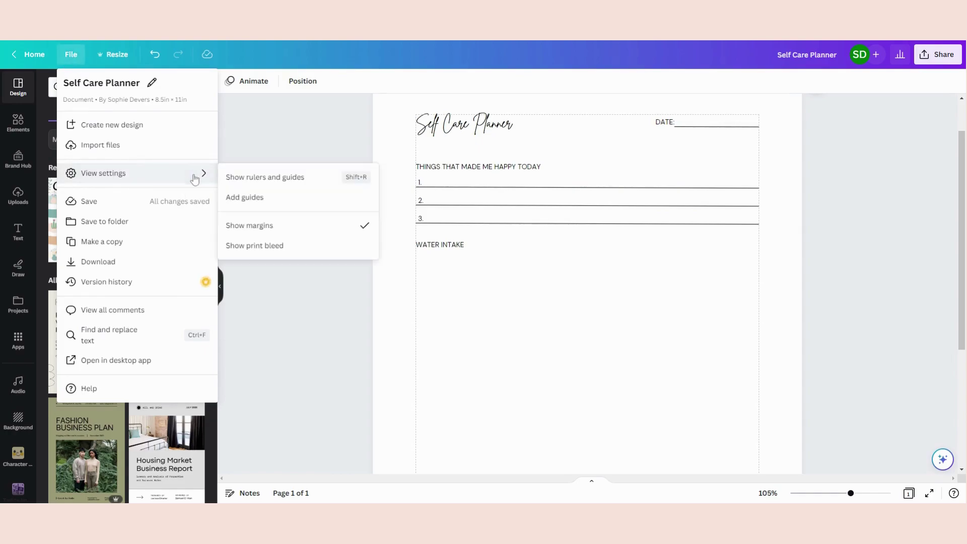
left_click(290, 180)
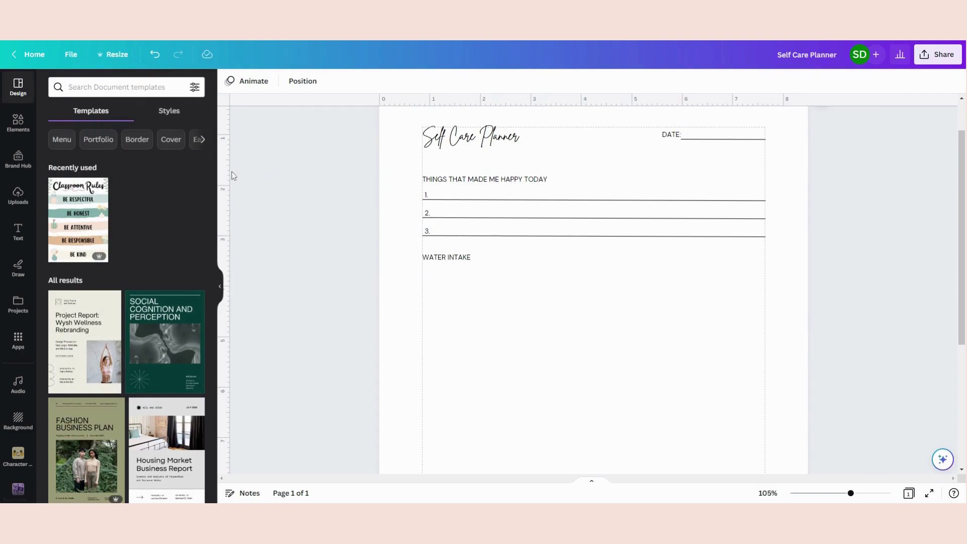
left_click_drag(229, 169, 593, 166)
scroll(553, 275, "down", 1)
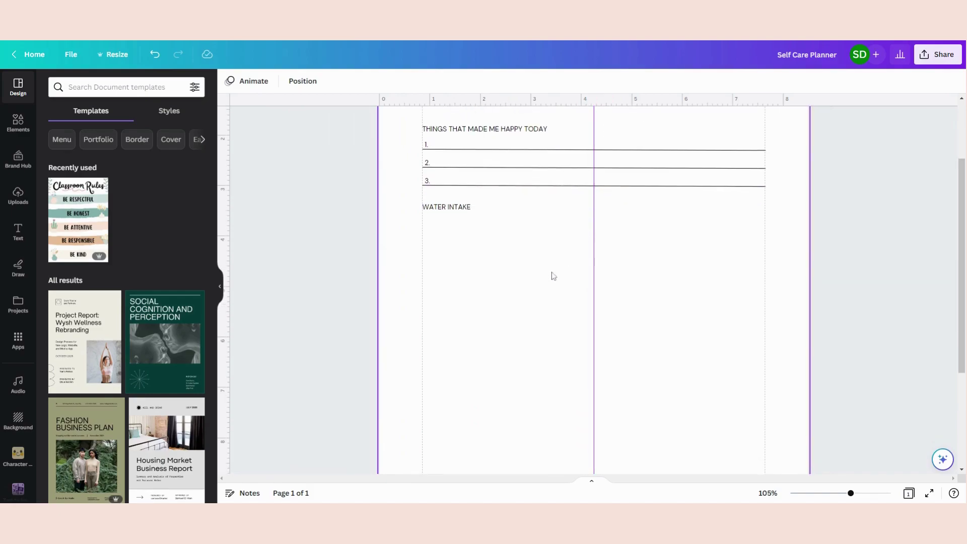
scroll(587, 250, "up", 2)
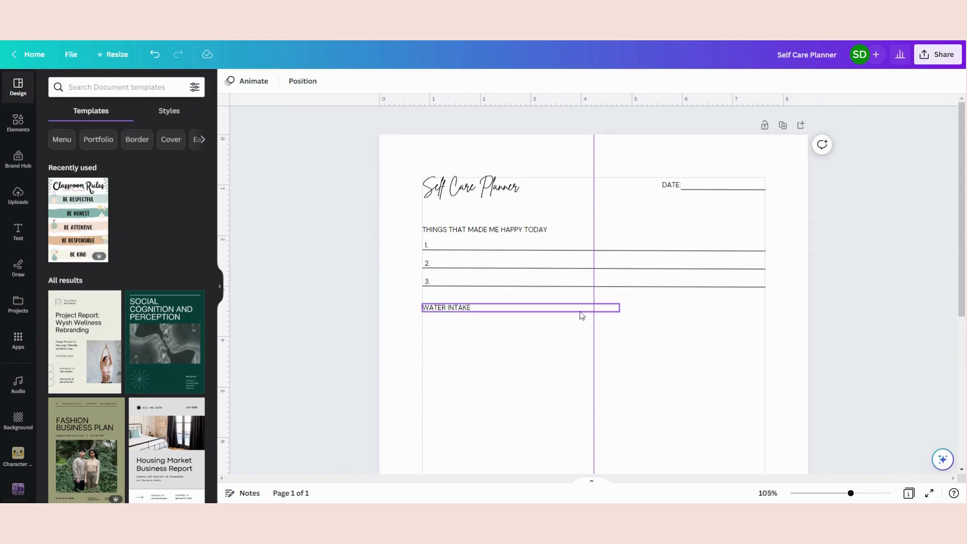
scroll(524, 291, "down", 1)
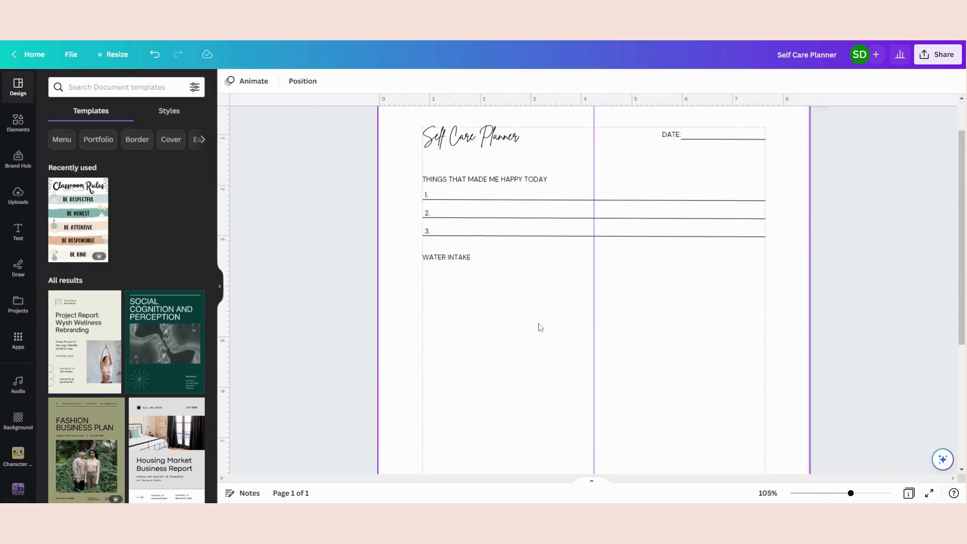
Step: Search the elements library for "empty glass" graphics and add the plain outlined tumbler to the page
left_click(457, 265)
left_click(473, 337)
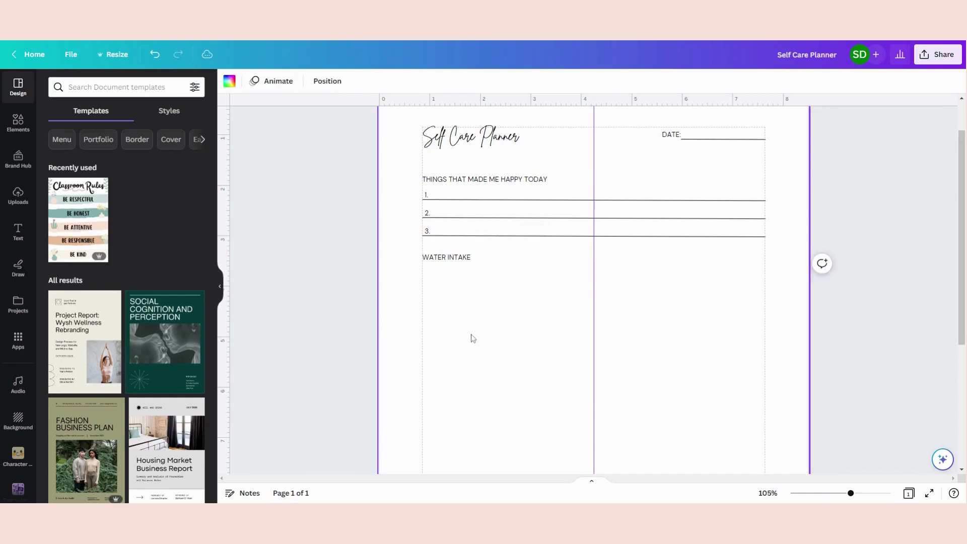
left_click(18, 123)
left_click(100, 86)
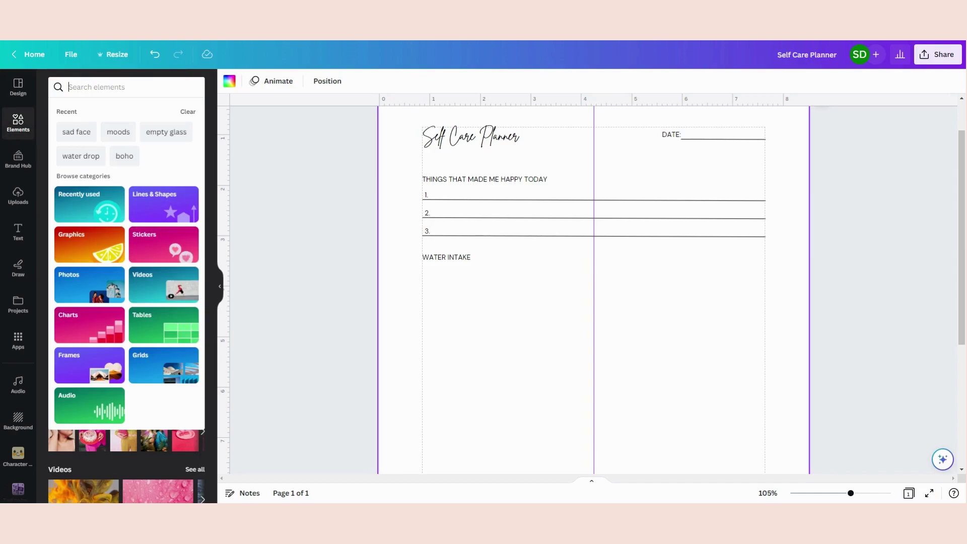
type("empty glass")
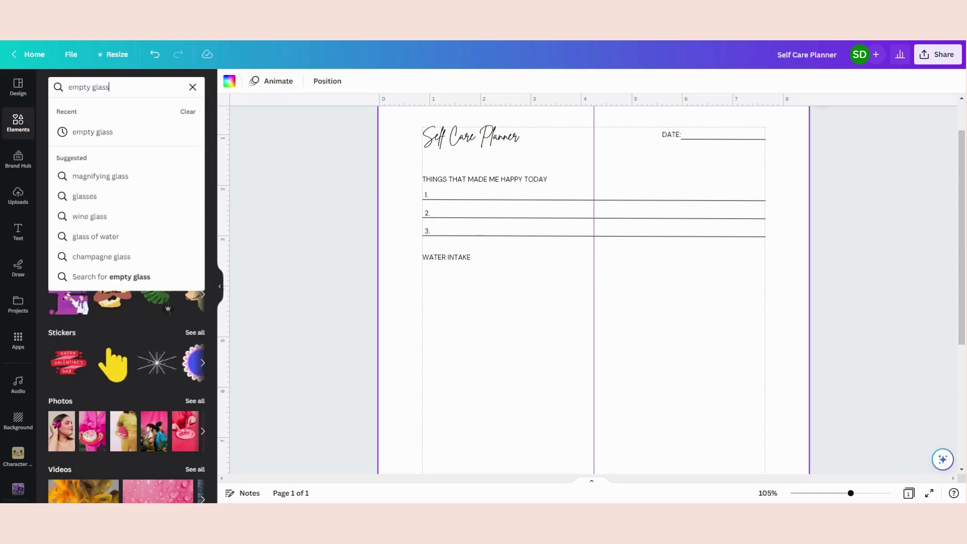
key("Return")
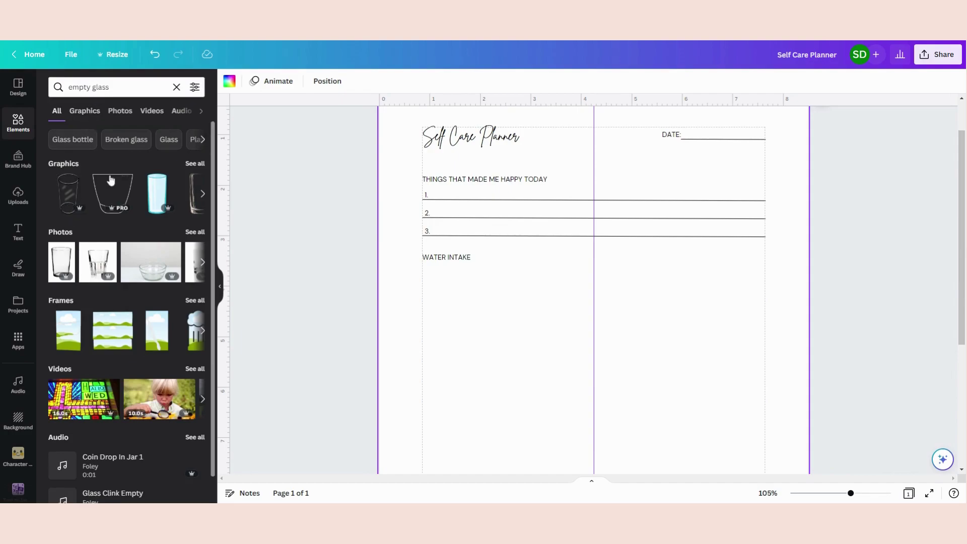
left_click(85, 111)
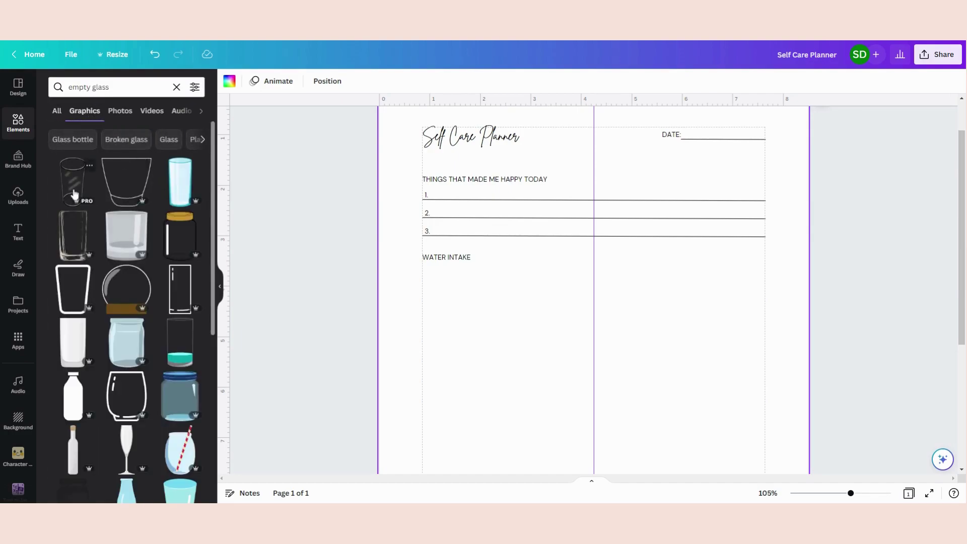
scroll(60, 181, "down", 1)
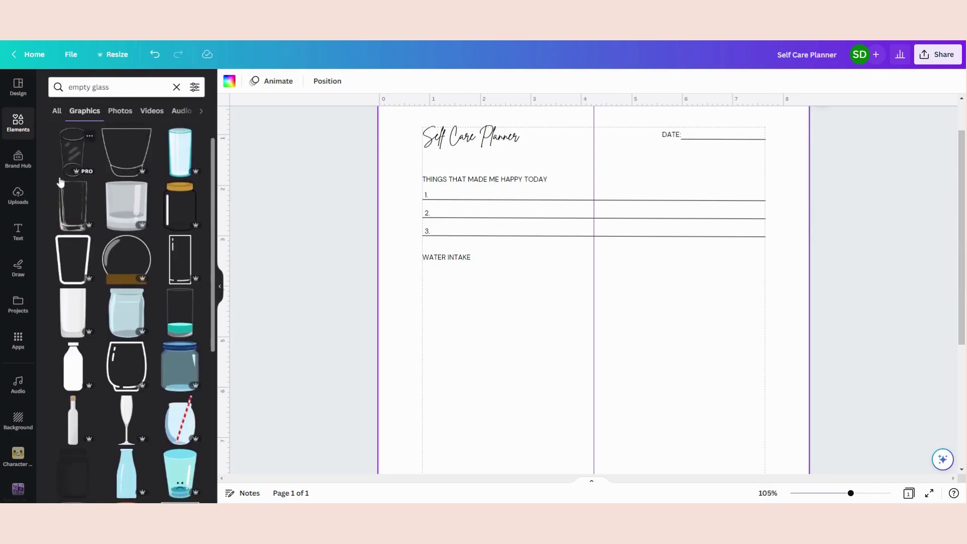
left_click(69, 242)
left_click_drag(572, 297, 515, 315)
Step: Shrink the glass to about 0.28 × 0.39 in and place it under the "WATER INTAKE" heading, flush with the left margin
scroll(575, 322, "down", 1)
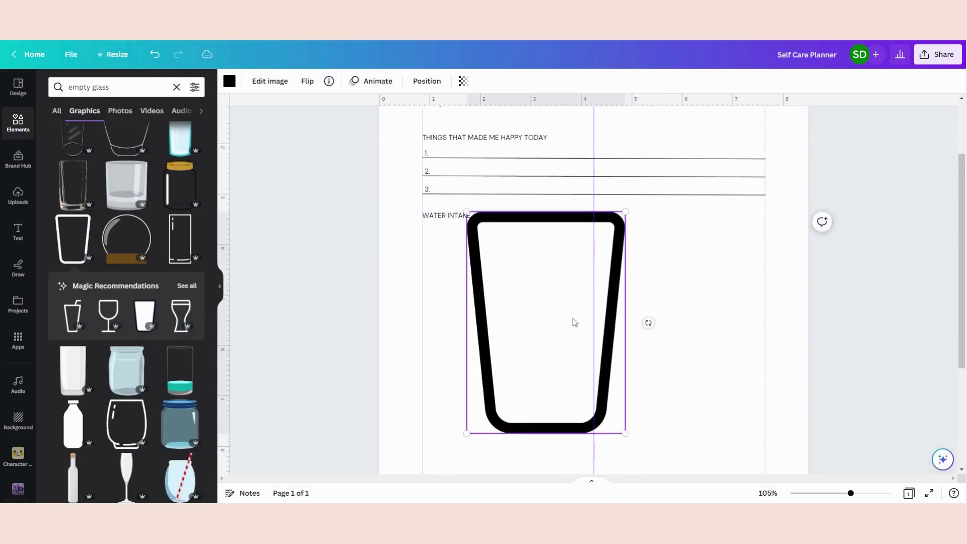
scroll(574, 322, "down", 1)
left_click_drag(626, 374, 486, 182)
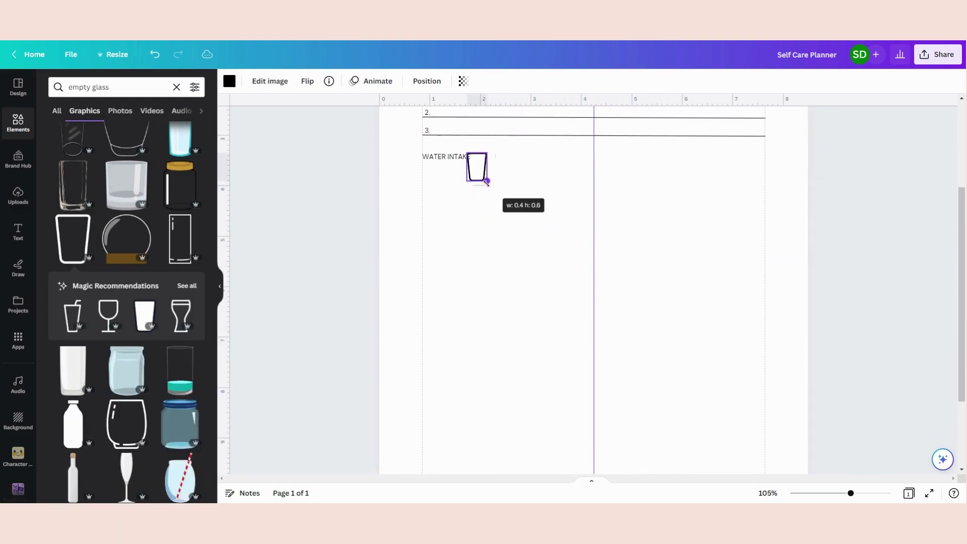
scroll(503, 211, "up", 2)
left_click_drag(477, 272, 428, 273)
left_click(470, 291)
left_click(436, 287)
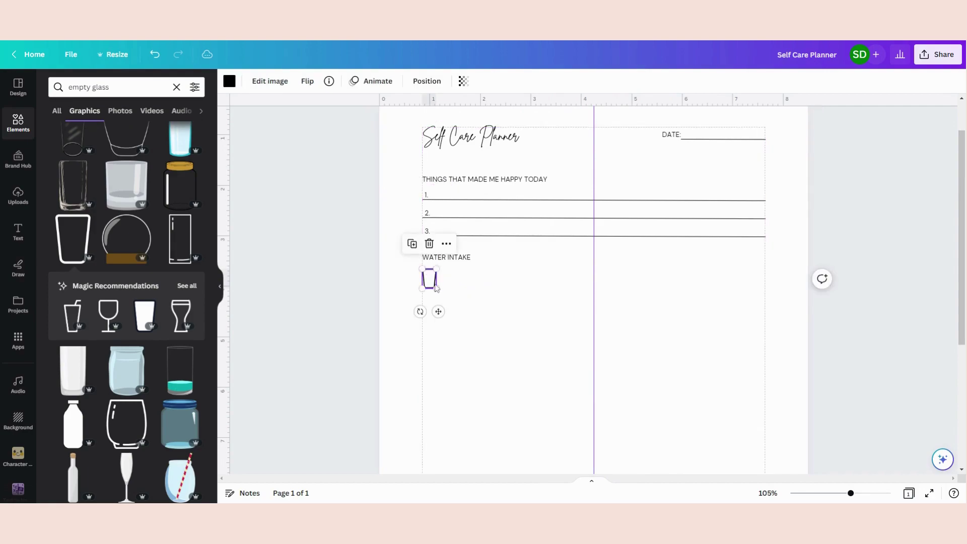
left_click(463, 295)
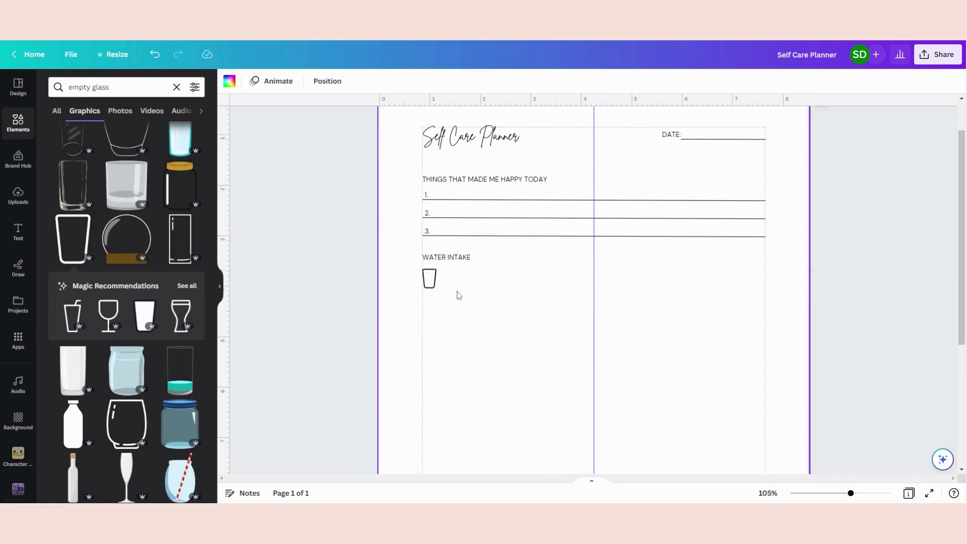
Step: Duplicate the glass repeatedly to build a single row of eight glasses extending from the left margin toward the centre guide
left_click(435, 283)
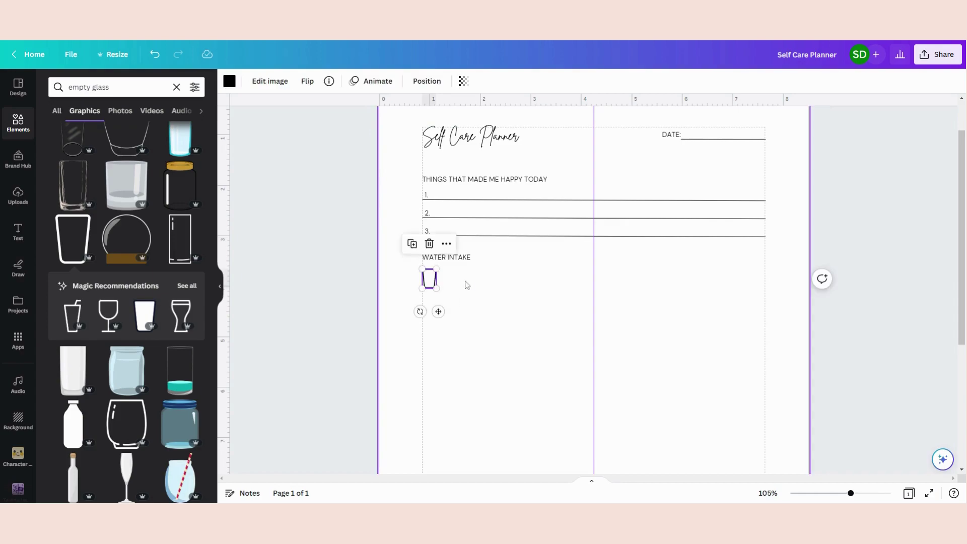
key("ctrl+d")
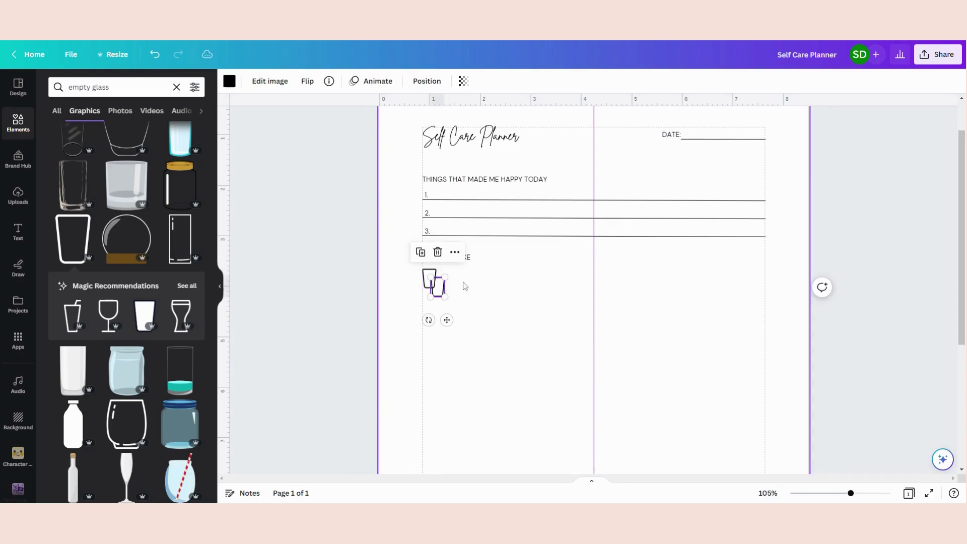
left_click_drag(439, 287, 447, 278)
left_click(429, 282, "shift")
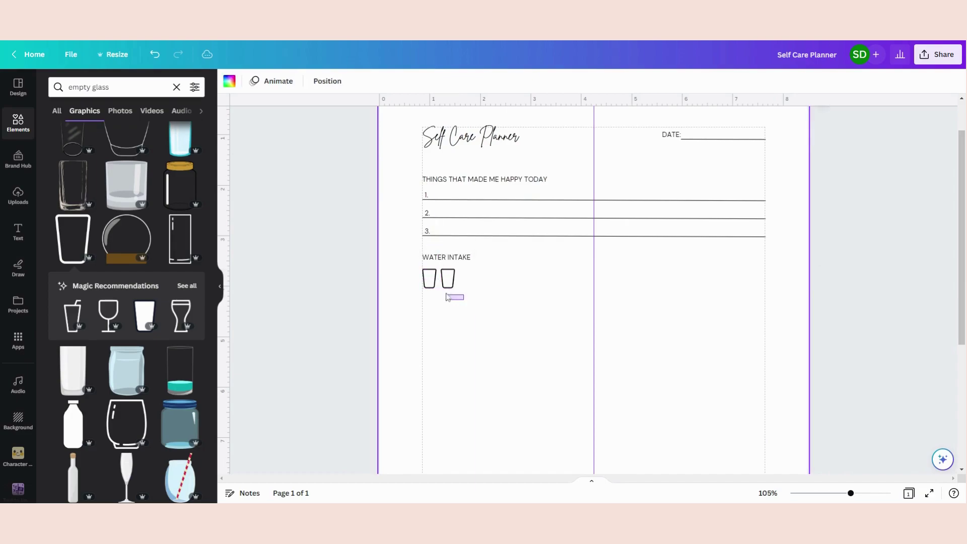
key("ctrl+d")
left_click_drag(431, 276, 458, 268)
left_click(509, 317)
left_click_drag(509, 297, 421, 276)
key("ctrl+d")
Step: Select all eight glasses and space them evenly with Tidy up
left_click(579, 302)
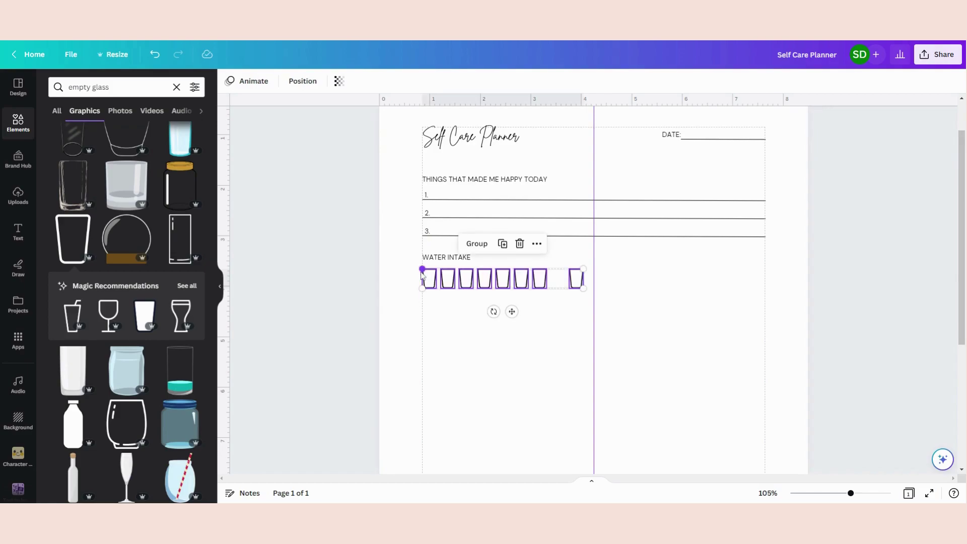
left_click(307, 82)
left_click(79, 279)
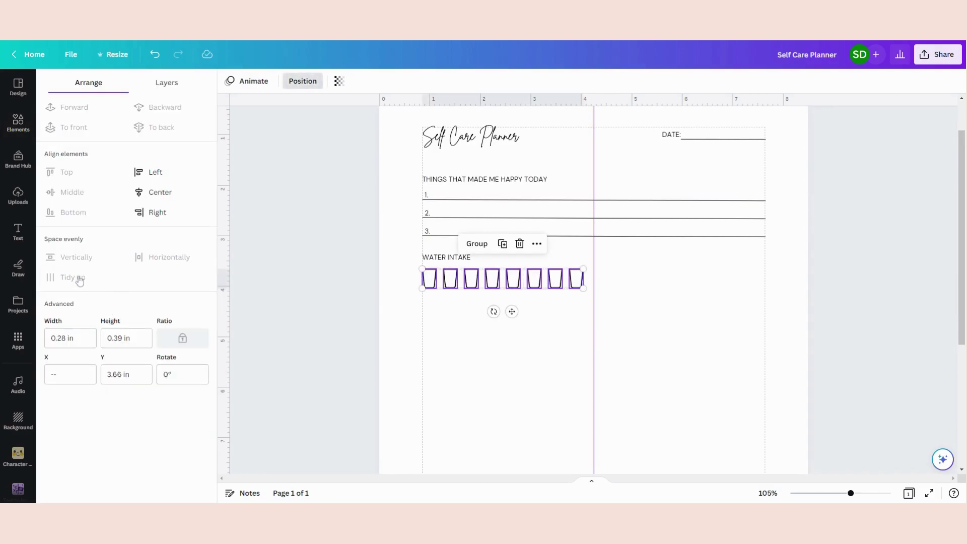
left_click(453, 315)
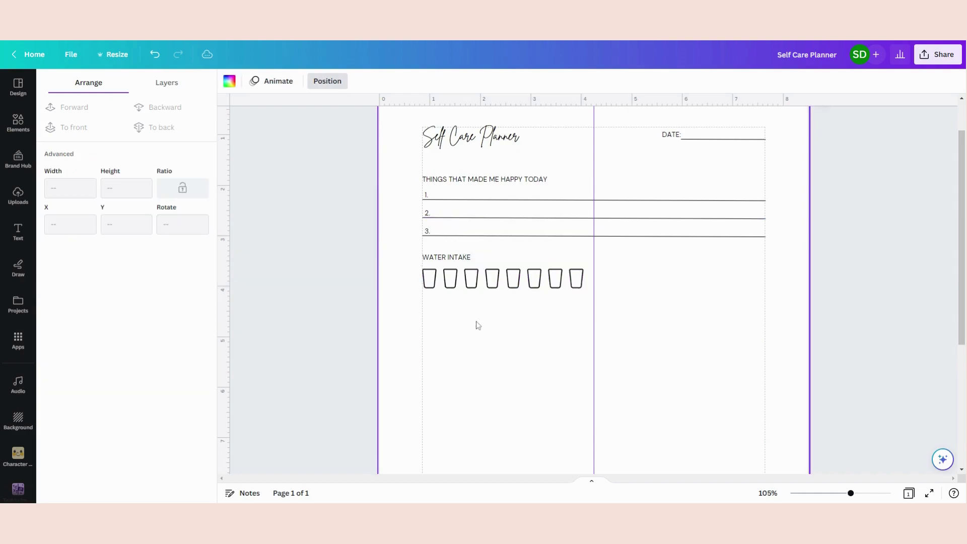
Step: Duplicate the "WATER INTAKE" heading below the row of glasses, flush with the left margin, and change its text to "MOOD TRACKER"
left_click(462, 259)
key("ctrl+d")
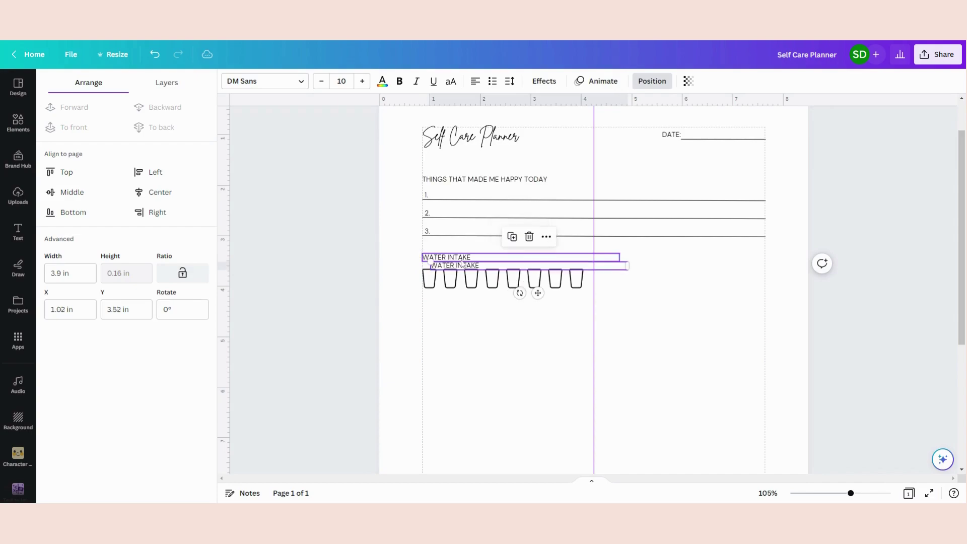
left_click_drag(478, 267, 468, 303)
double_click(468, 302)
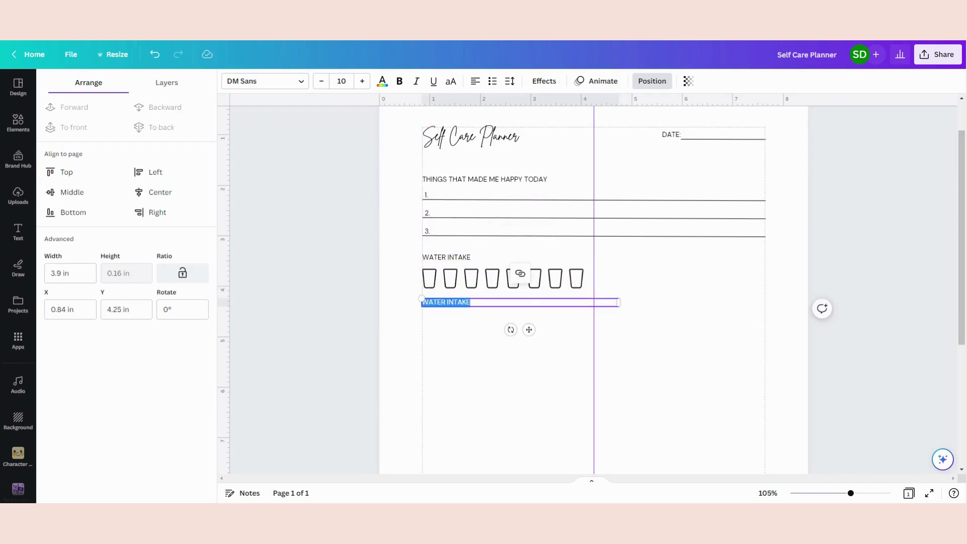
type("MOOD TRACKER")
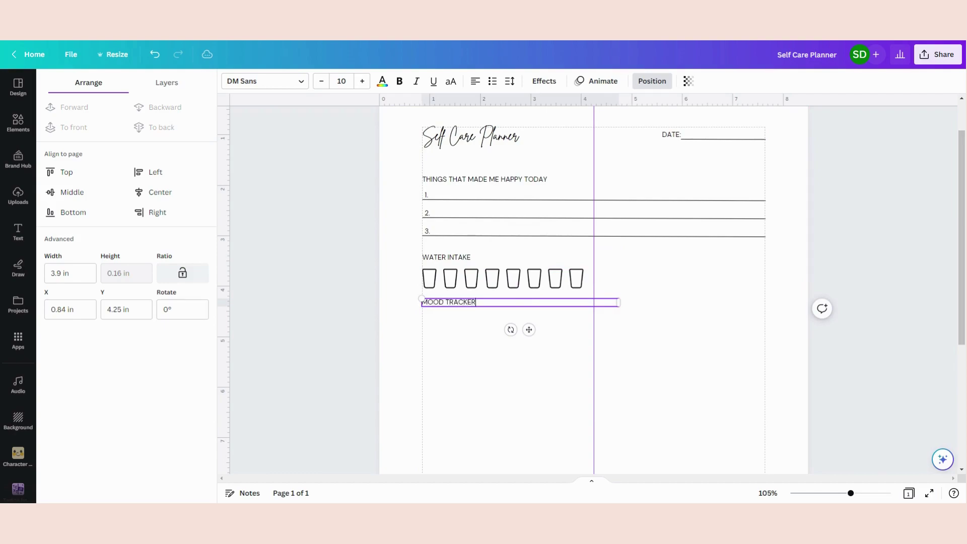
left_click(444, 335)
left_click(455, 305)
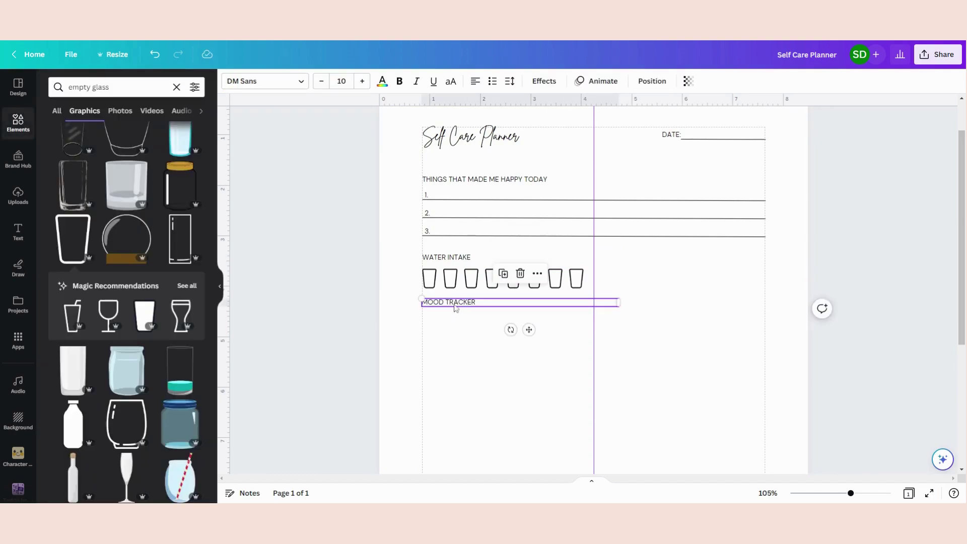
left_click(448, 324)
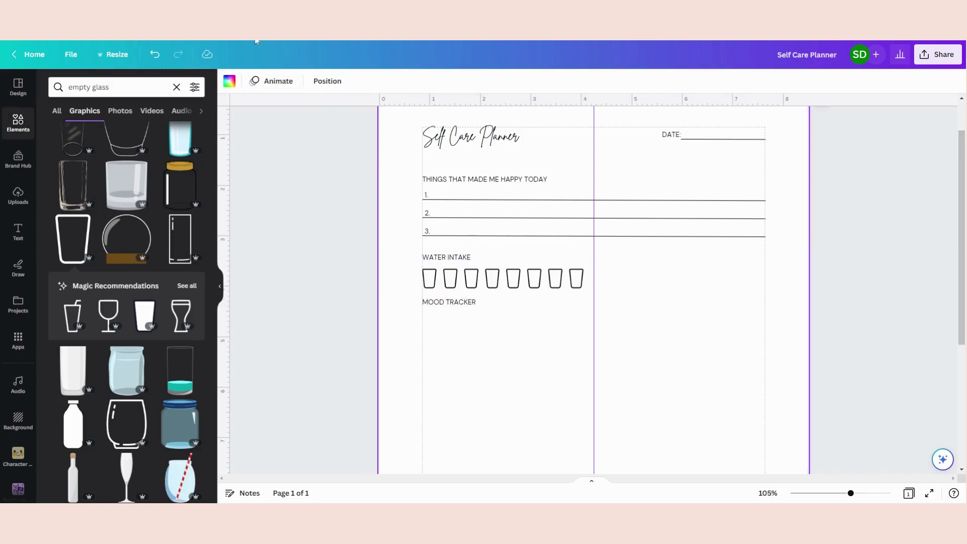
Step: Search the graphics library for "mood face"
left_click_drag(109, 87, 68, 87)
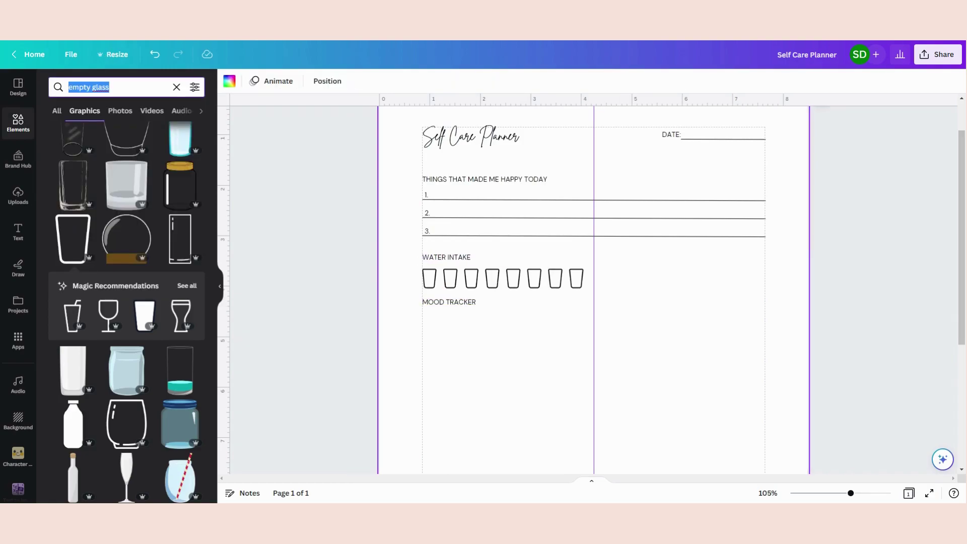
type("mood face")
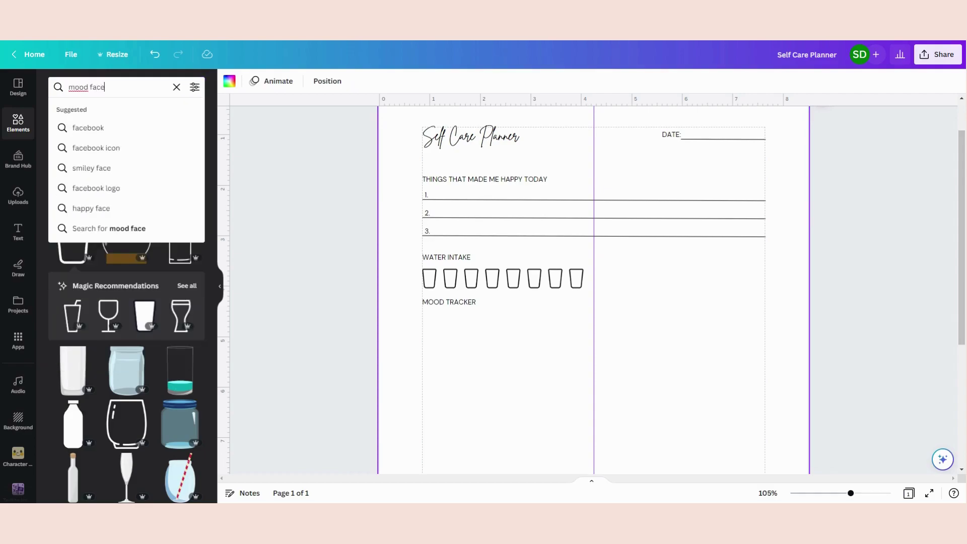
key("Return")
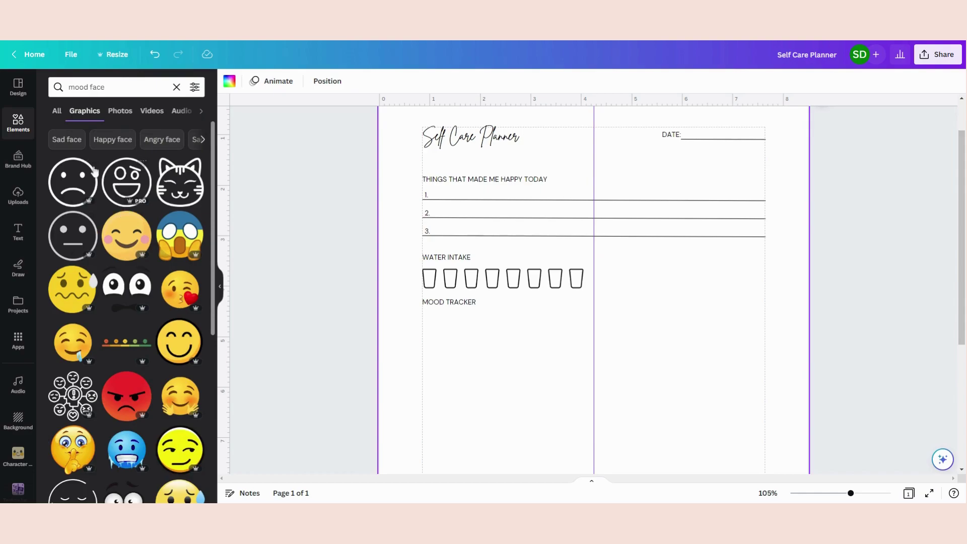
left_click(68, 182)
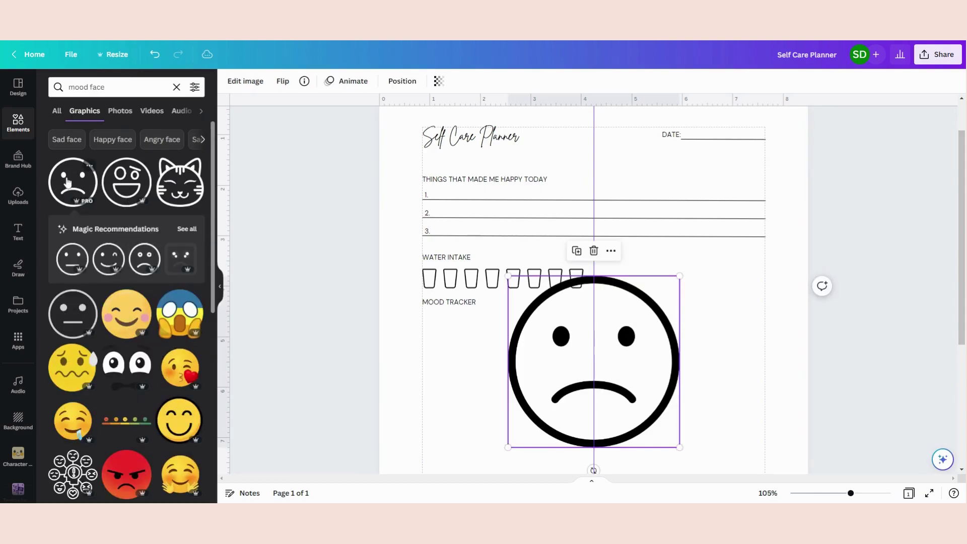
left_click_drag(586, 352, 532, 356)
scroll(534, 352, "down", 2)
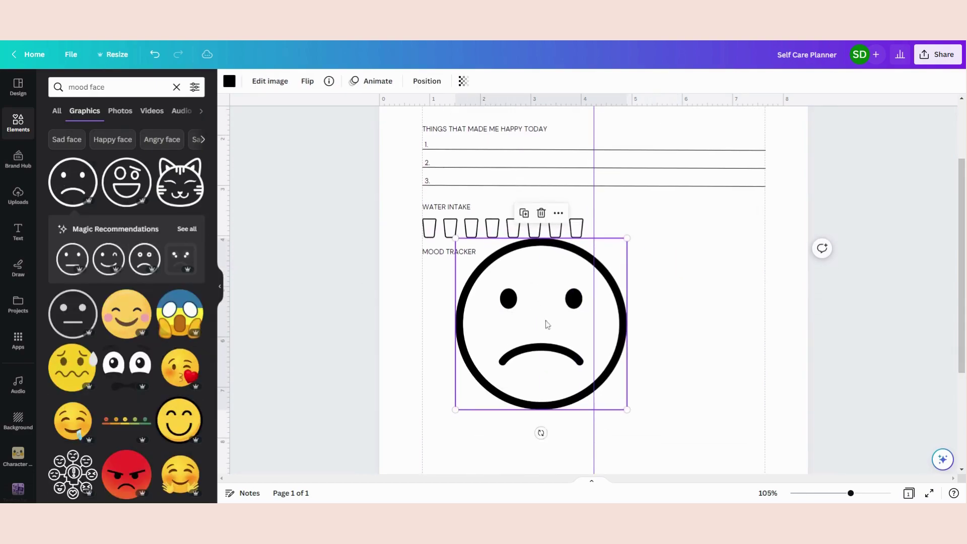
left_click_drag(559, 308, 538, 339)
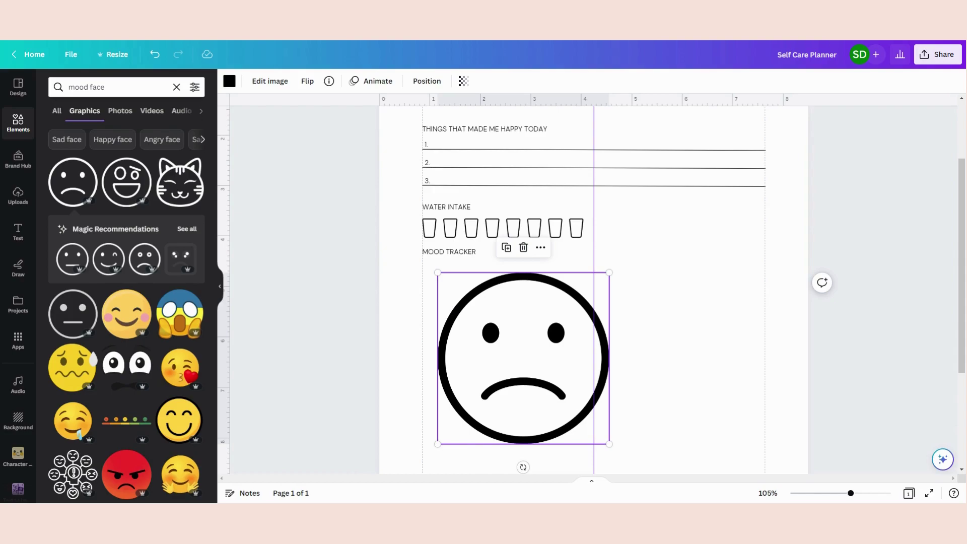
key("Delete")
Step: Paste the copied row of five mood faces beneath the "MOOD TRACKER" heading
left_click(495, 287)
key("ctrl+v")
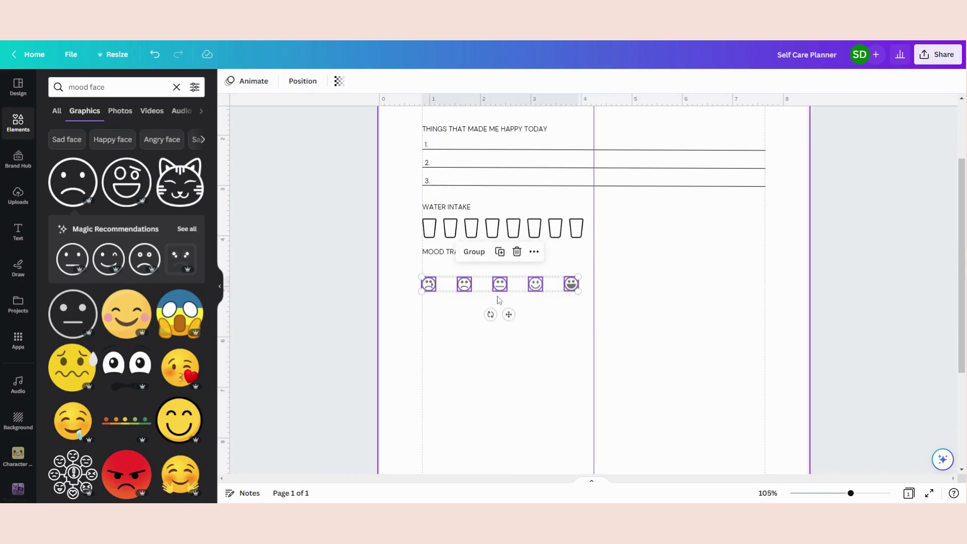
mouse_move(579, 275)
left_mouse_down()
mouse_move(589, 273)
mouse_move(578, 276)
left_mouse_up()
Step: Recolour each of the five mood faces to black, one after another
left_click(464, 284)
left_click(428, 285)
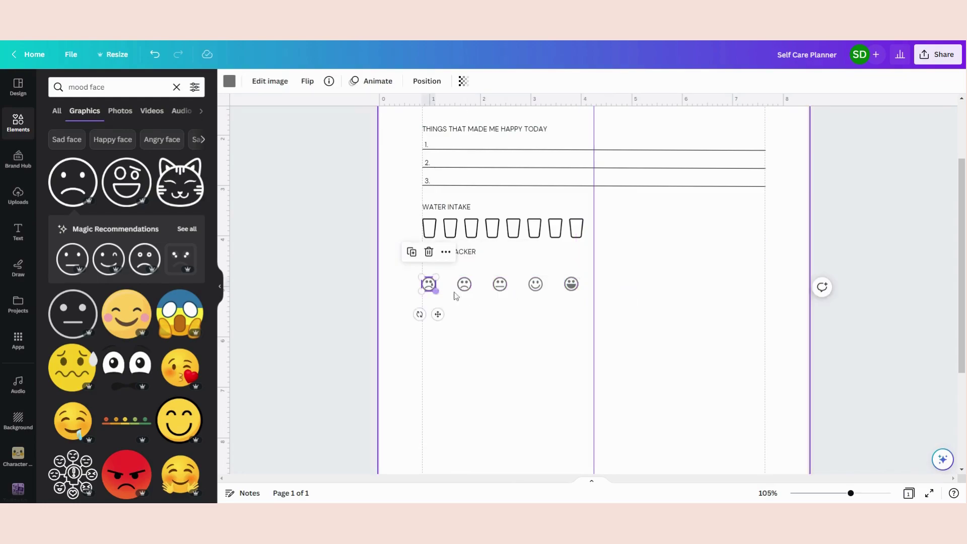
left_click(470, 302)
left_click_drag(428, 302, 569, 285)
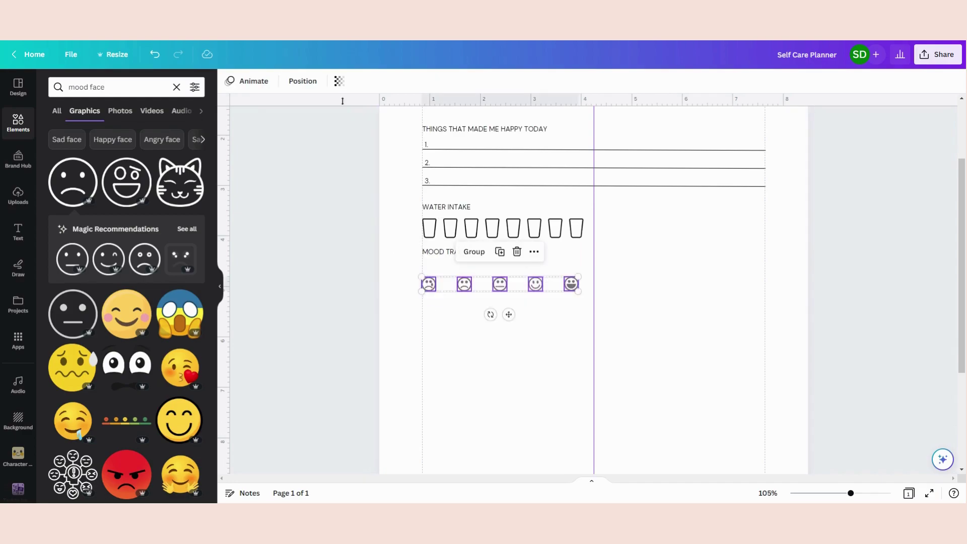
left_click(428, 285)
left_click(229, 80)
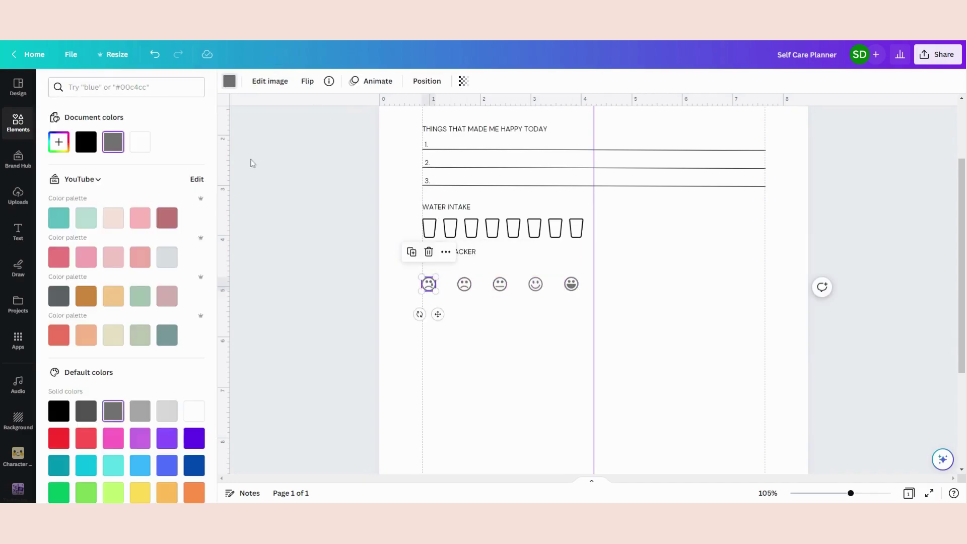
left_click(85, 141)
left_click(463, 284)
left_click(85, 142)
key("Tab")
left_click(86, 142)
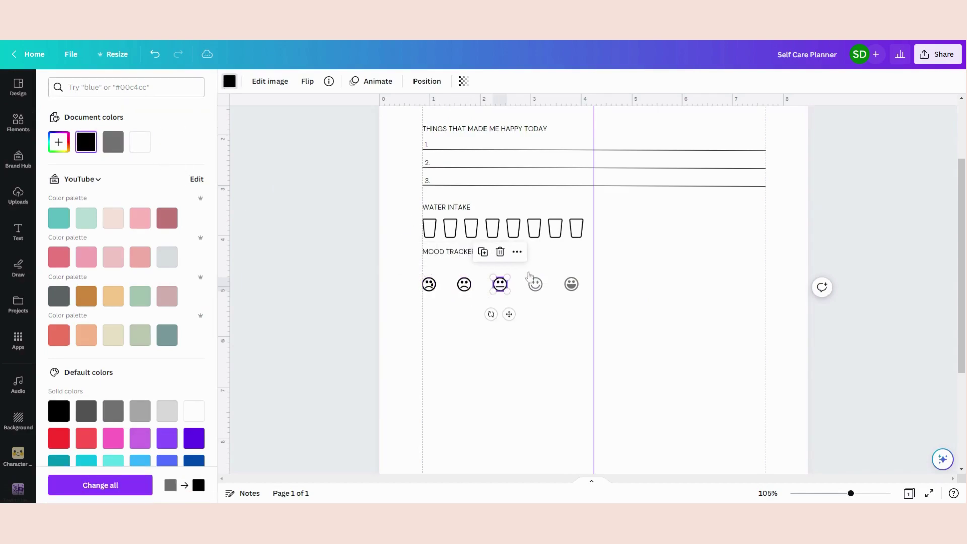
key("Tab")
left_click(85, 142)
key("Tab")
left_click(86, 141)
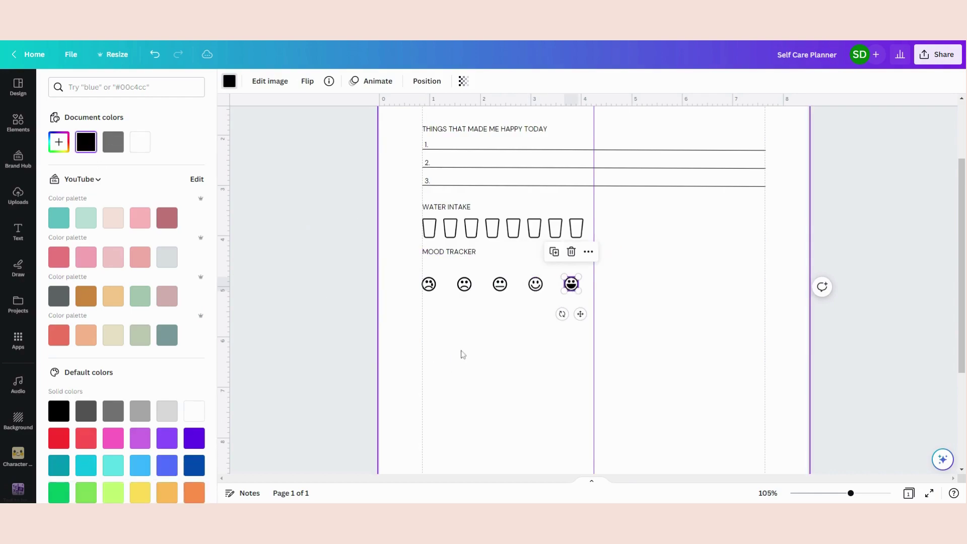
left_click(473, 352)
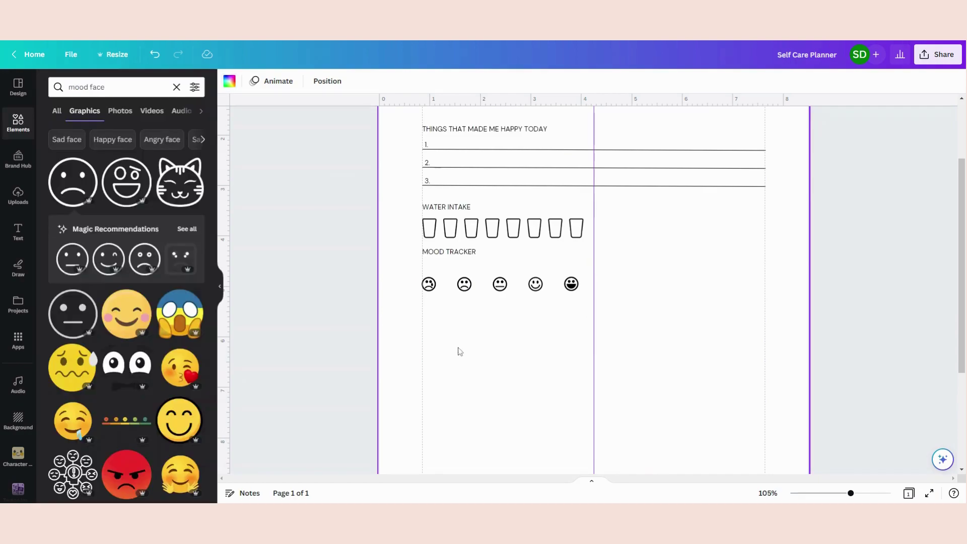
Step: Try to enlarge the five mood faces to 0.39 in and spread them evenly across the column beneath the "MOOD TRACKER" heading
left_click_drag(413, 278, 637, 271)
left_click(459, 291)
left_click_drag(480, 281, 457, 281)
left_click_drag(519, 276, 486, 276)
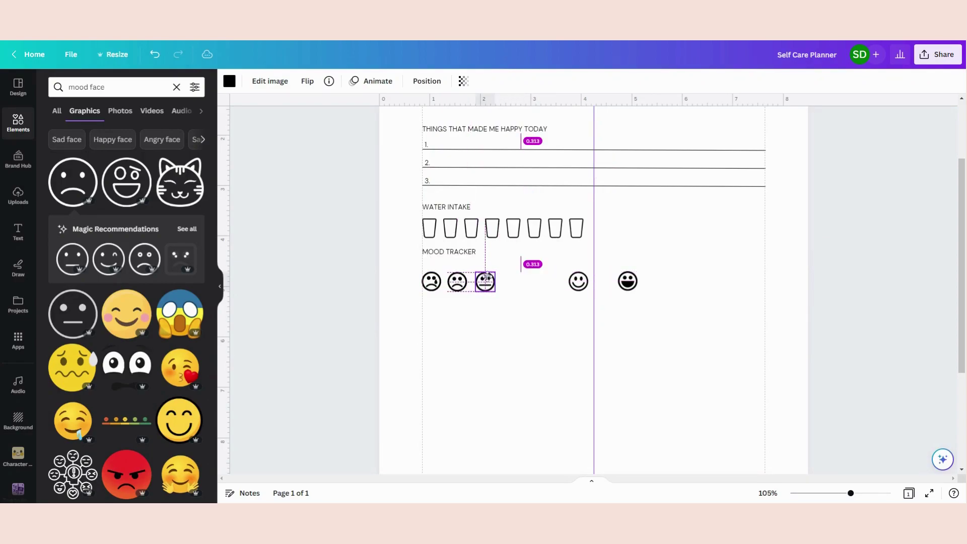
left_click_drag(578, 281, 512, 281)
left_click_drag(627, 281, 584, 285)
left_click(302, 81)
left_click(414, 331)
left_click_drag(580, 284, 580, 276)
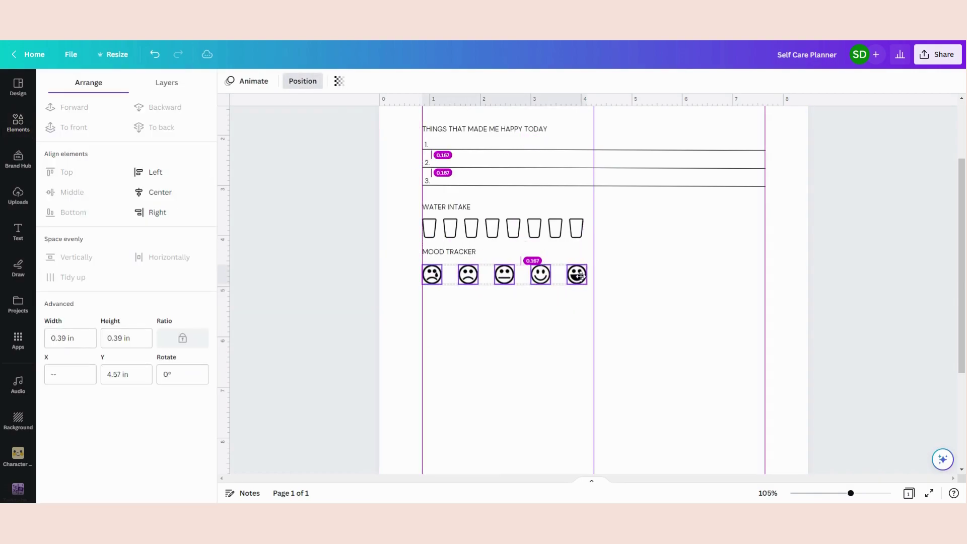
left_click(524, 347)
scroll(580, 351, "up", 1)
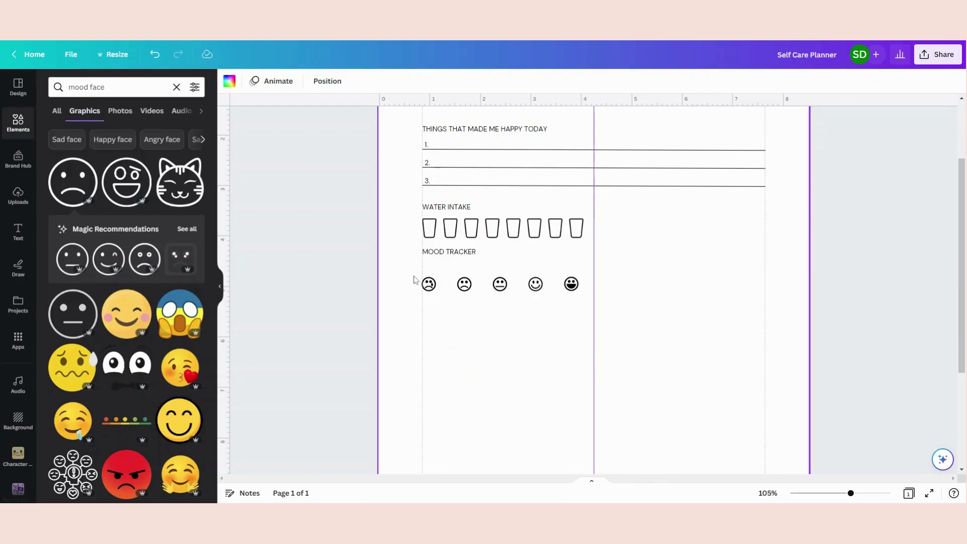
Step: Enlarge the five mood faces together and reposition them one by one in a row between the left margin and the page's centre line
left_click_drag(414, 280, 637, 271)
left_click(468, 289)
mouse_move(478, 282)
left_mouse_down()
mouse_move(457, 282)
mouse_move(470, 281)
left_mouse_up()
left_click(516, 282)
left_click_drag(576, 282, 511, 283)
left_click_drag(627, 281, 415, 267)
Step: Space the enlarged mood faces evenly and move the row up close beneath the "MOOD TRACKER" heading
left_click(427, 80)
left_click(70, 279)
left_click(455, 342)
left_click_drag(404, 302, 576, 274)
left_click(526, 348)
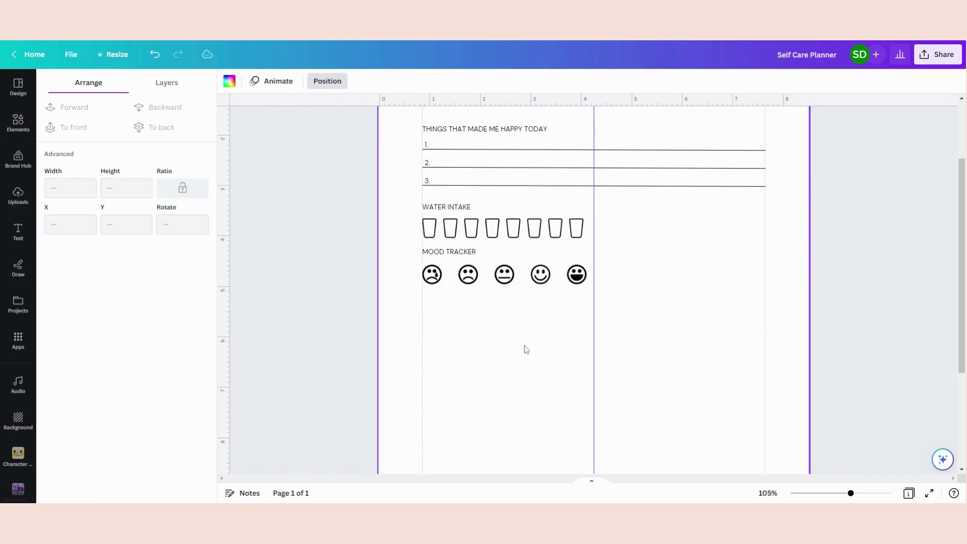
scroll(579, 355, "up", 2)
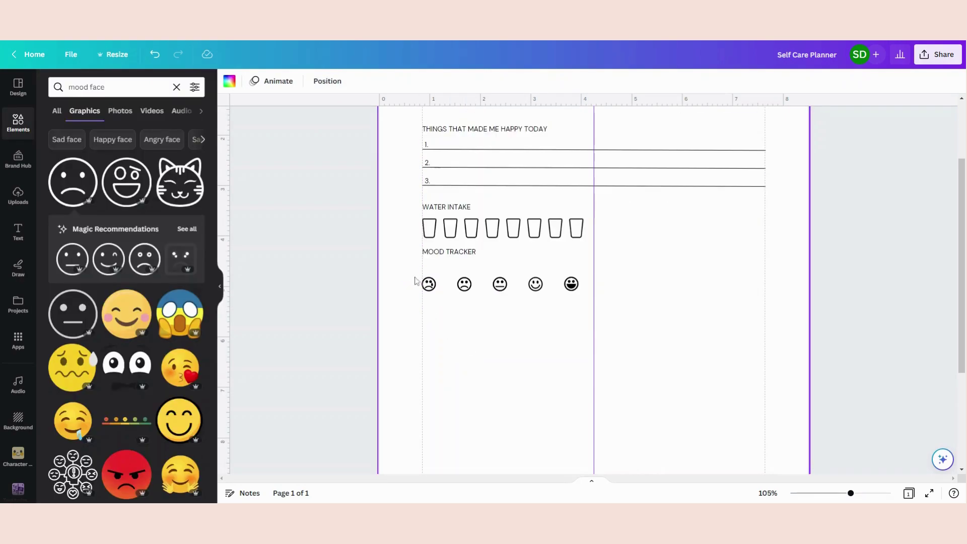
left_click_drag(416, 281, 582, 283)
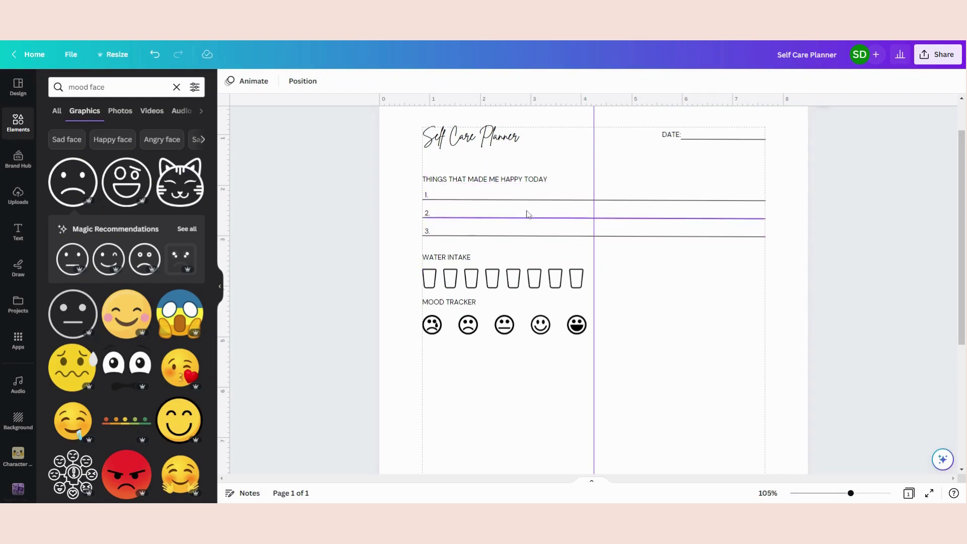
Step: Review the planner layout from the title down to the empty area beneath the mood tracker
scroll(672, 275, "down", 1)
scroll(662, 307, "up", 2)
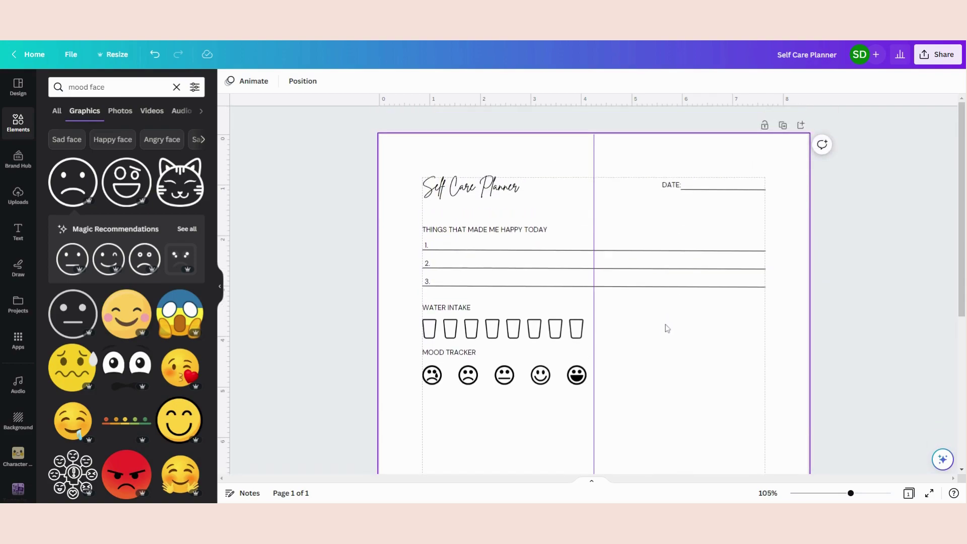
scroll(662, 336, "down", 1)
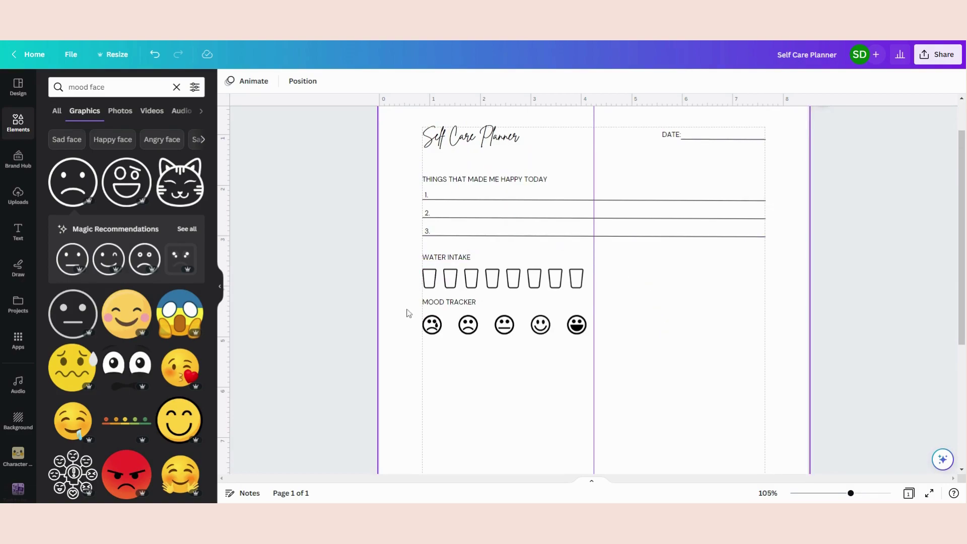
left_click(403, 283)
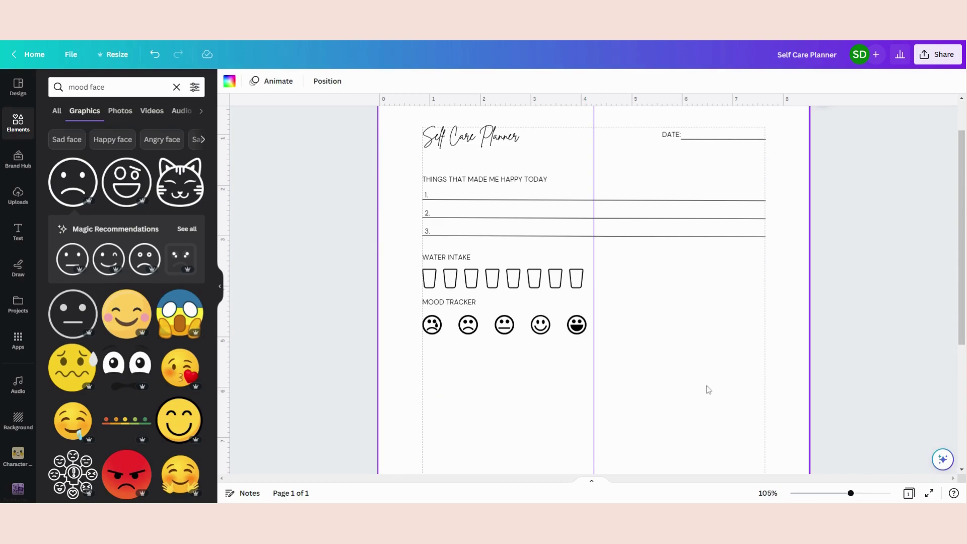
scroll(709, 389, "down", 2)
scroll(708, 392, "up", 2)
scroll(707, 376, "down", 2)
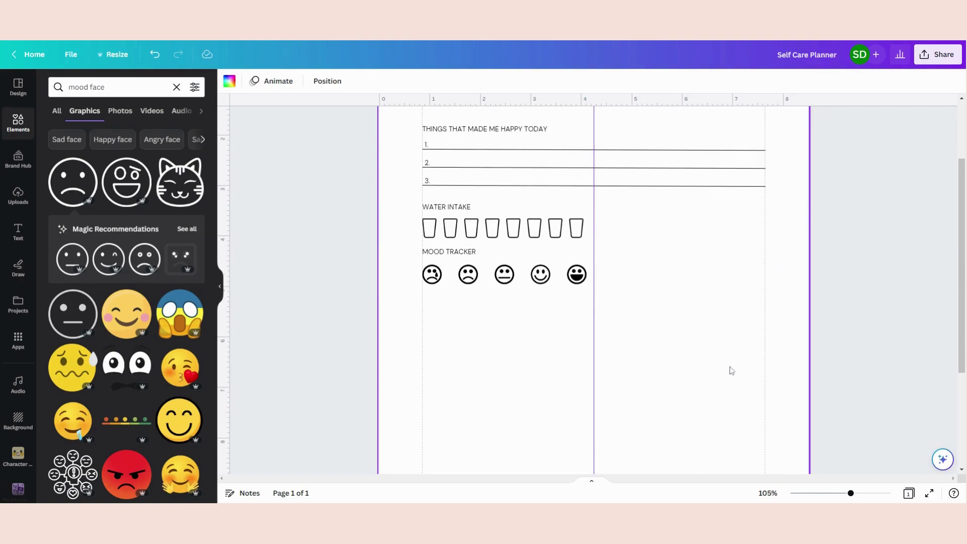
scroll(730, 370, "up", 4)
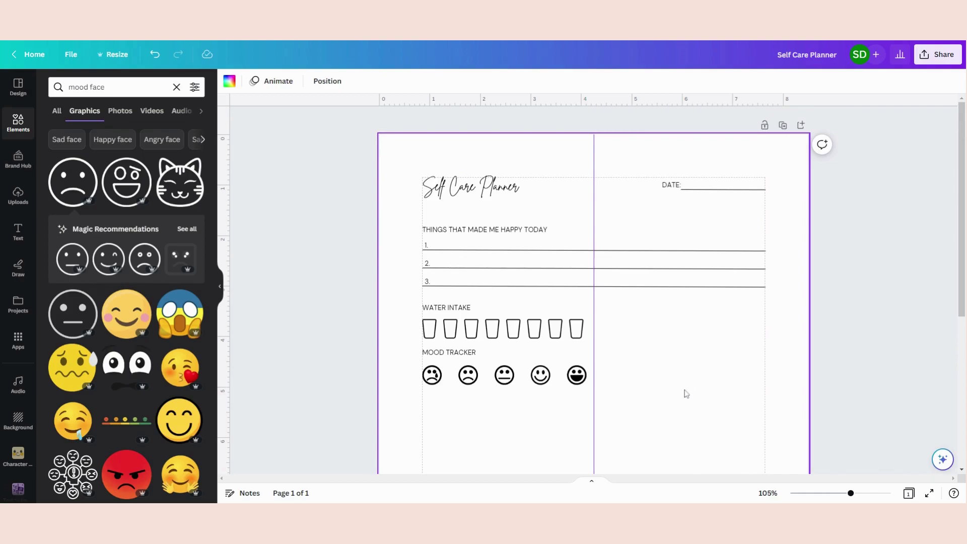
scroll(504, 302, "down", 2)
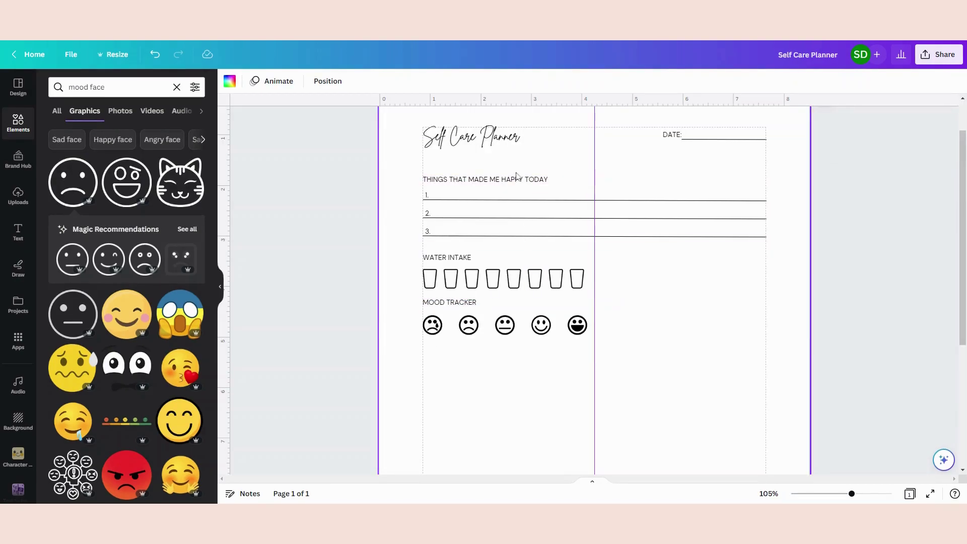
Step: Duplicate the "WATER INTAKE" heading level with it just right of the centre line, and change its text to "SELF CARE ACTIVITIES"
left_click(458, 258)
key("ctrl+d")
left_click_drag(457, 261, 647, 255)
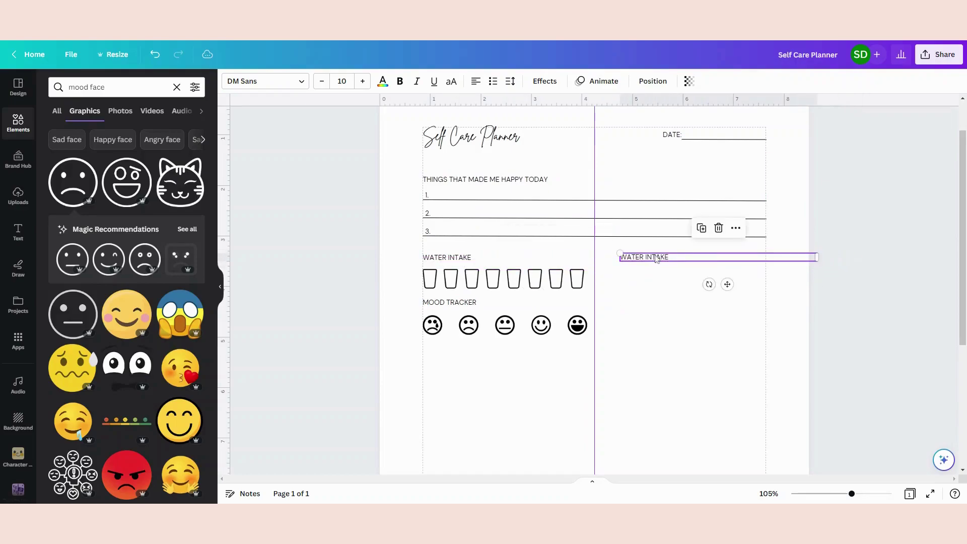
left_click_drag(821, 261, 677, 265)
double_click(642, 265)
type("SELF C")
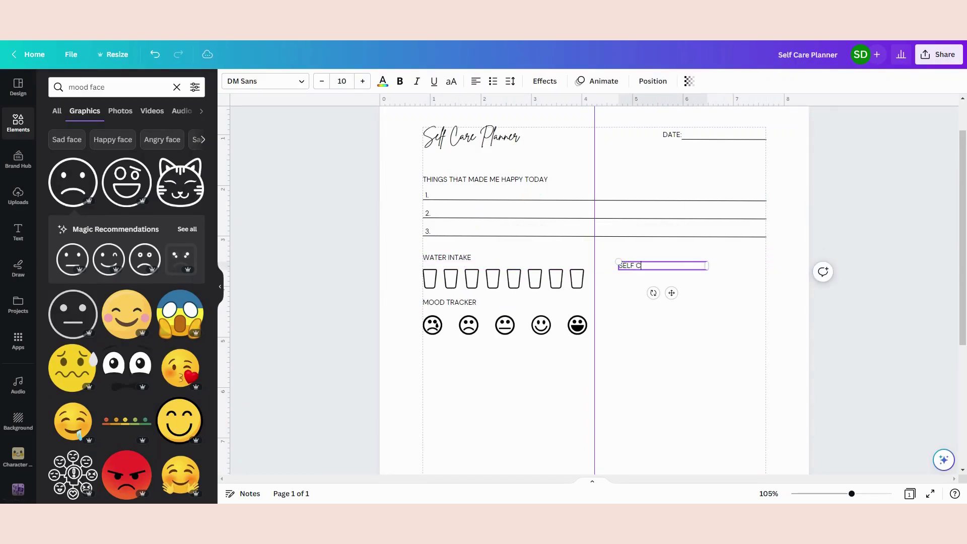
left_click_drag(694, 270, 675, 262)
left_click(707, 314)
Step: Copy a writing line beneath "SELF CARE ACTIVITIES", shorten it to the page's right half and duplicate it into six stacked lines
left_click(665, 202)
key("ctrl+d")
left_click_drag(744, 206, 729, 360)
left_click_drag(423, 361, 647, 337)
key("ctrl+d")
key("ctrl+d")
key("ctrl+d")
Step: Delete the second self care line and space the remaining five lines evenly in the vertical direction
left_click_drag(780, 358, 598, 267)
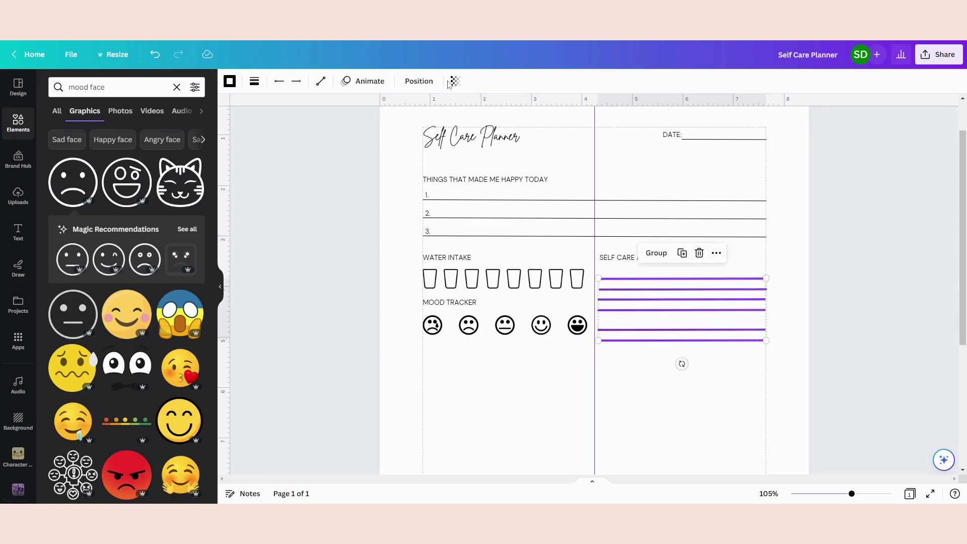
left_click(419, 81)
left_click(796, 354)
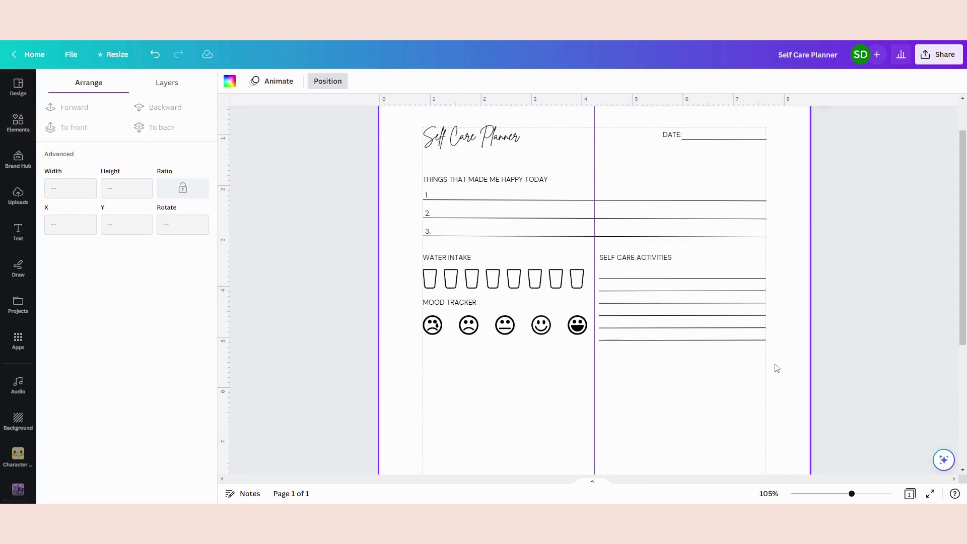
left_click(747, 292)
key("Delete")
left_click_drag(751, 356, 614, 269)
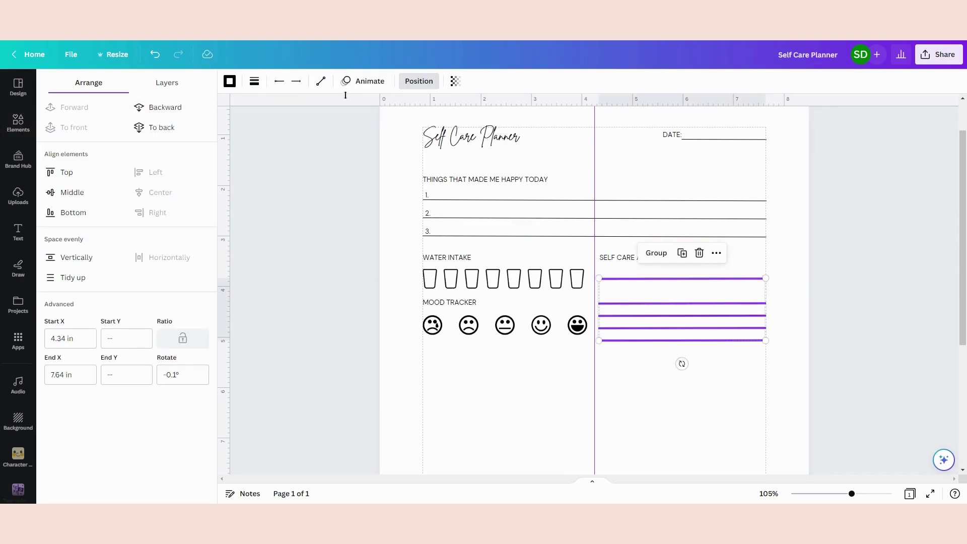
left_click(75, 257)
left_click(863, 319)
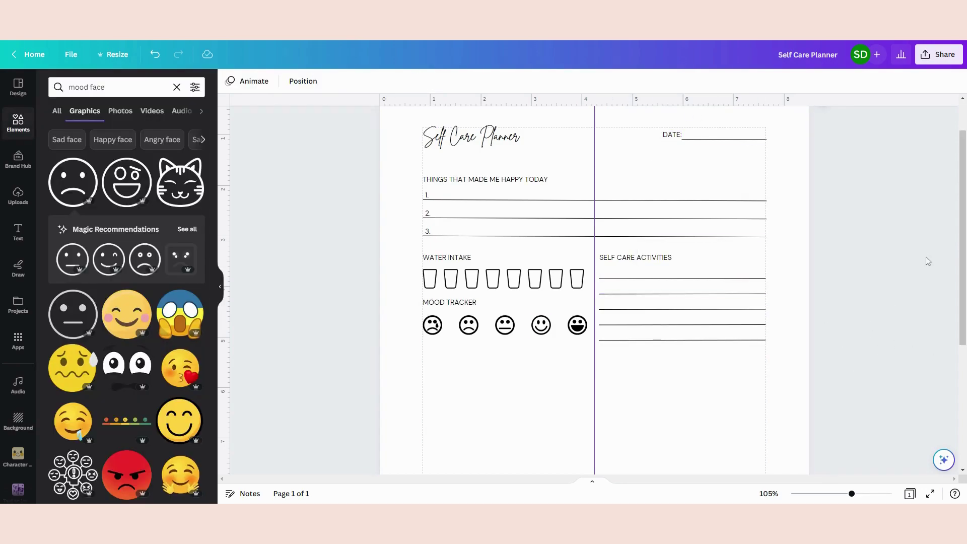
Step: Add a small square shape with a solid black border of weight 1 and no fill colour
left_click(177, 87)
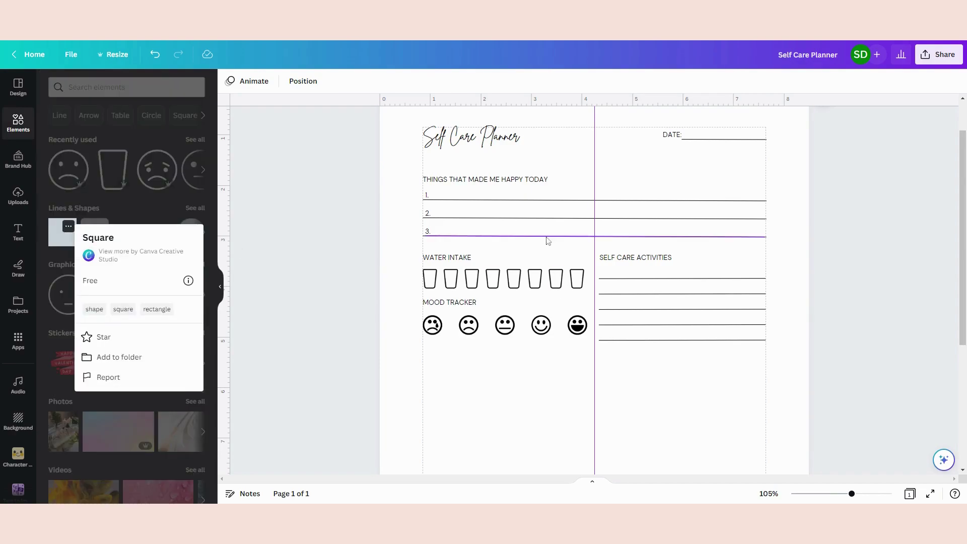
left_click(62, 231)
left_click_drag(662, 294, 543, 416)
left_click_drag(544, 448, 635, 397)
left_click(283, 81)
left_click(59, 142)
left_click(301, 81)
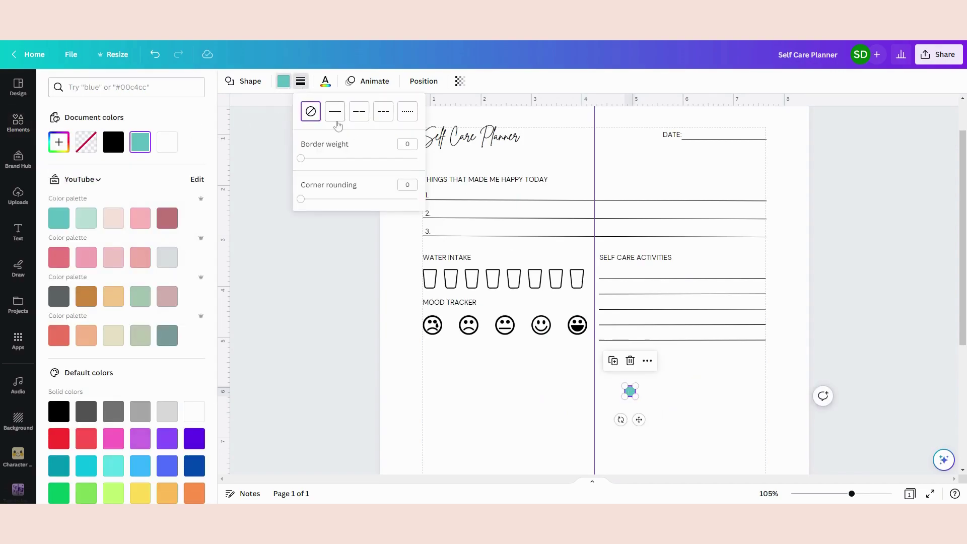
left_click(335, 112)
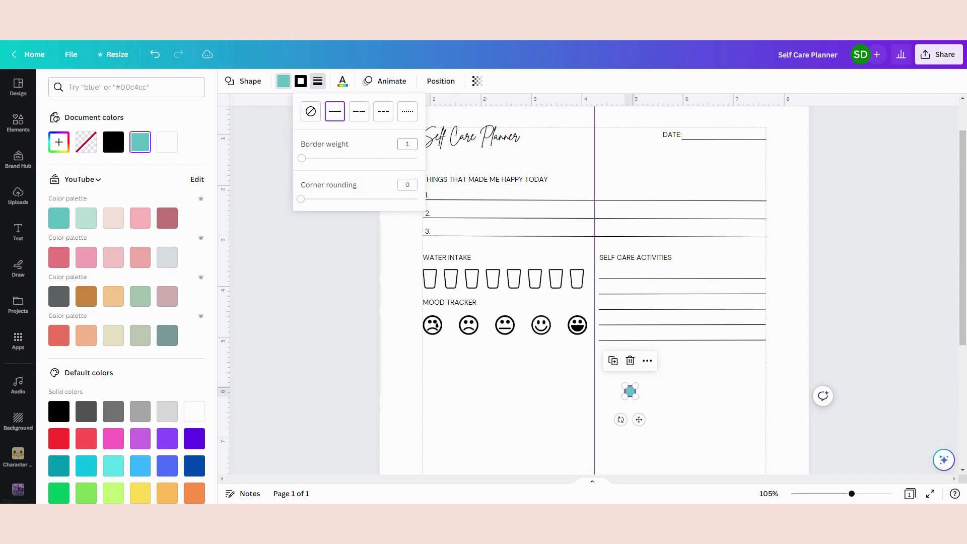
left_click(284, 81)
left_click(283, 81)
left_click(87, 142)
left_click(694, 378)
Step: Place the square just above the left end of the first self care line, sized to about 0.2 in
left_click_drag(631, 397, 606, 277)
left_click(656, 287)
left_click(608, 270)
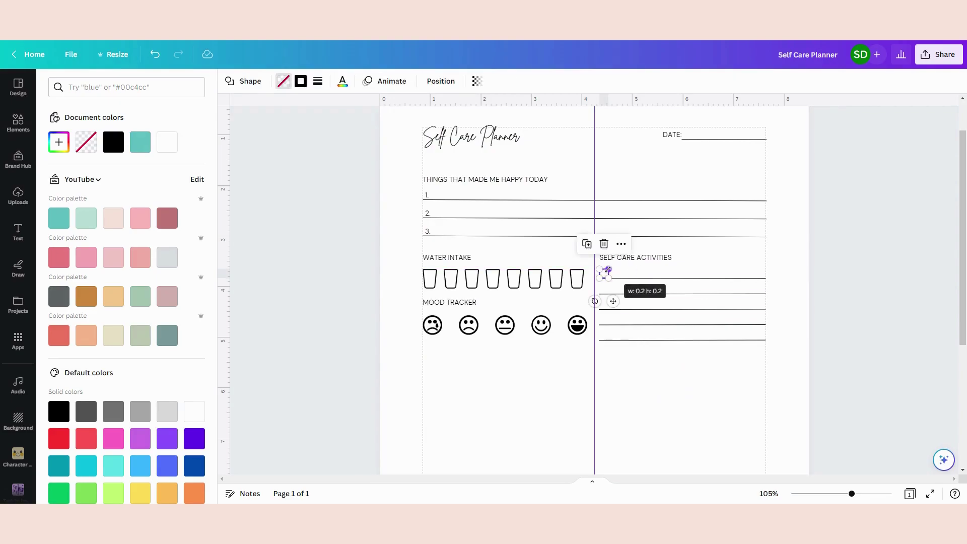
left_click(644, 284)
scroll(594, 293, "up", 5)
scroll(649, 341, "up", 2)
left_click(609, 364)
scroll(612, 362, "down", 1)
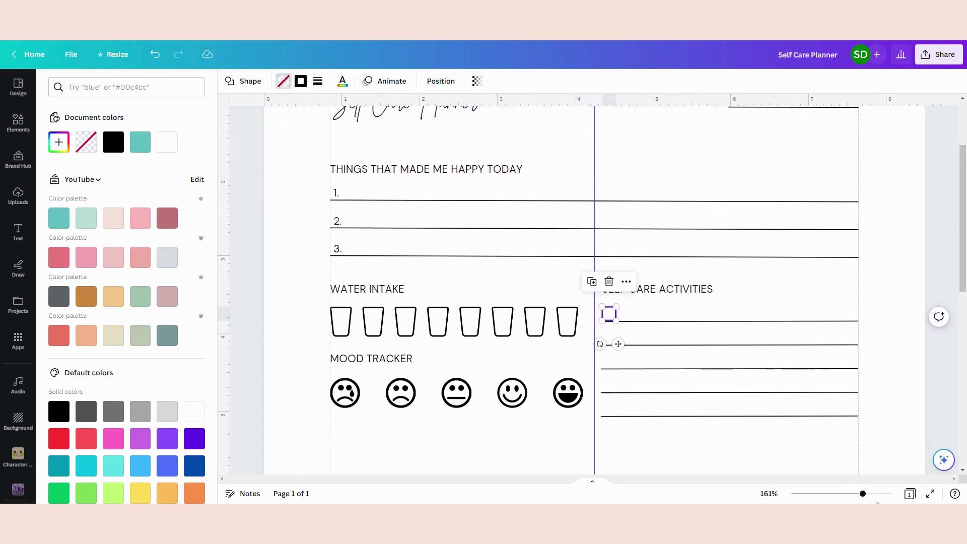
scroll(669, 364, "up", 5)
left_click_drag(616, 332, 616, 330)
scroll(676, 334, "down", 4)
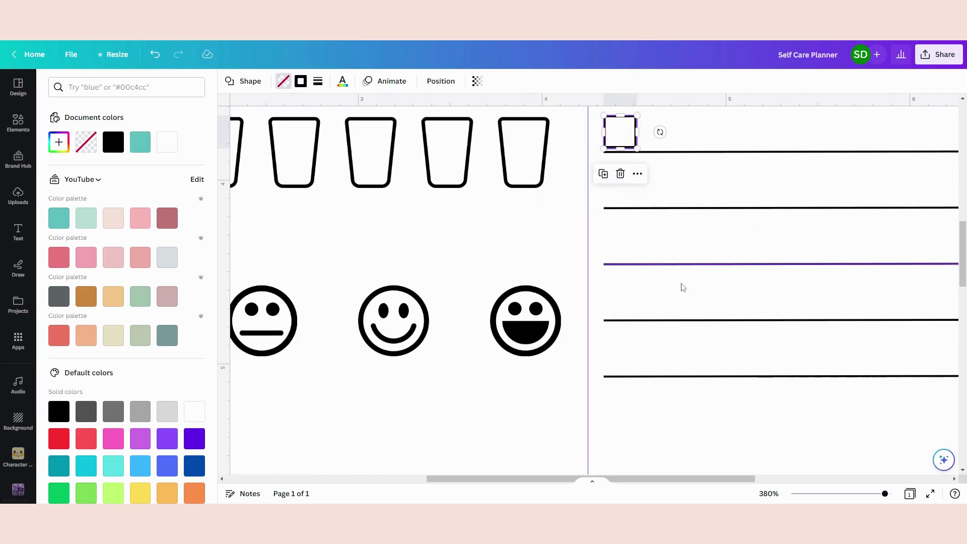
Step: Duplicate the checkbox square down the column so that each of the five self care lines has one at its left end
key("ctrl+d")
left_click_drag(640, 160, 608, 353)
left_click(621, 131)
key("ctrl+d")
left_click_drag(648, 162, 620, 284)
left_click(620, 132, "shift")
key("ctrl+d")
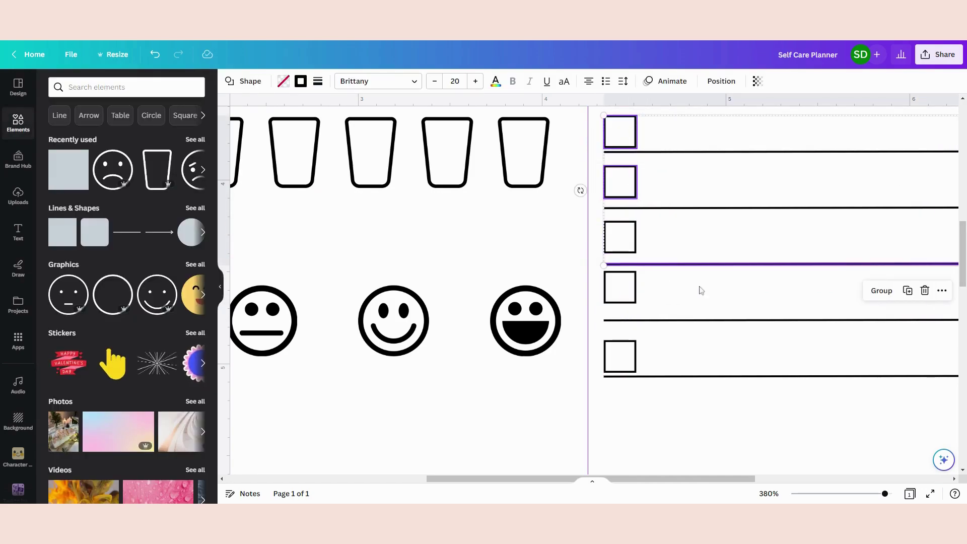
Step: Tidy up the five checkbox squares so they are evenly spaced above their lines
left_click(620, 132)
left_click(615, 194, "shift")
left_click(619, 236, "shift")
left_click(619, 287, "shift")
left_click(620, 354, "shift")
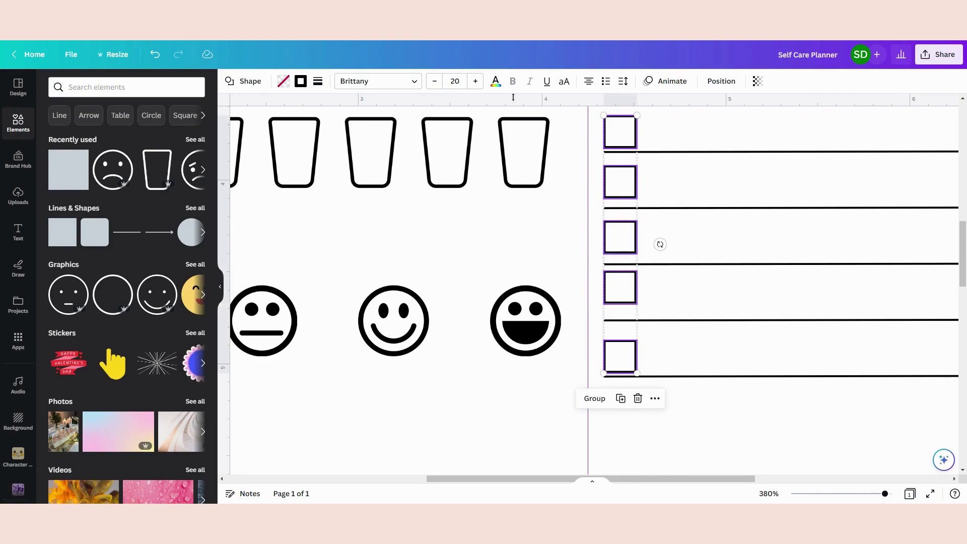
left_click(721, 82)
left_click(84, 277)
scroll(766, 407, "down", 5)
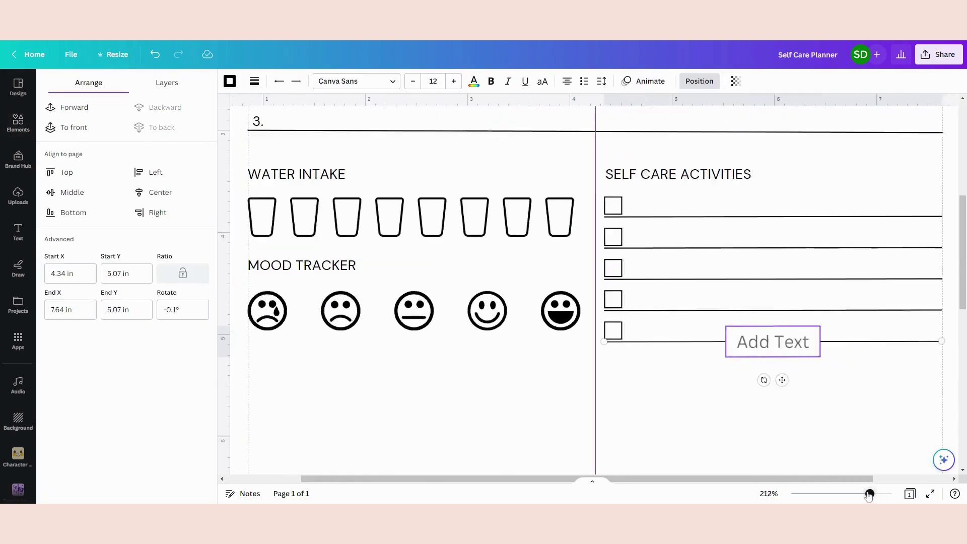
left_click(755, 341)
scroll(745, 400, "up", 1)
scroll(749, 407, "down", 1)
Step: Duplicate a section heading below the mood faces, flush with the left margin, and change its text to "DAILY NUTRITION"
left_click(431, 212)
key("ctrl+d")
scroll(426, 141, "down", 2)
left_click_drag(425, 125, 413, 264)
double_click(413, 264)
type("daily")
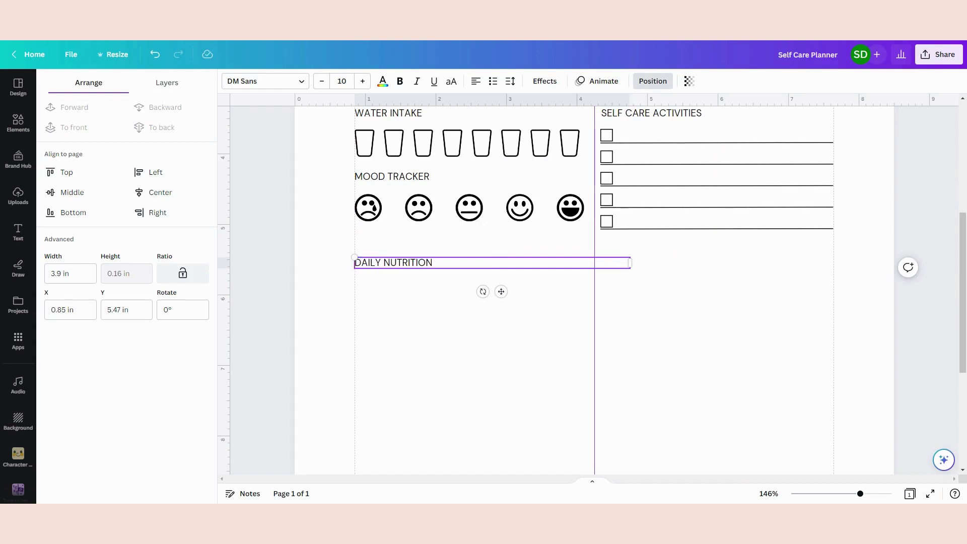
Step: Copy the three numbered writing lines beneath the "DAILY NUTRITION" heading and add a fourth numbered line below them
scroll(453, 317, "up", 5)
left_click_drag(345, 274, 445, 346)
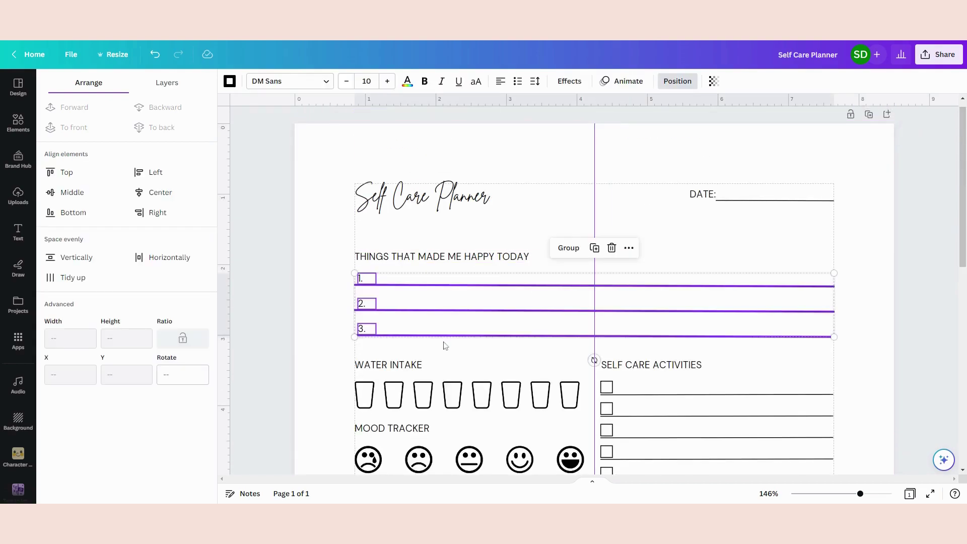
scroll(445, 346, "down", 4)
key("ctrl+d")
left_click_drag(435, 138, 364, 303)
scroll(401, 361, "down", 2)
key("ctrl+d")
Step: Delete the number labels from the four lines beneath "DAILY NUTRITION"
left_click(362, 232)
key("Delete")
left_click(360, 256)
key("Delete")
left_click(361, 281)
key("Delete")
left_click(361, 304)
key("Delete")
Step: Space the four daily nutrition lines evenly in the vertical direction
left_click_drag(399, 335, 342, 220)
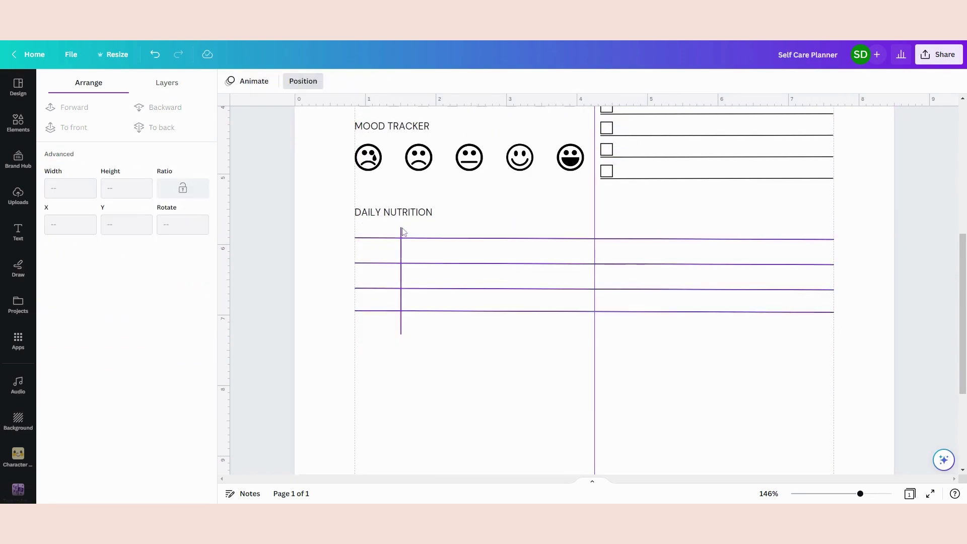
left_click(421, 318)
left_click_drag(421, 319, 390, 237)
left_click(420, 314)
left_click(469, 348)
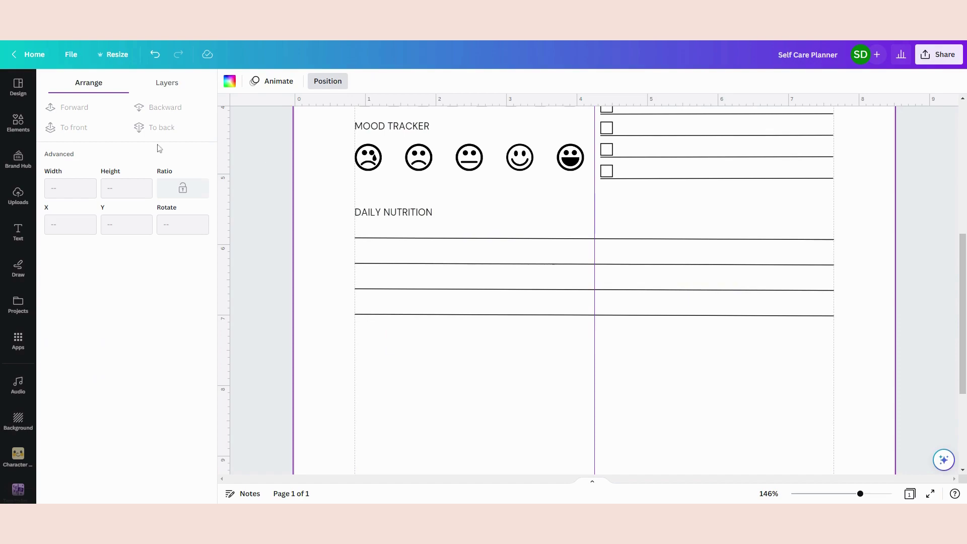
Step: Duplicate the "DAILY NUTRITION" heading onto the first nutrition line and change the copy's text to "BREAKFAST"
scroll(378, 218, "up", 4)
scroll(383, 227, "down", 2)
left_click(405, 316)
key("ctrl+d")
scroll(440, 329, "down", 2)
left_click_drag(410, 221, 398, 230)
double_click(398, 230)
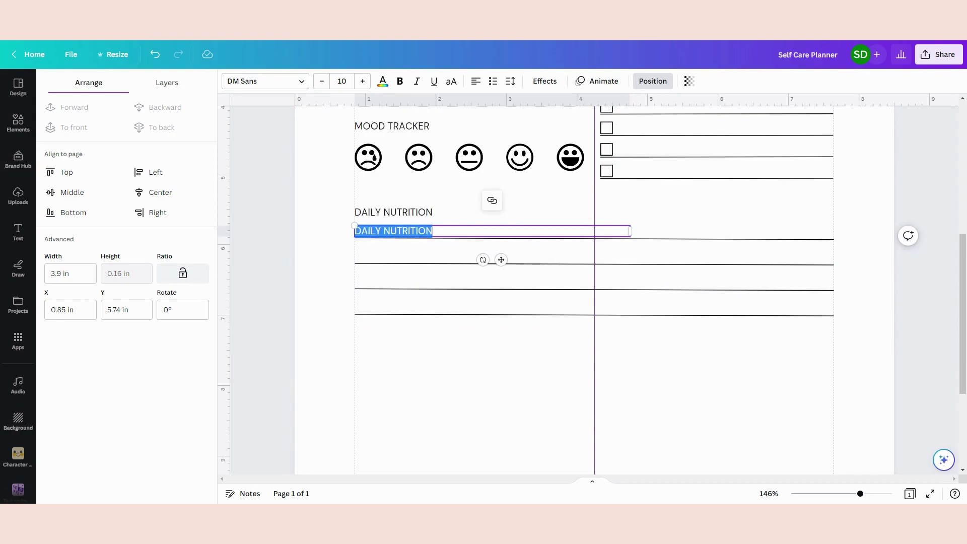
type("breakfast")
Step: Duplicate the "BREAKFAST" label onto the fourth nutrition line and change its text to "SNACKS:"
left_click_drag(382, 230, 397, 306)
key("ctrl+d")
double_click(398, 307)
type("s")
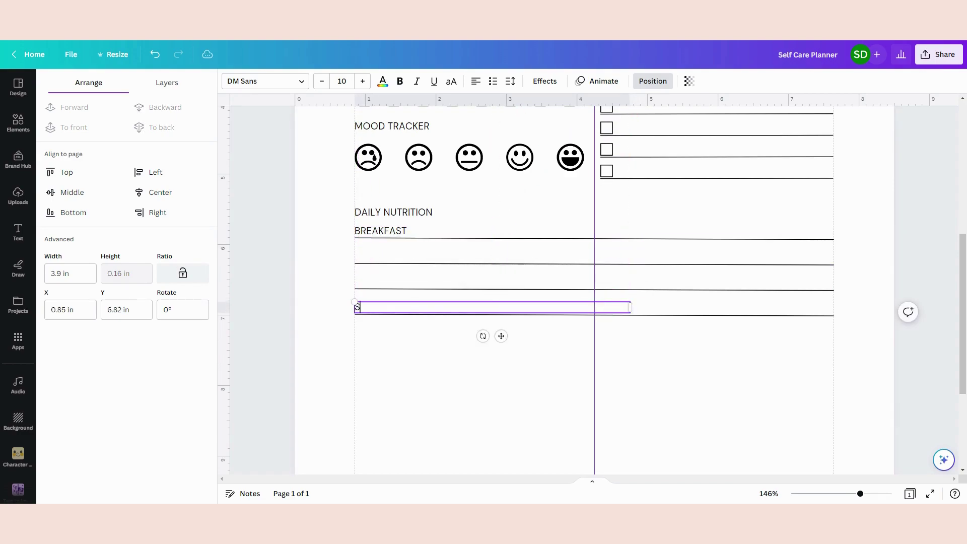
type("NACKS:")
Step: Add a colon to the "BREAKFAST" label and duplicate it onto the second and third nutrition lines
left_click(393, 230)
type(":")
key("Escape")
key("ctrl+d")
left_click_drag(405, 242, 396, 280)
key("ctrl+d")
Step: Space the four meal labels evenly along the nutrition lines
left_click(383, 231)
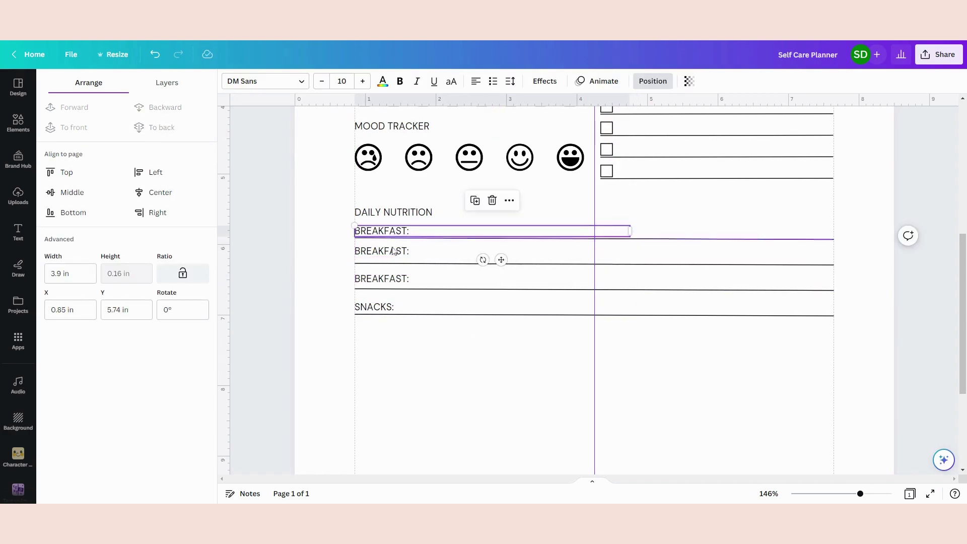
left_click(383, 251, "shift")
left_click(382, 278, "shift")
left_click(380, 307, "shift")
left_click(69, 278)
Step: Change the second meal label to "LUNCH:" and the third to "DINNER:"
double_click(377, 256)
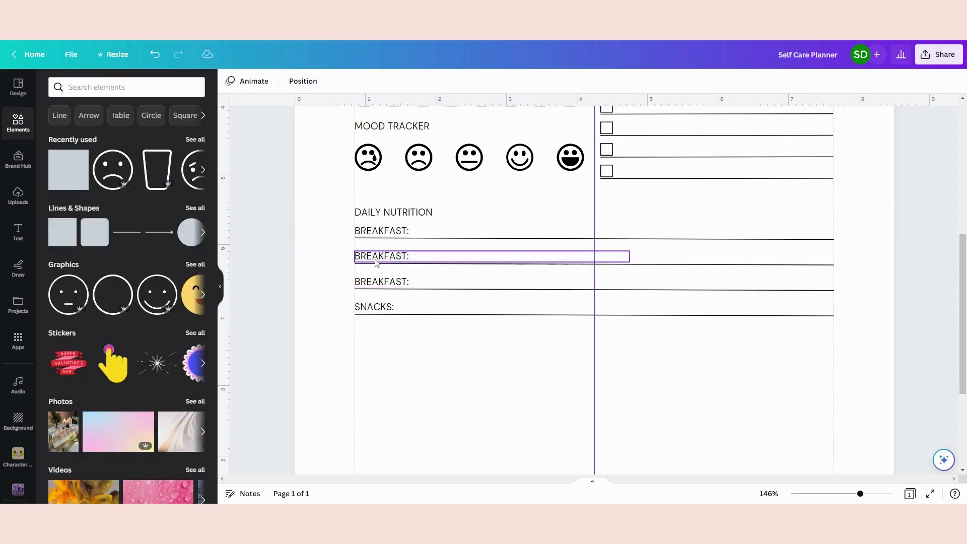
type("LUNCH:")
double_click(381, 281)
type("D")
left_click(334, 333)
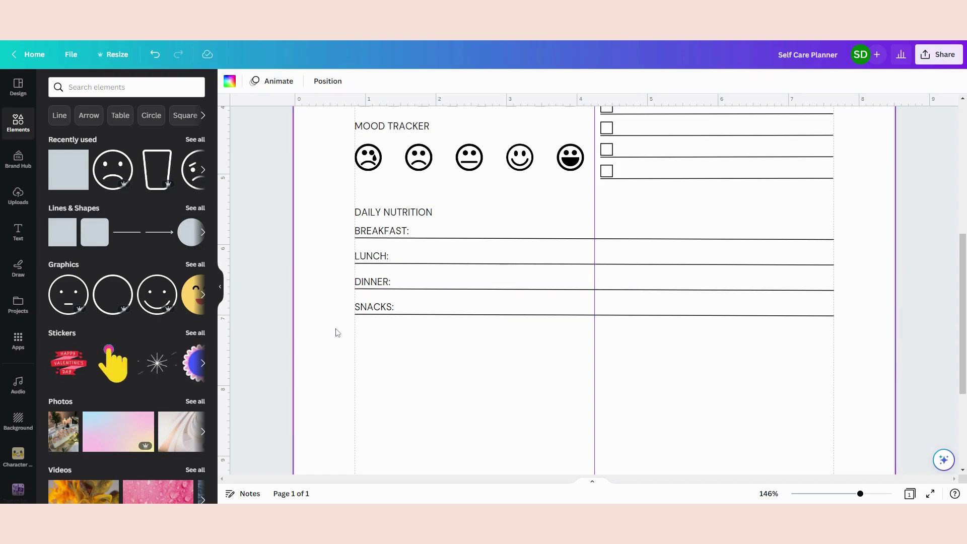
Step: Copy the "SELF CARE ACTIVITIES" heading with its five checkboxes and lines, and place the copy at the left margin below the nutrition section
scroll(504, 181, "down", 1)
scroll(596, 247, "up", 4)
scroll(630, 202, "down", 1)
mouse_move(612, 161)
left_mouse_down()
mouse_move(658, 307)
mouse_move(719, 308)
mouse_move(613, 164)
left_mouse_up()
left_click(676, 137)
left_click(672, 164)
left_click(606, 186, "shift")
left_click(606, 208, "shift")
left_click(606, 229, "shift")
left_click(607, 250, "shift")
left_click(606, 272, "shift")
left_click(740, 279, "shift")
left_click(755, 258, "shift")
left_click(761, 236, "shift")
left_click(765, 215, "shift")
left_click(771, 193, "shift")
scroll(753, 210, "up", 1)
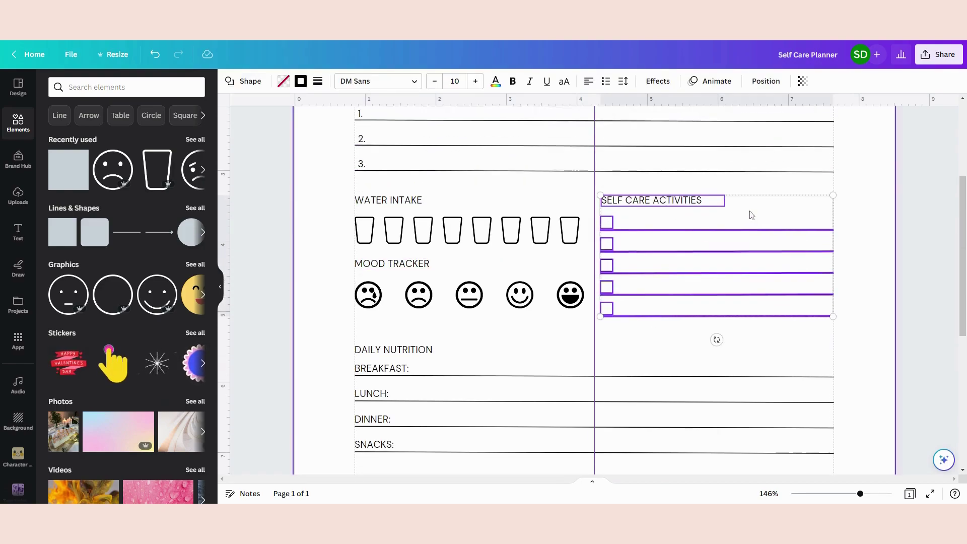
key("ctrl+x")
scroll(518, 266, "down", 5)
key("ctrl+v")
left_click_drag(512, 331, 390, 356)
Step: Change the copied checklist's heading to "HABITS TO START"
left_click(380, 286)
double_click(405, 249)
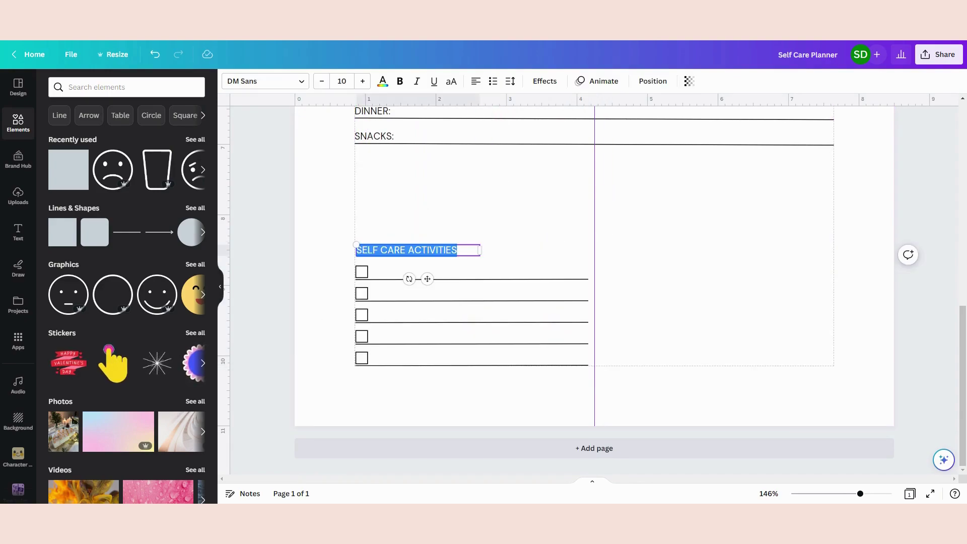
type("HABBITS TO START")
Step: Duplicate the "HABITS TO START" checklist into the right column and change the copy's heading to "HABITS TO STOP"
left_click_drag(357, 234, 512, 409)
key("ctrl+d")
left_click_drag(483, 272, 713, 250)
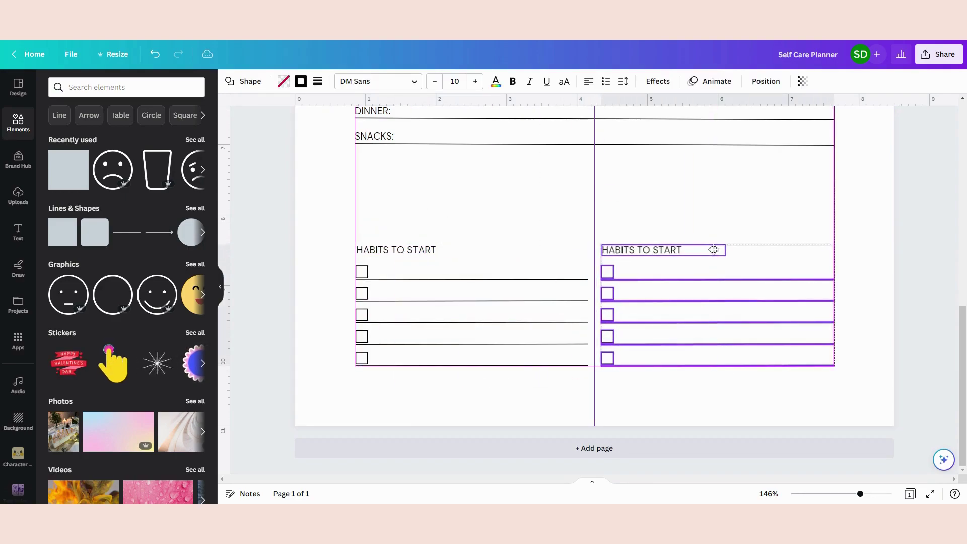
double_click(680, 250)
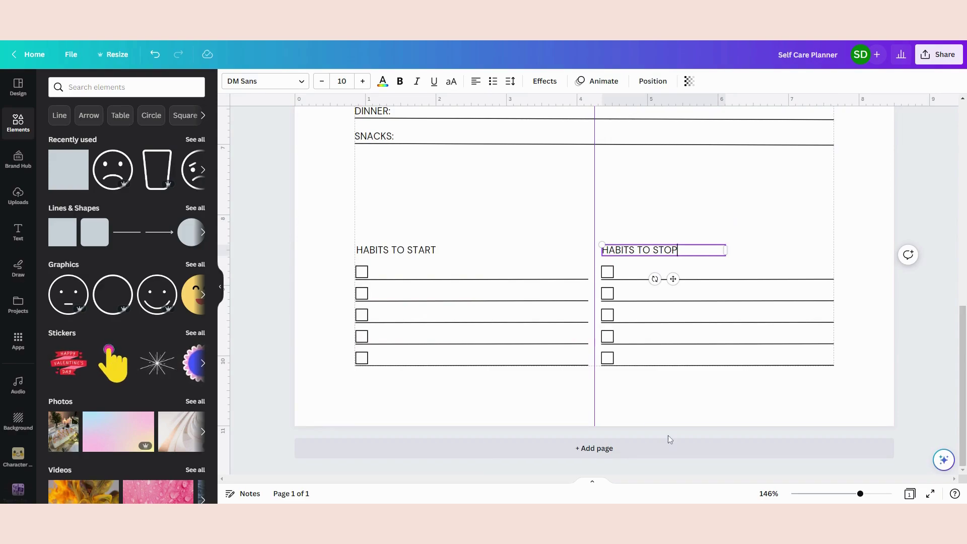
left_click(857, 371)
Step: Review the whole planner layout from the title down to the "TODAYS REFLECTION" lines
scroll(863, 384, "up", 9)
scroll(862, 384, "up", 1)
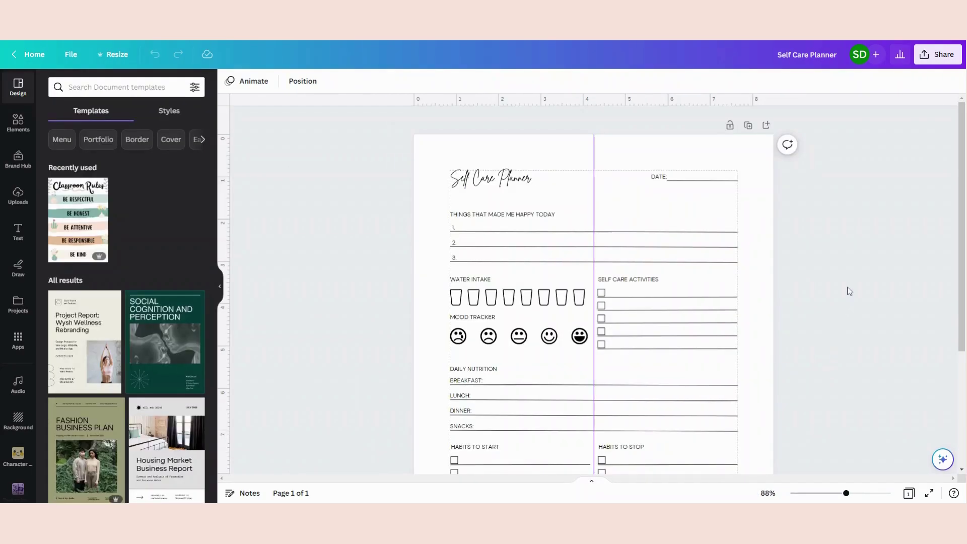
scroll(833, 171, "down", 3)
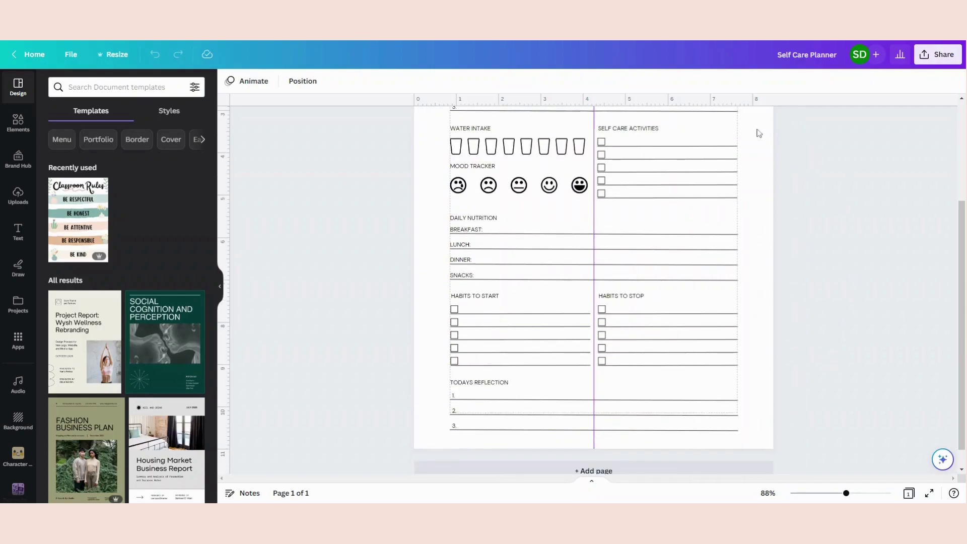
scroll(515, 426, "up", 2)
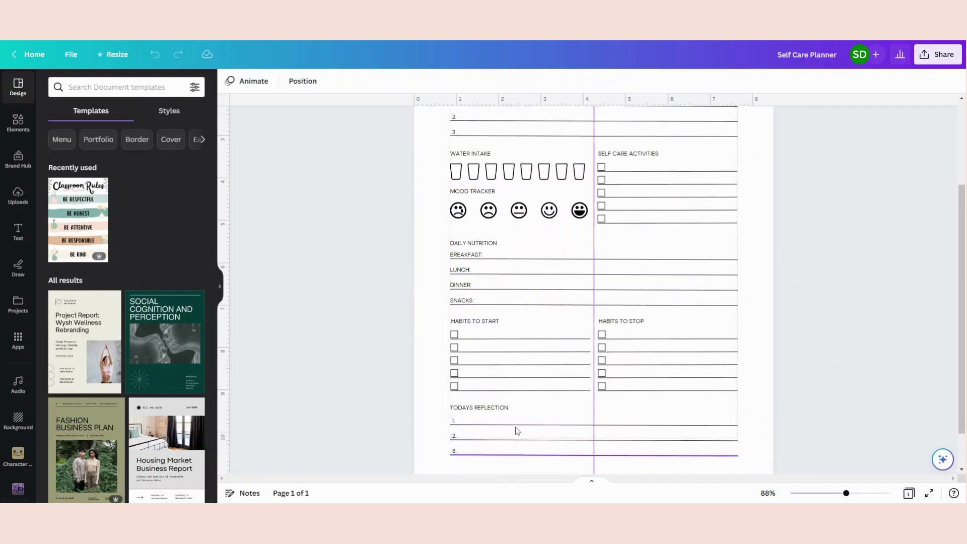
scroll(840, 294, "down", 1)
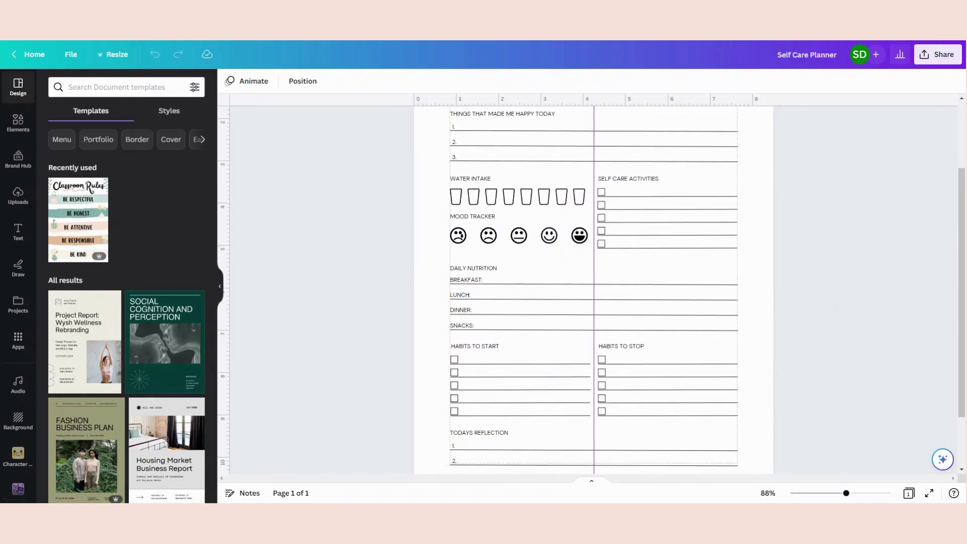
scroll(857, 405, "down", 1)
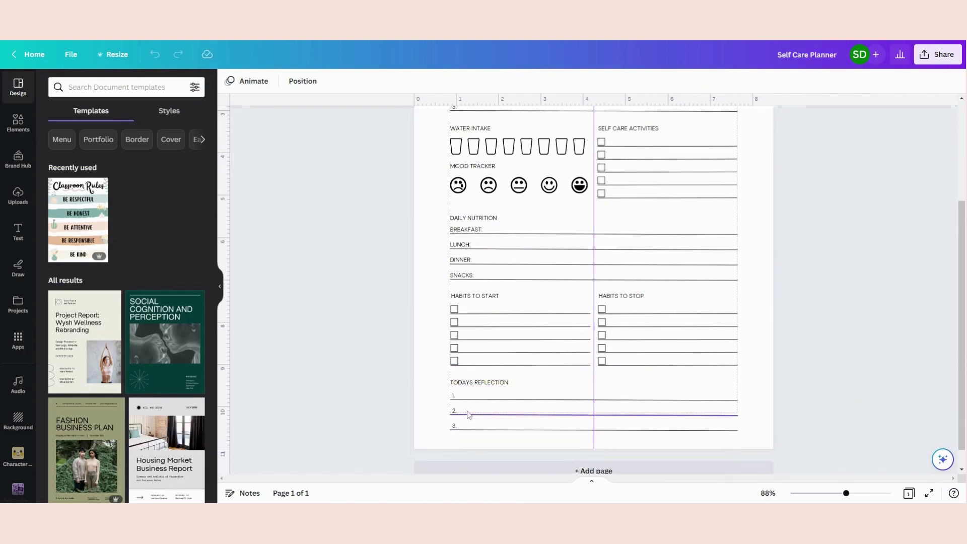
scroll(485, 319, "up", 3)
left_click(548, 334)
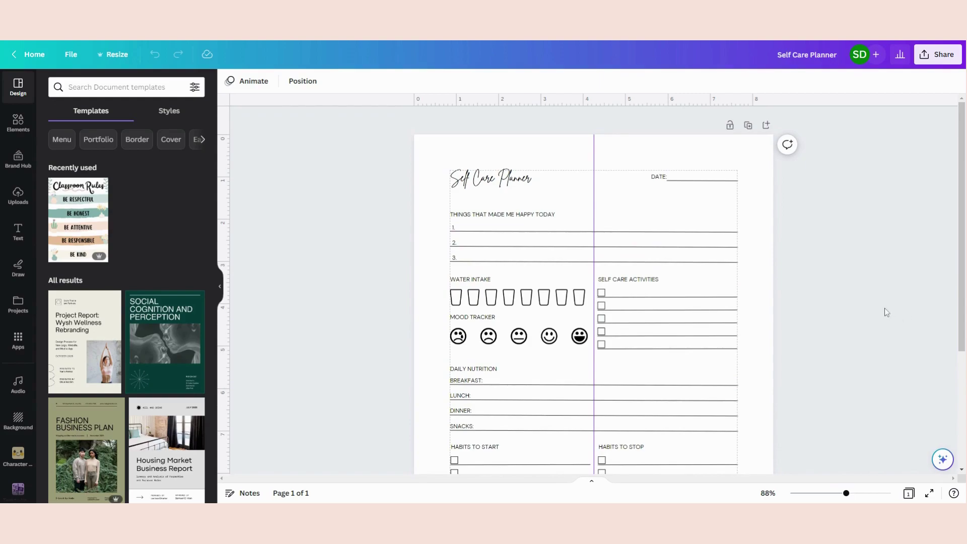
scroll(884, 307, "down", 1)
scroll(856, 252, "up", 1)
Step: Remove the vertical centre guide and centre the "Self Care Planner" title with the date line beneath it at the head of the page
left_click_drag(592, 147, 224, 147)
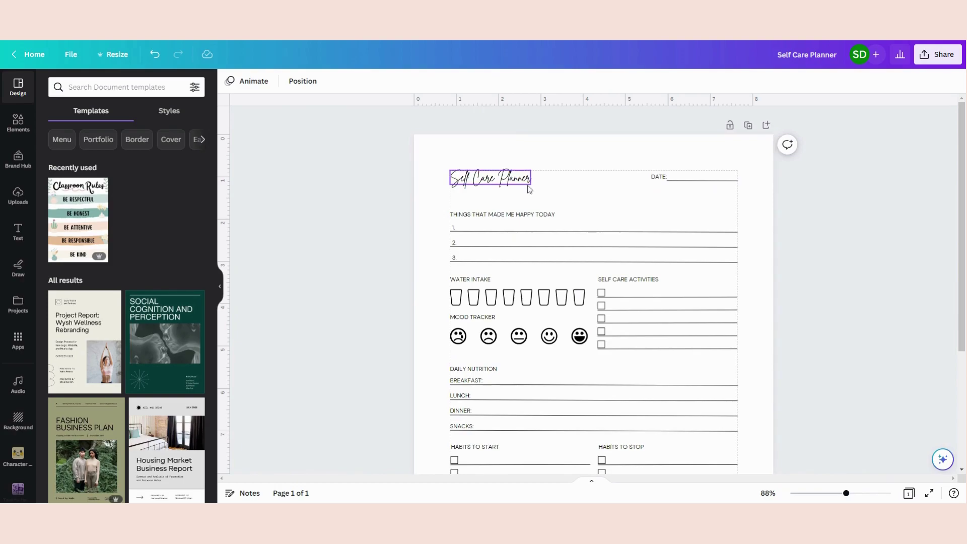
left_click(488, 185)
left_click_drag(496, 182, 649, 142)
left_click(663, 197)
left_click(630, 157)
left_click_drag(620, 157, 602, 180)
left_click(710, 196)
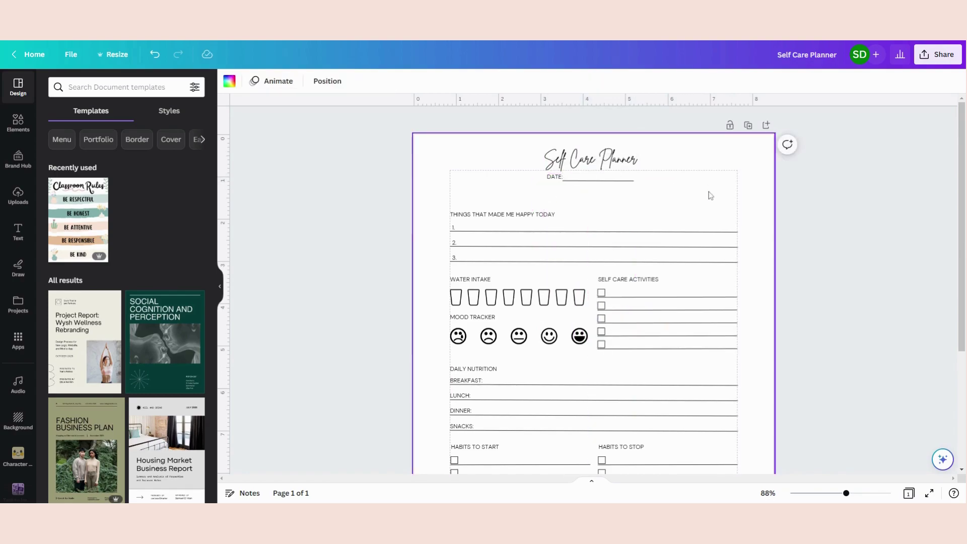
Step: Group the "THINGS THAT MADE ME HAPPY TODAY" heading with its three numbered lines
scroll(722, 190, "down", 1)
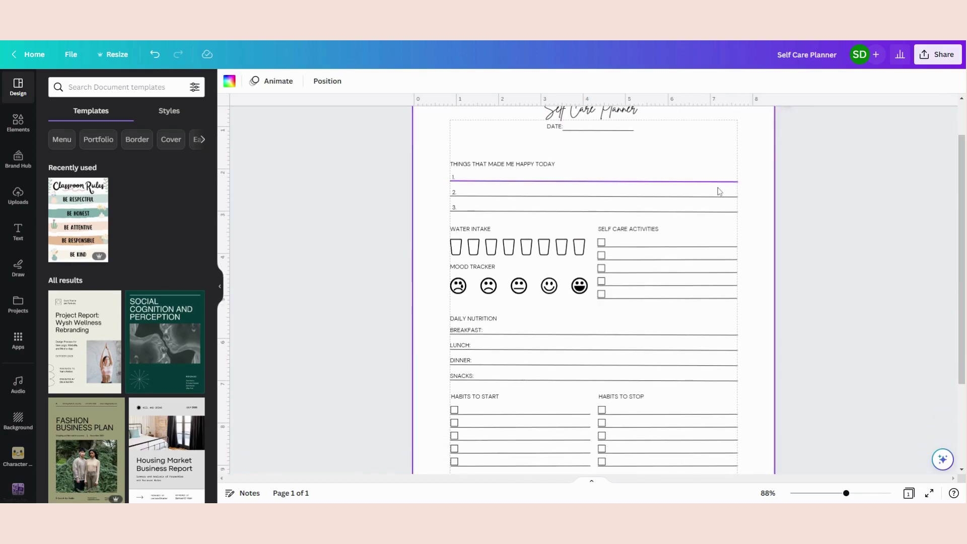
scroll(628, 265, "down", 1)
scroll(444, 175, "up", 2)
left_click_drag(427, 197, 755, 277)
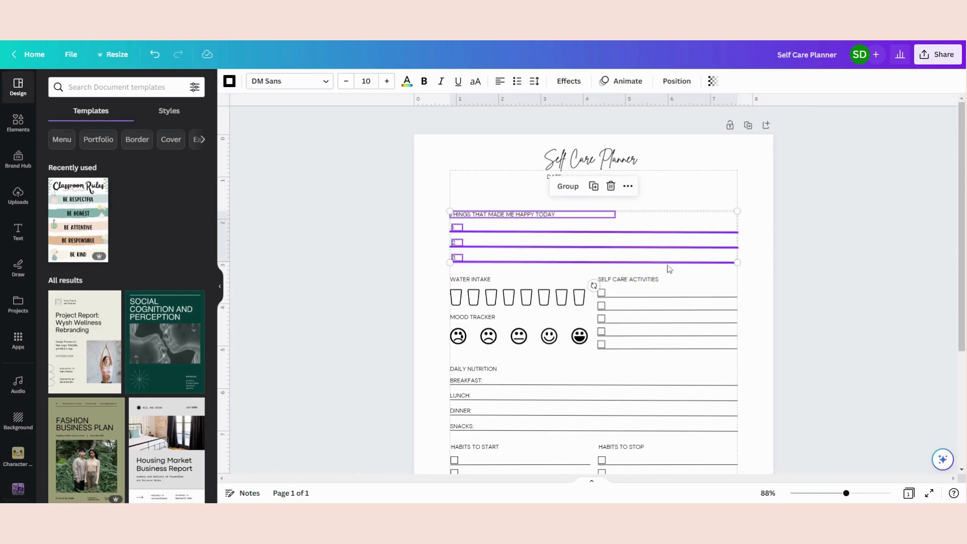
left_click(566, 186)
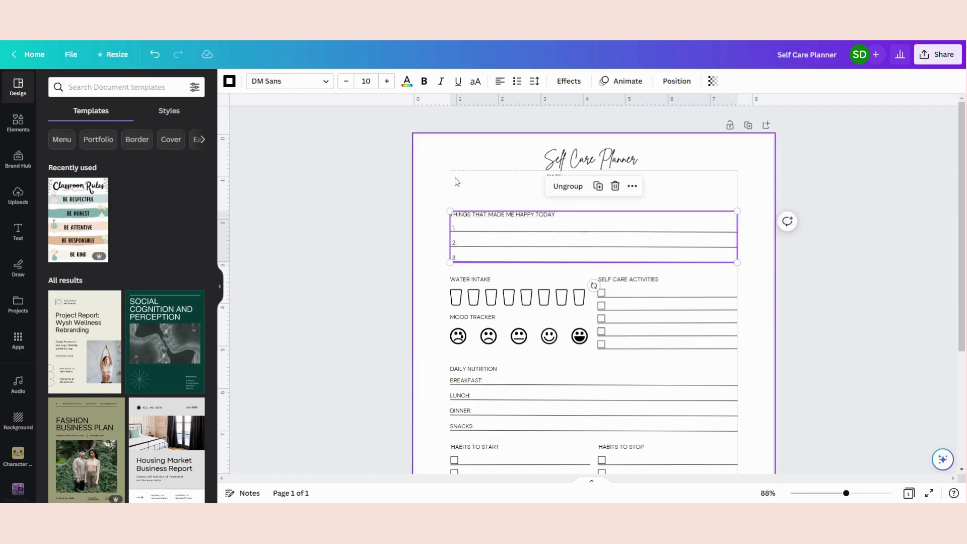
left_click(527, 247)
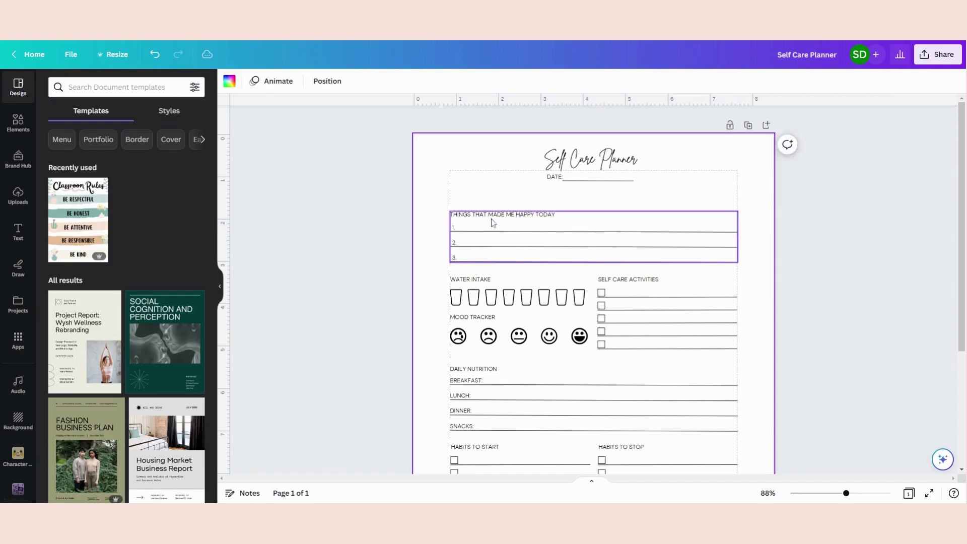
Step: Move the happy-list group up closer to the date line, keeping it aligned with the page margins
left_click_drag(496, 239, 495, 220)
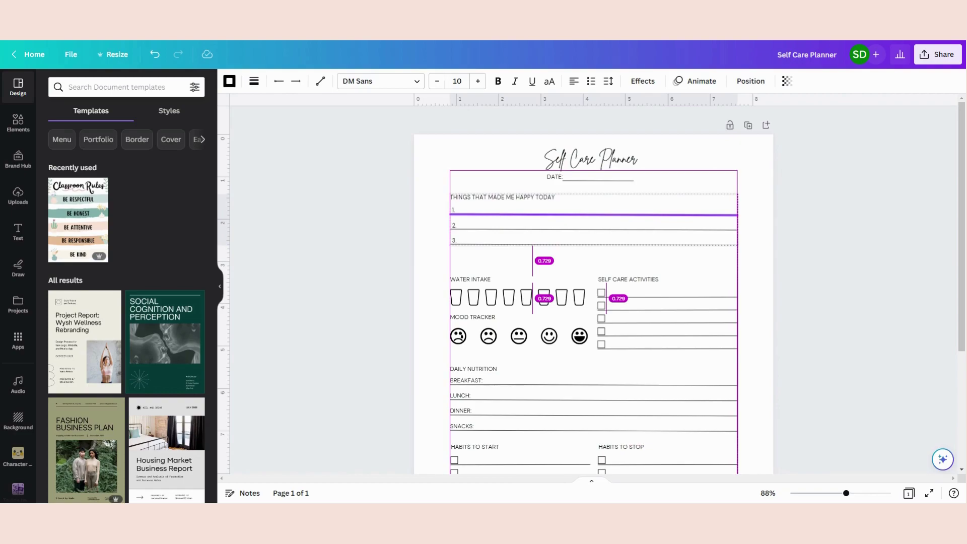
left_click_drag(495, 220, 496, 220)
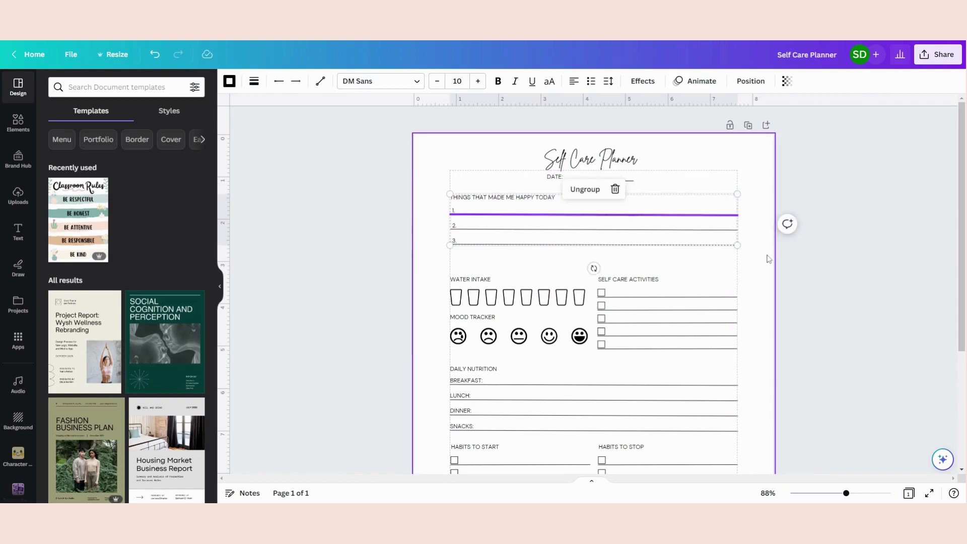
left_click_drag(577, 212, 574, 207)
left_click(787, 222)
Step: Move the row of five mood faces slightly down, away from the "MOOD TRACKER" heading
scroll(760, 271, "down", 2)
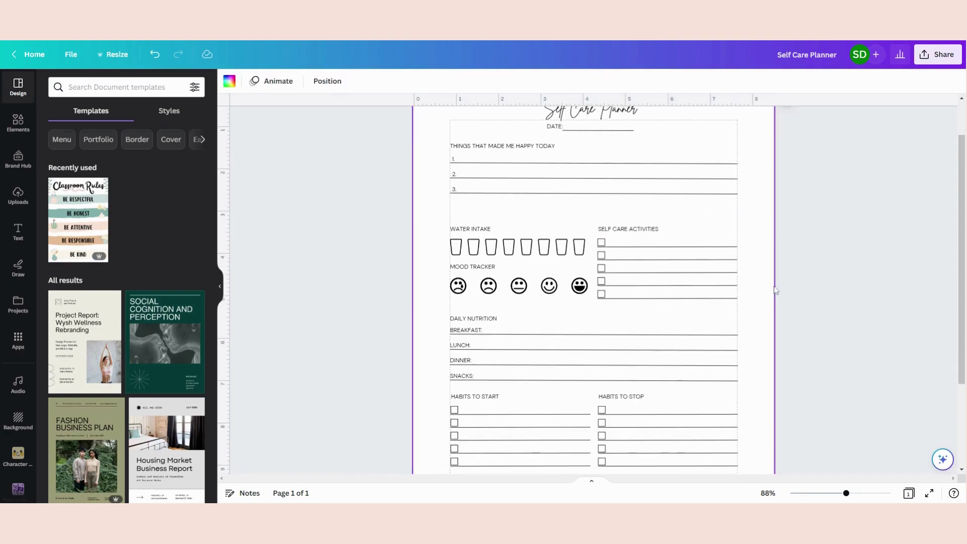
scroll(769, 272, "down", 2)
left_click_drag(584, 250, 448, 241)
left_click_drag(581, 245, 578, 244)
left_click(433, 219)
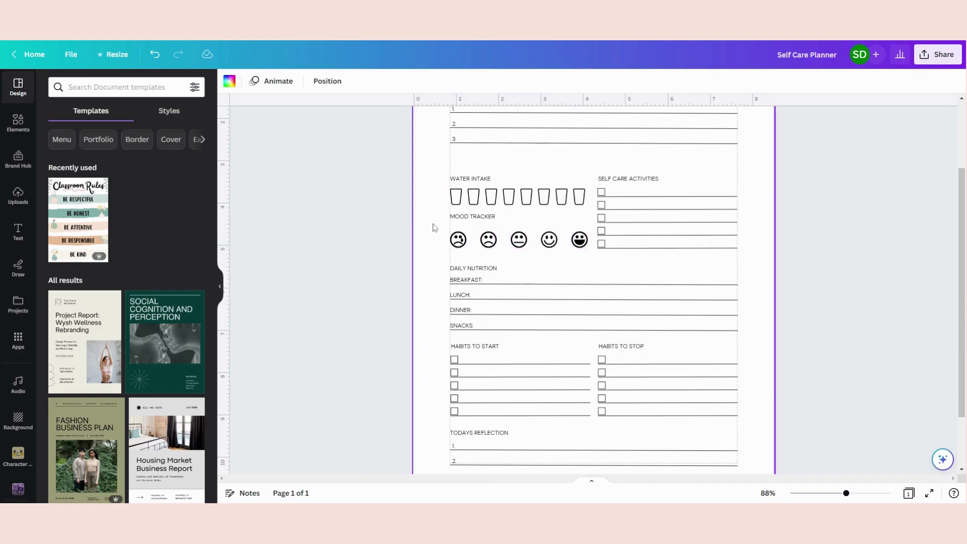
Step: Group the water intake, mood tracker and self care activities sections together
scroll(436, 222, "up", 2)
left_click_drag(439, 228, 747, 315)
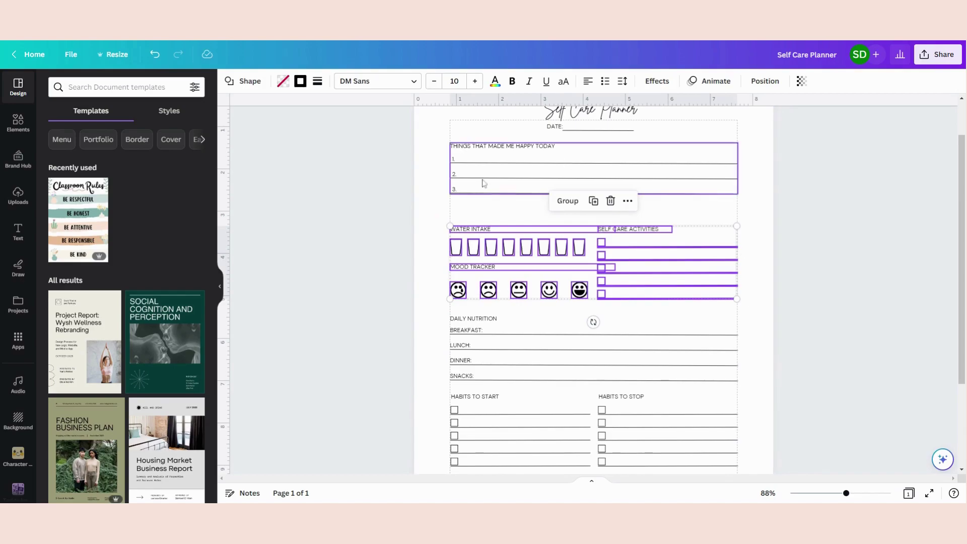
left_click(565, 201)
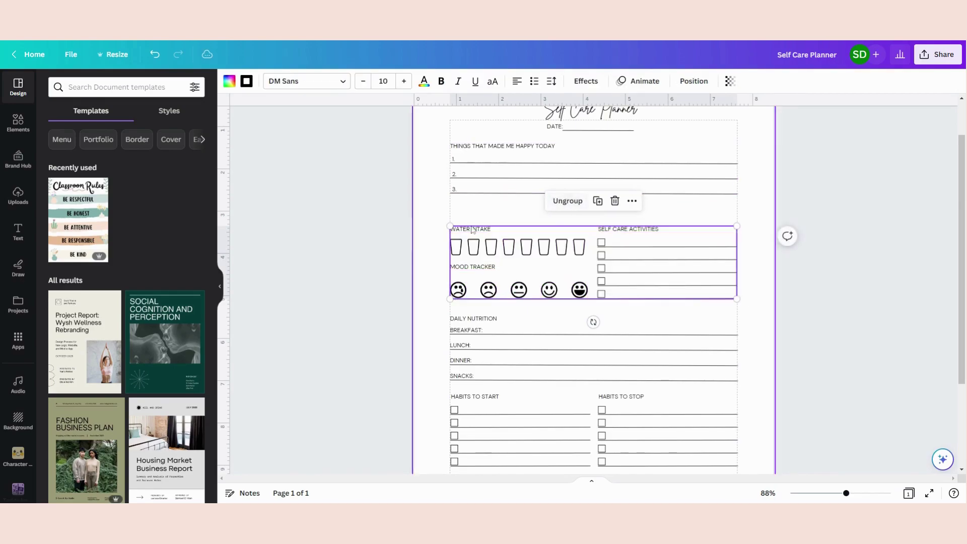
left_click(429, 233)
Step: Move the "DAILY NUTRITION" heading up so its gap matches the spacing between the meal labels
scroll(468, 237, "down", 3)
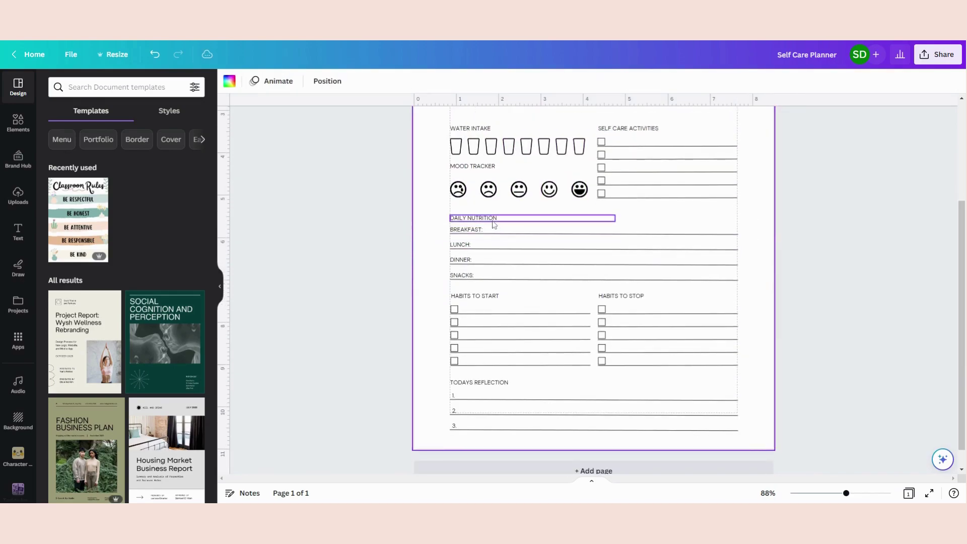
left_click(478, 220)
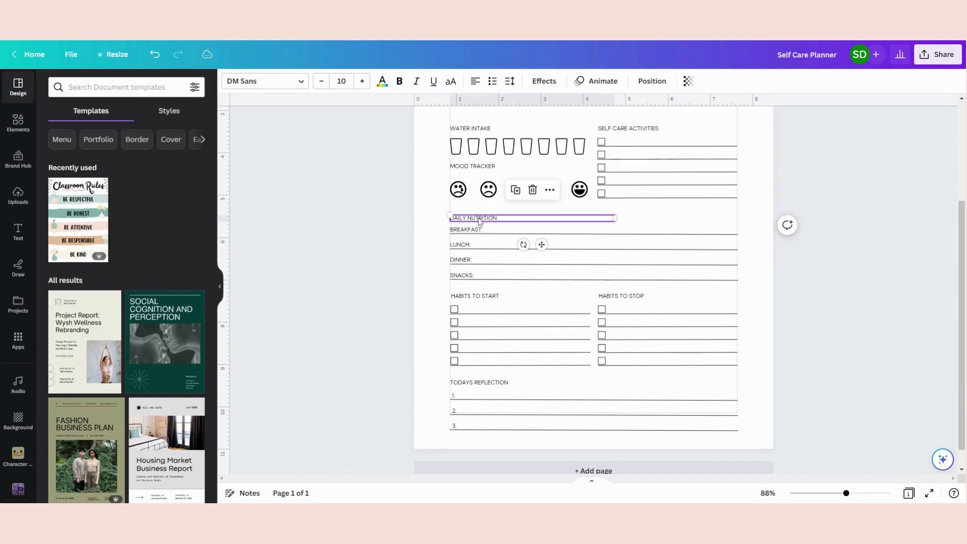
left_click_drag(479, 220, 477, 214)
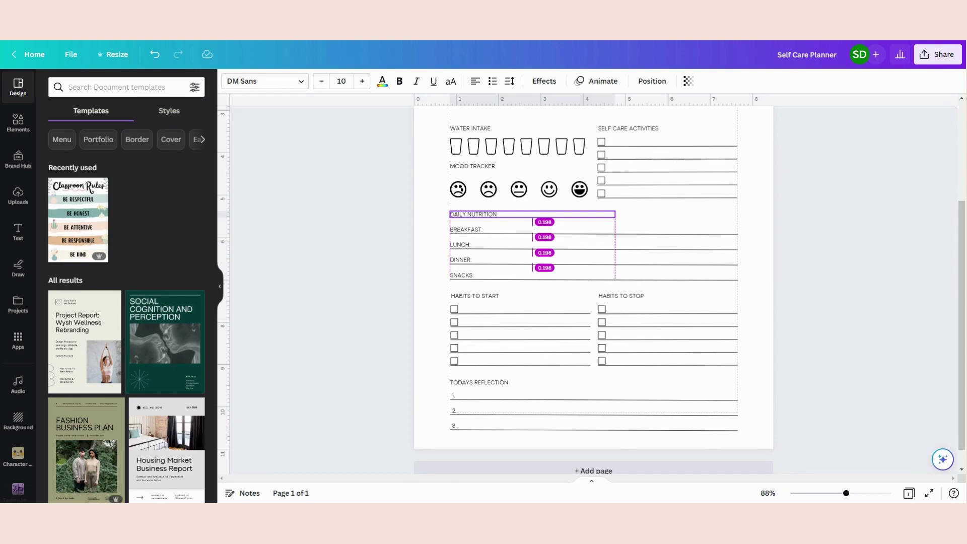
Step: Group the daily nutrition section, the two habits checklists and the "TODAYS REFLECTION" section as three separate groups
left_click_drag(433, 208, 752, 288)
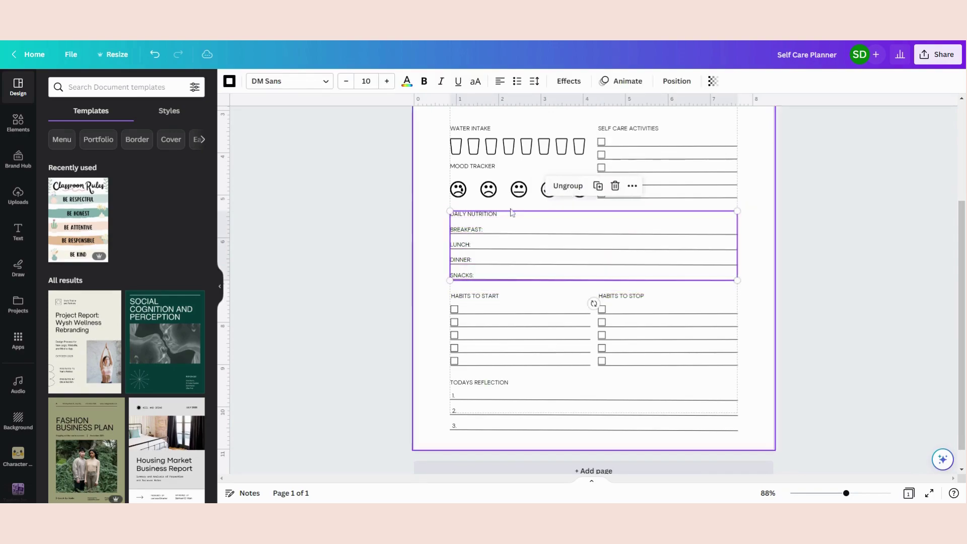
left_click(440, 323)
scroll(438, 302, "down", 1)
left_click_drag(433, 265, 757, 352)
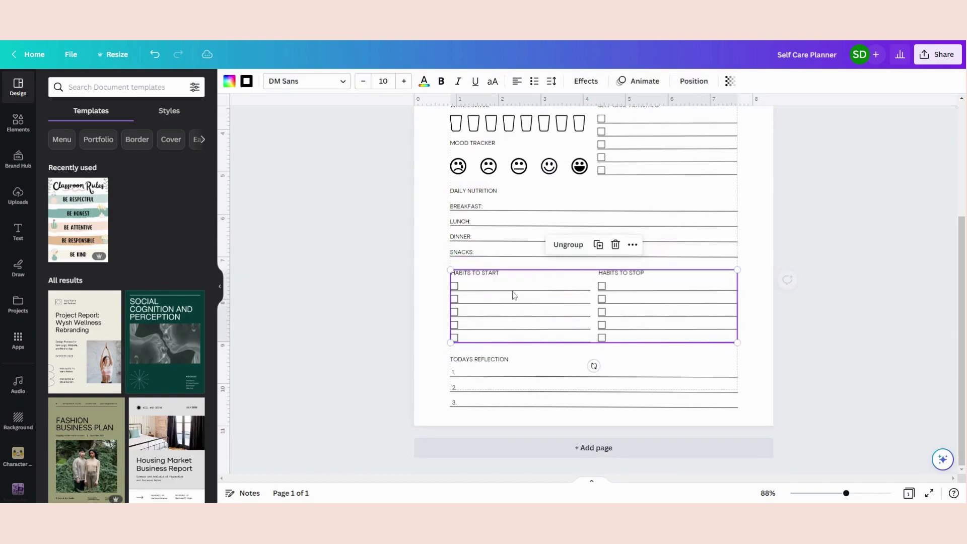
left_click_drag(439, 354, 758, 422)
left_click(560, 331)
left_click(435, 360)
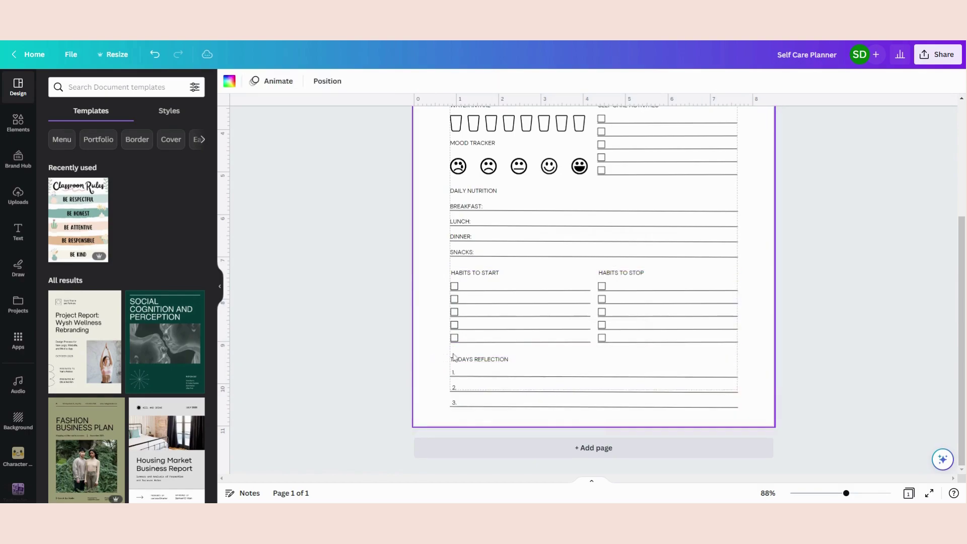
Step: Space the five section groups evenly down the page with Tidy up
scroll(405, 375, "up", 4)
left_click_drag(846, 495, 838, 493)
left_click(663, 202)
scroll(650, 206, "down", 1)
left_click(649, 207)
left_click(679, 349)
left_click(682, 413)
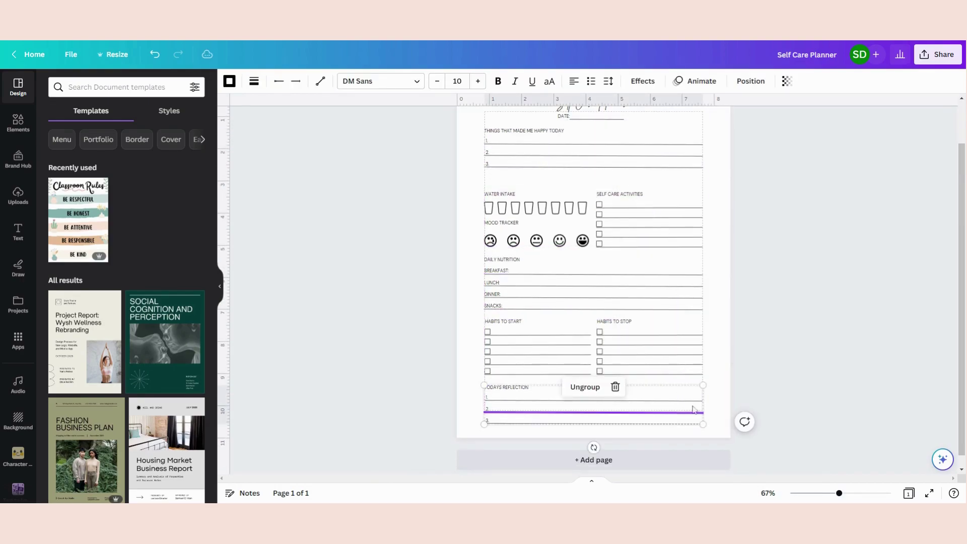
left_click(716, 395)
left_click_drag(721, 420, 470, 180)
scroll(476, 196, "down", 2)
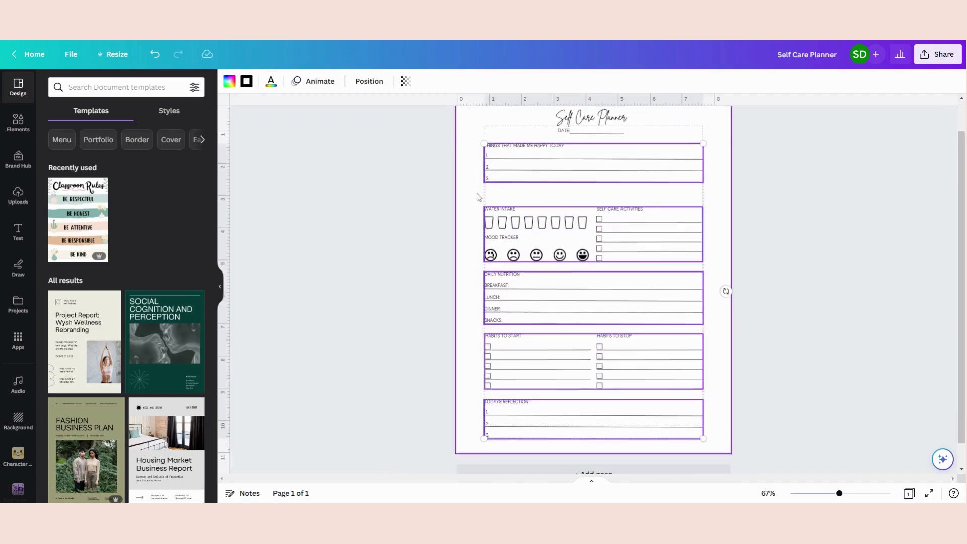
left_click(371, 83)
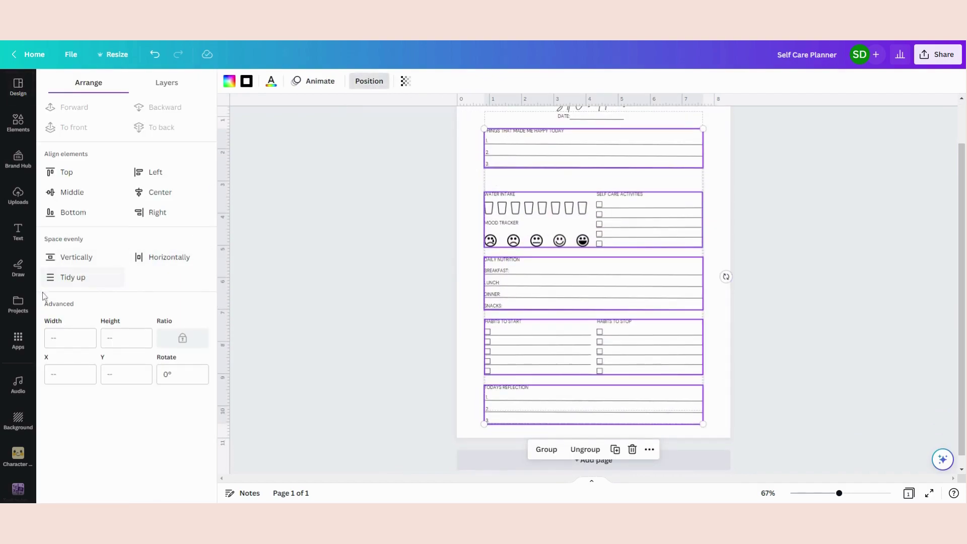
left_click(65, 284)
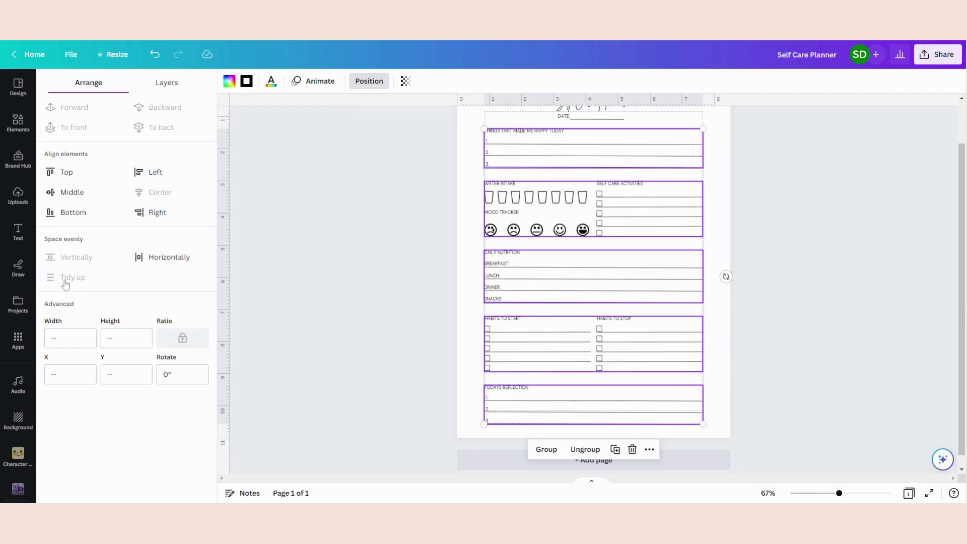
Step: Move the "TODAYS REFLECTION" group up the page and re-space the five section groups evenly with Tidy up
key("Escape")
left_click(603, 417)
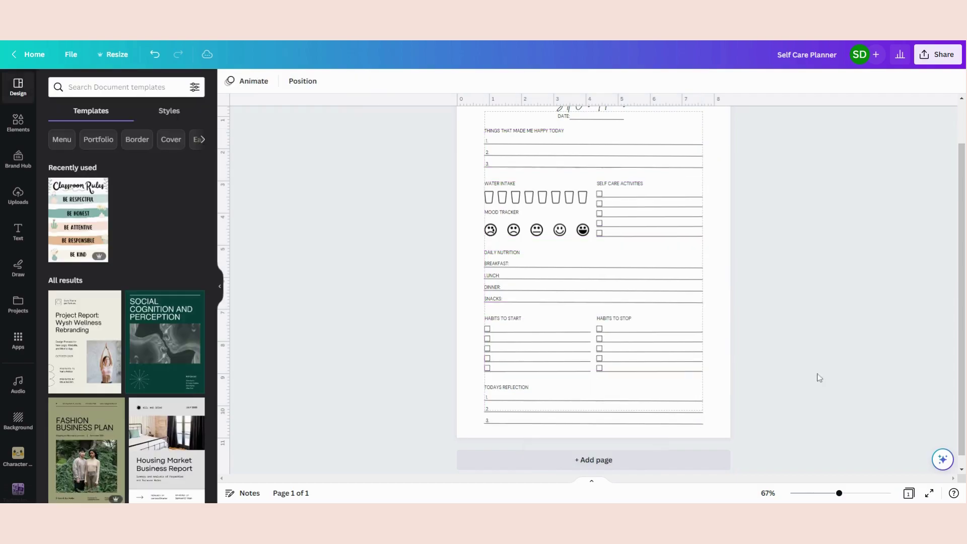
left_click(565, 424)
mouse_move(565, 421)
left_mouse_down()
mouse_move(567, 394)
mouse_move(565, 406)
left_mouse_up()
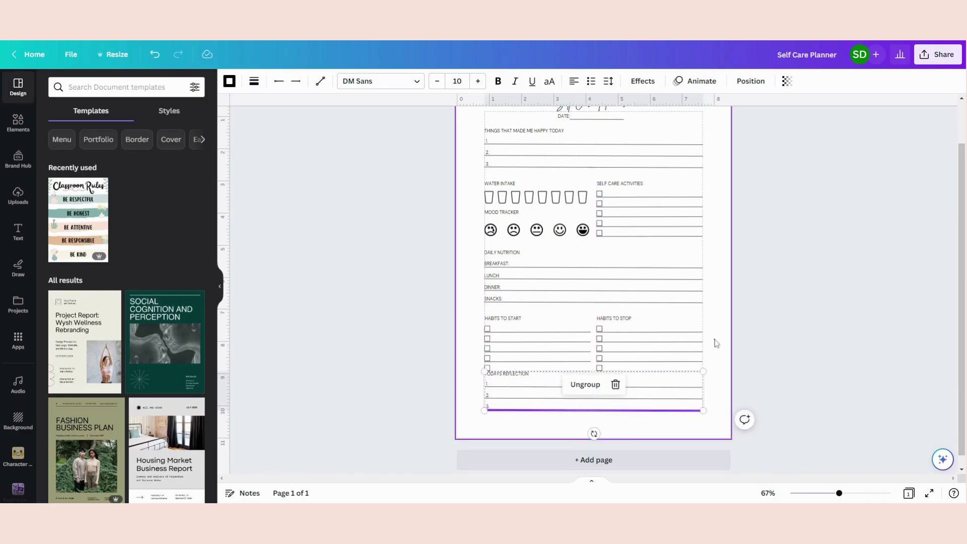
left_click(729, 404)
left_click_drag(720, 410, 484, 179)
left_click(369, 81)
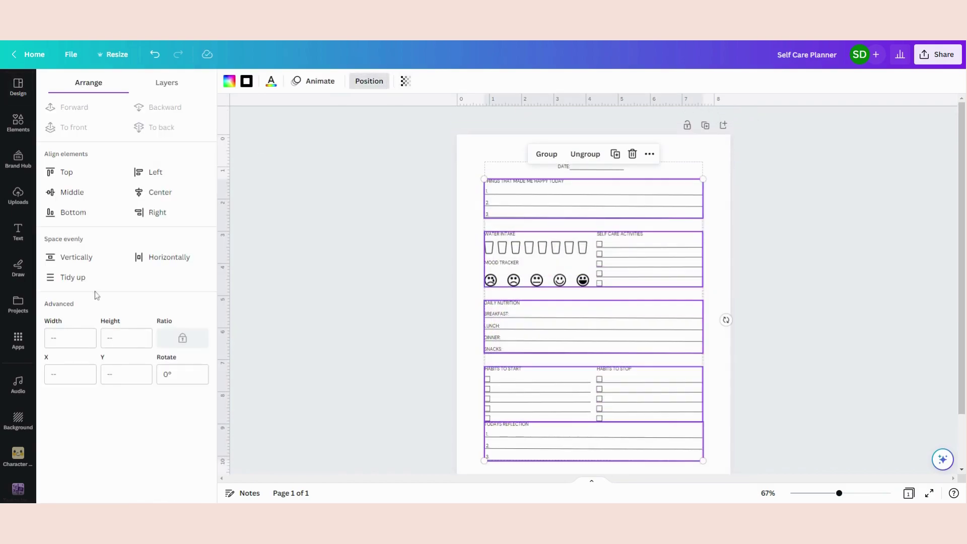
left_click(73, 277)
left_click(830, 302)
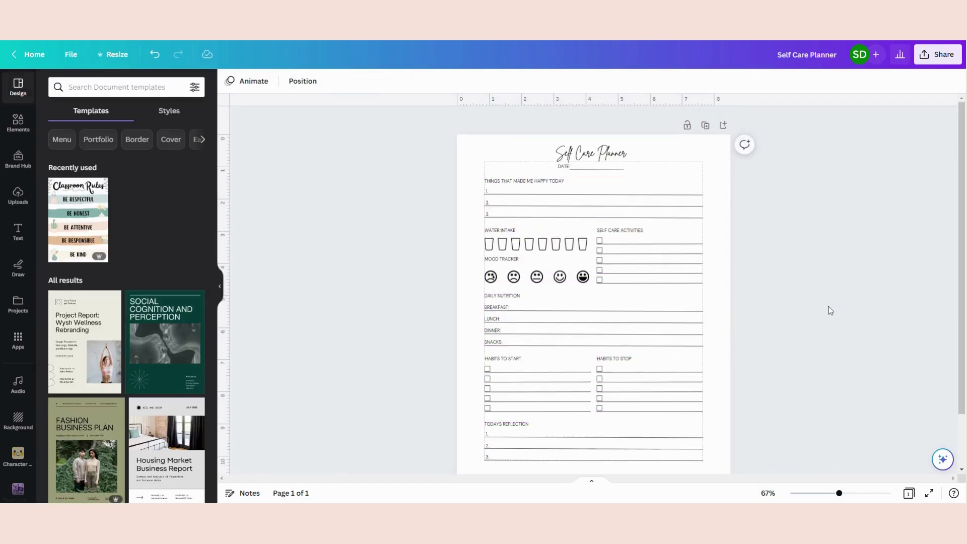
scroll(830, 377, "down", 2)
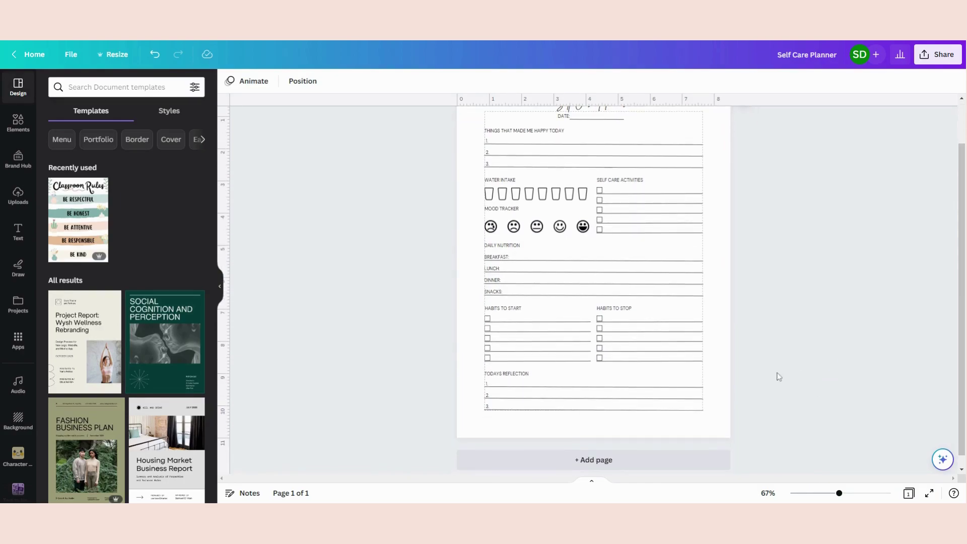
scroll(680, 334, "up", 2)
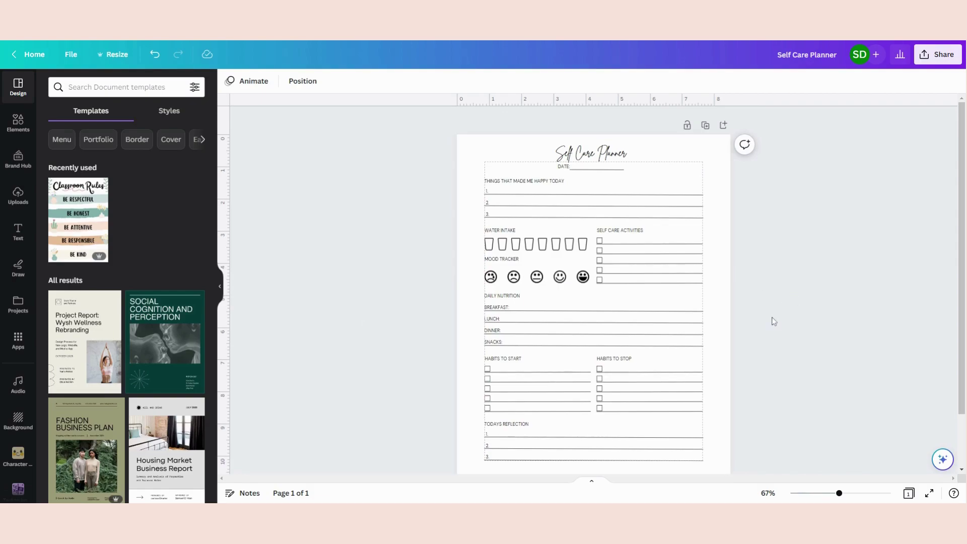
scroll(773, 320, "down", 2)
scroll(784, 346, "up", 2)
scroll(819, 281, "down", 3)
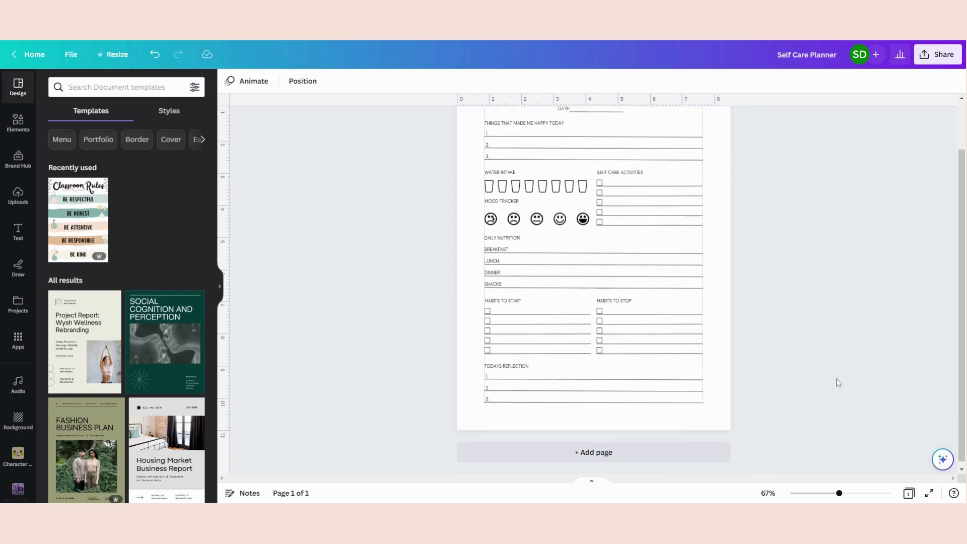
scroll(839, 383, "up", 3)
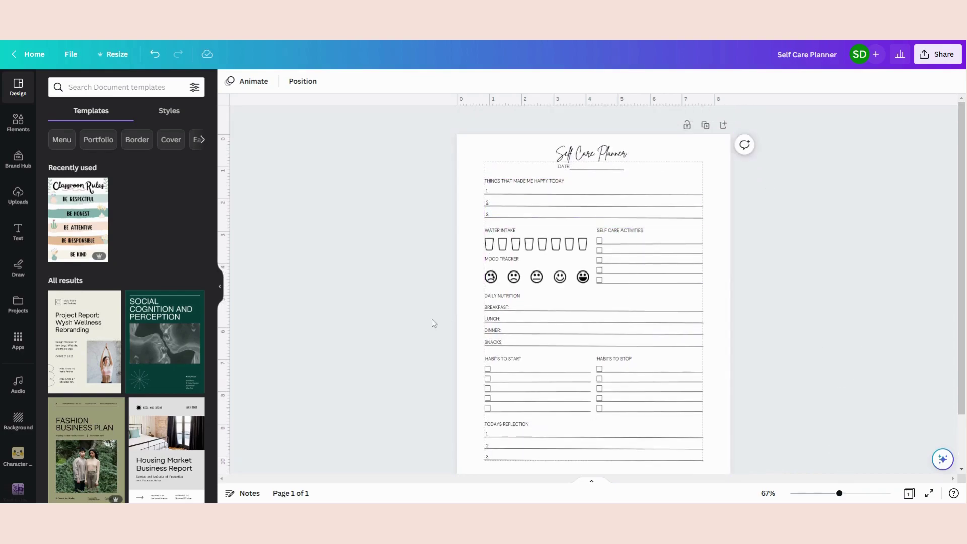
key("ctrl+z")
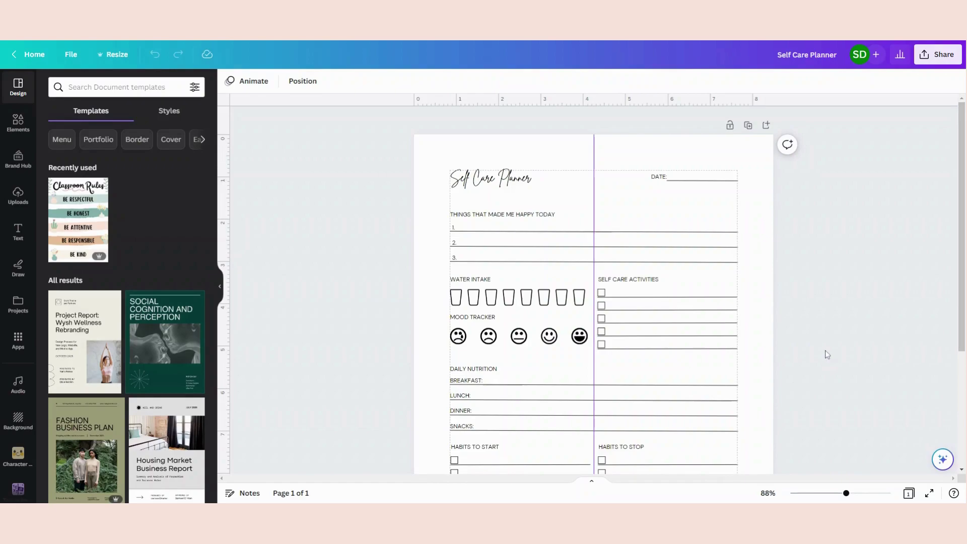
key("ctrl+y")
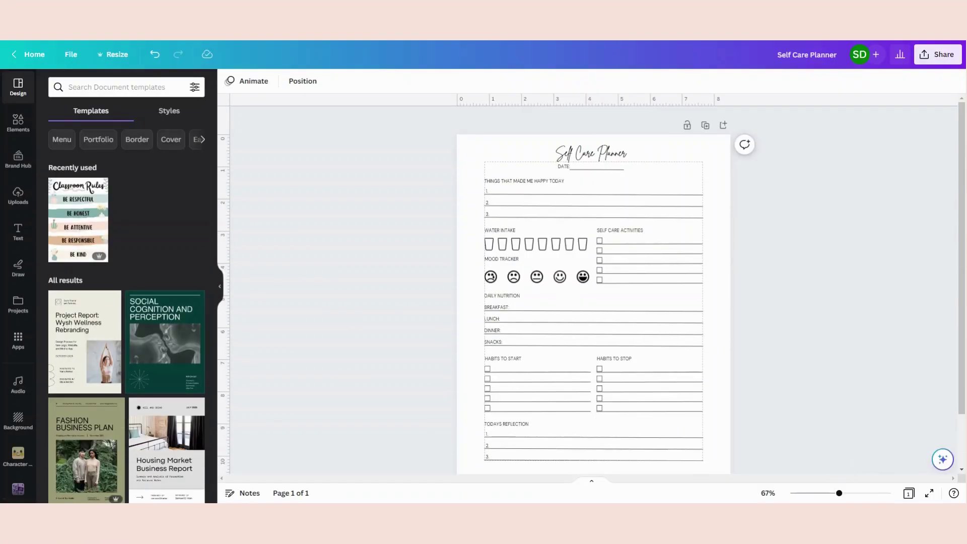
Step: Add a square shape and stretch it into a bar about 6.8 in by 0.28 in over the "THINGS THAT MADE ME HAPPY TODAY" heading
left_click_drag(838, 496, 854, 493)
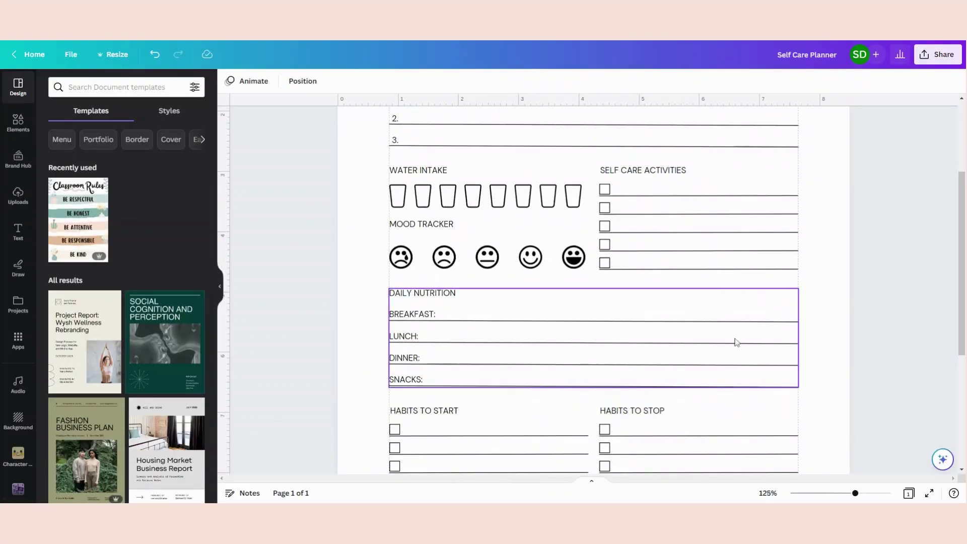
left_click(347, 220)
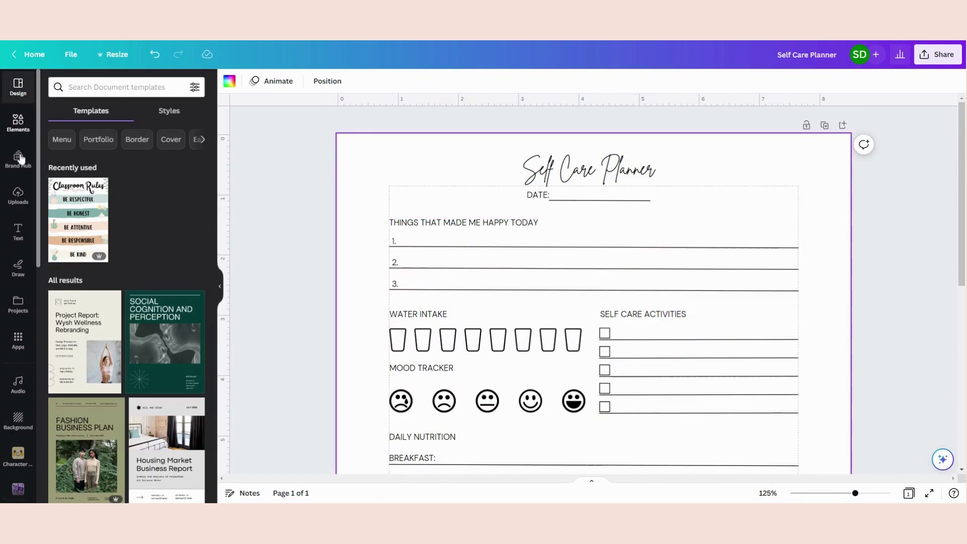
left_click(18, 123)
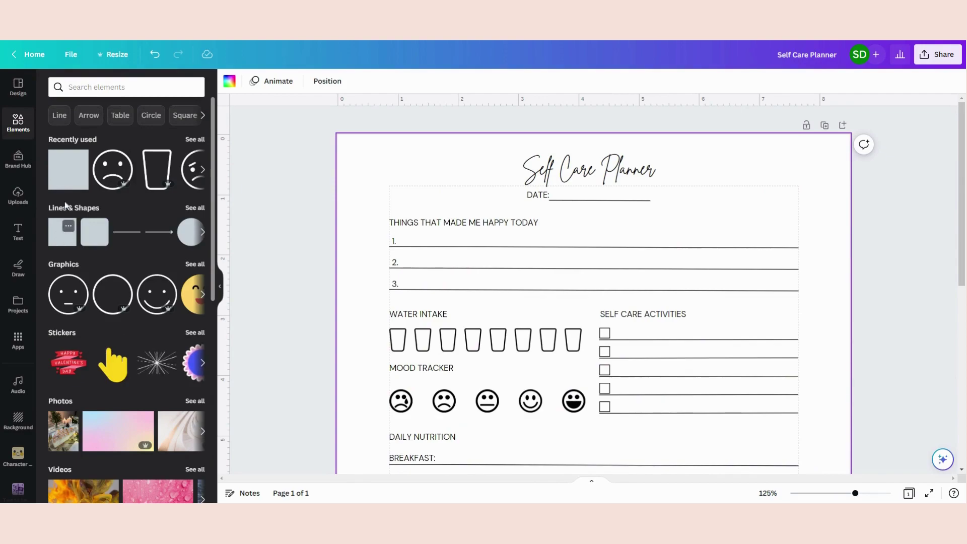
left_click(62, 231)
left_click_drag(570, 404, 442, 230)
left_click_drag(483, 356, 483, 219)
left_click_drag(542, 211, 798, 212)
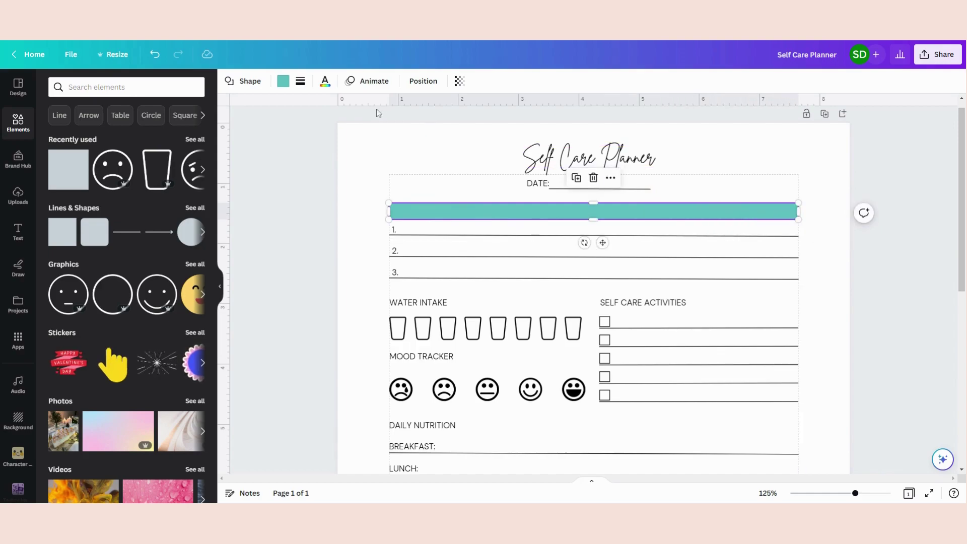
Step: Send the teal bar to the back, behind the "THINGS THAT MADE ME HAPPY TODAY" heading
left_click(423, 81)
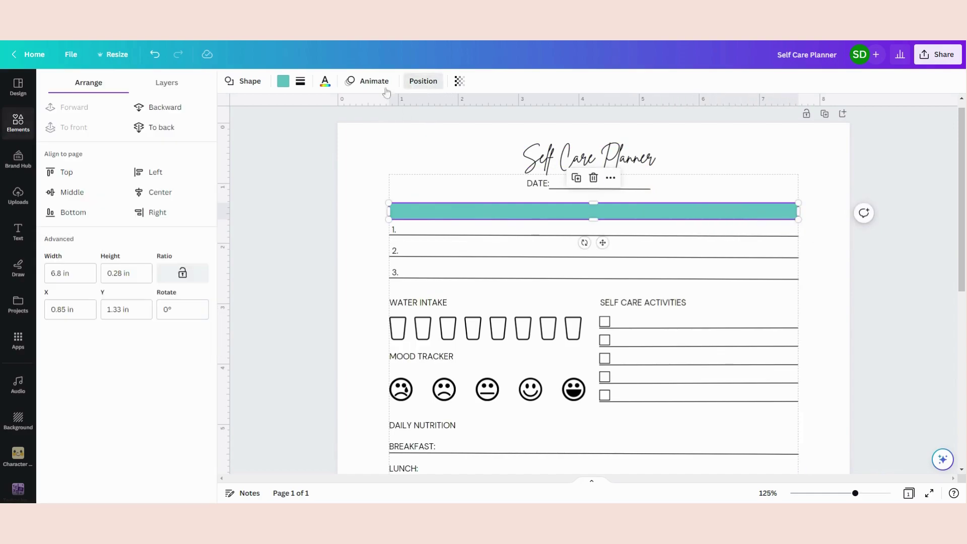
left_click(161, 128)
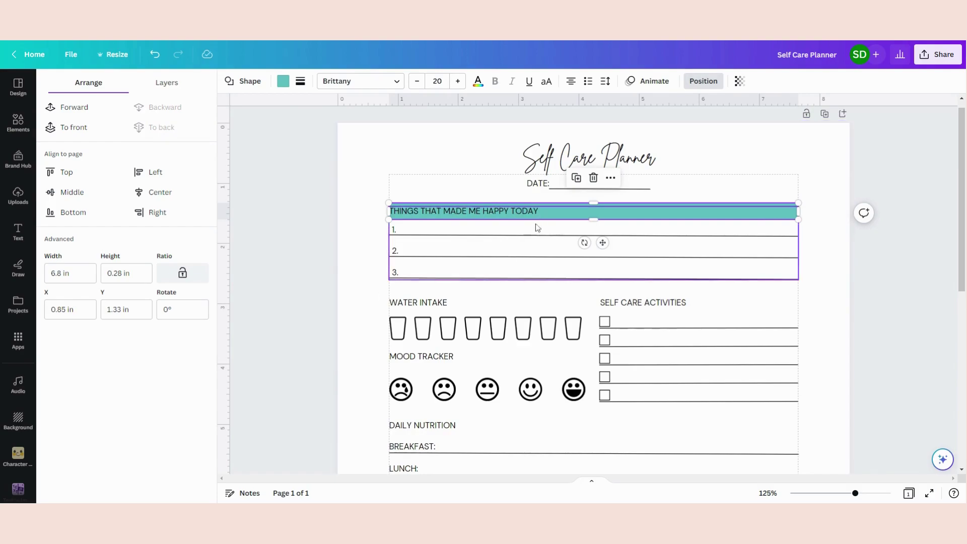
left_click(487, 200)
left_click(373, 188)
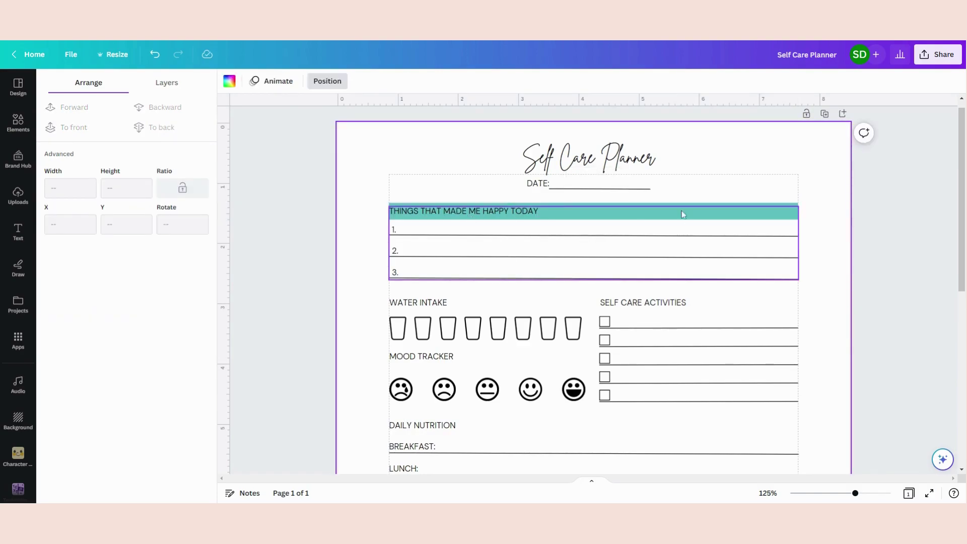
left_click(624, 206)
left_click(813, 208)
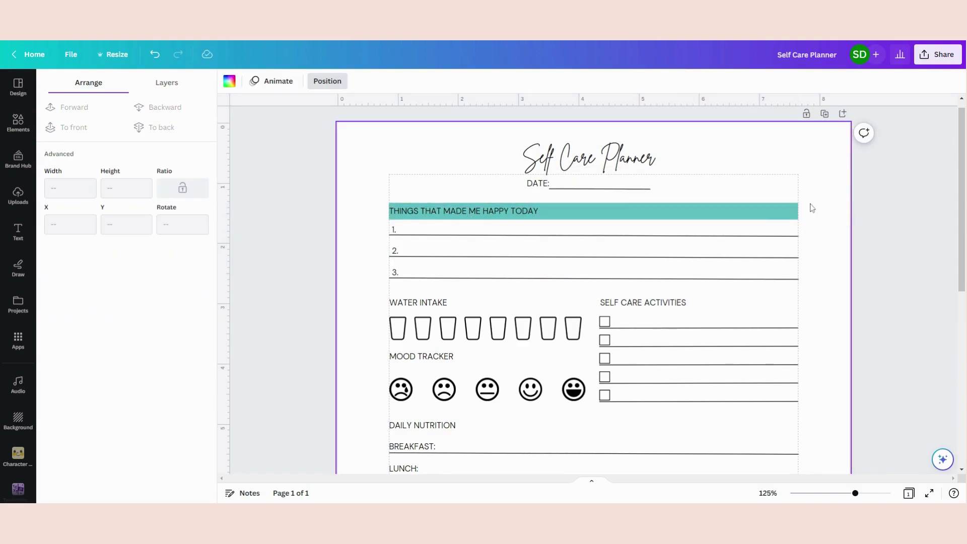
Step: Try several pinks from the YouTube brand palette on the heading bar and settle on the pale blush colour
left_click(797, 210)
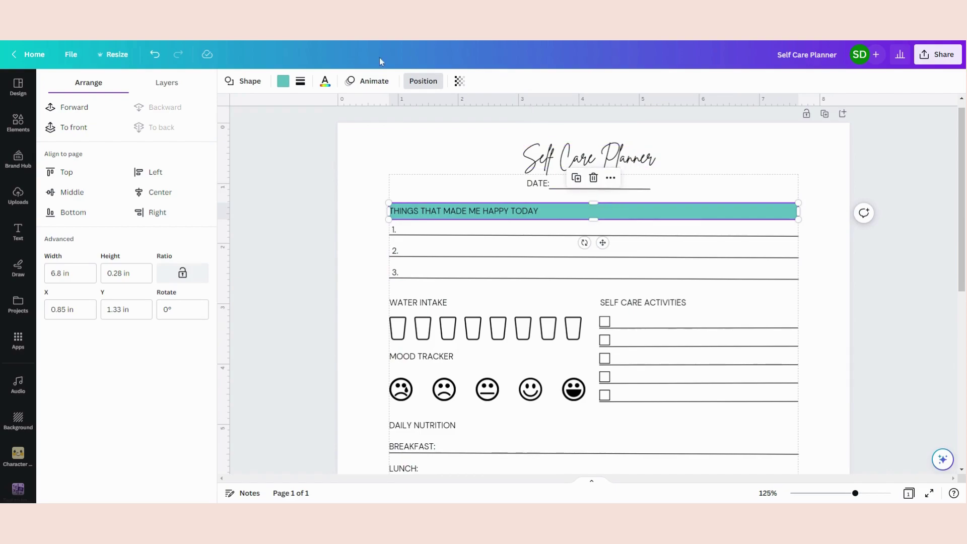
left_click(282, 81)
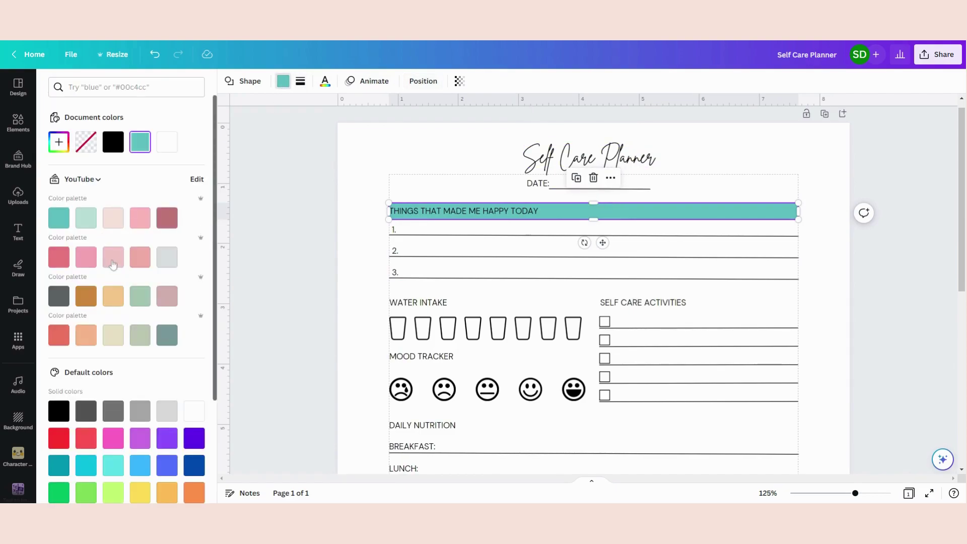
left_click(113, 217)
left_click(113, 256)
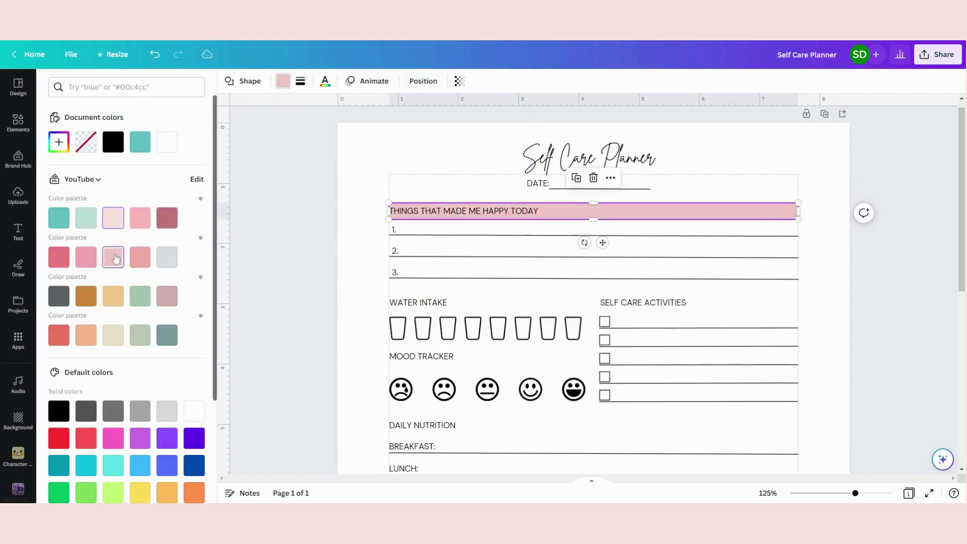
left_click(86, 255)
left_click(115, 220)
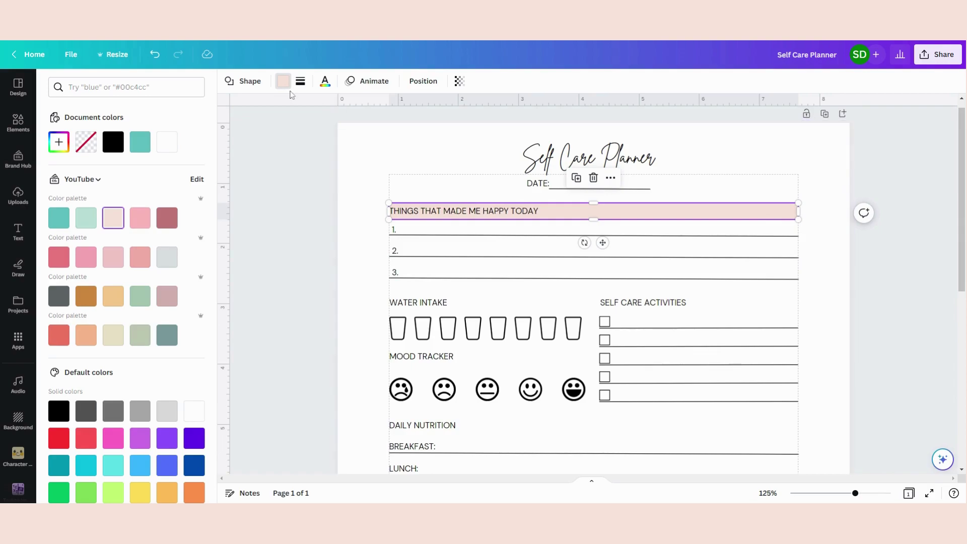
Step: Set the blush heading bar's transparency to 50
left_click(460, 83)
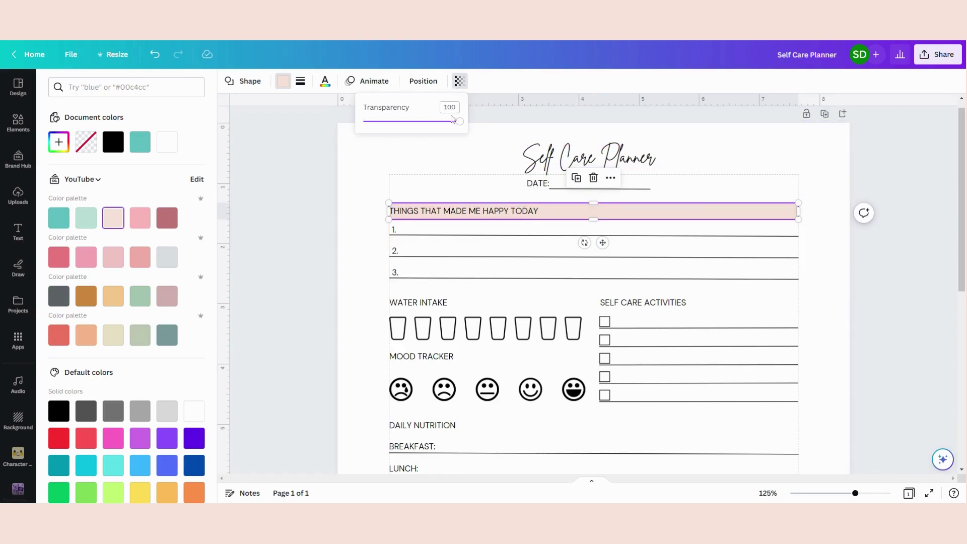
left_click_drag(461, 124, 412, 140)
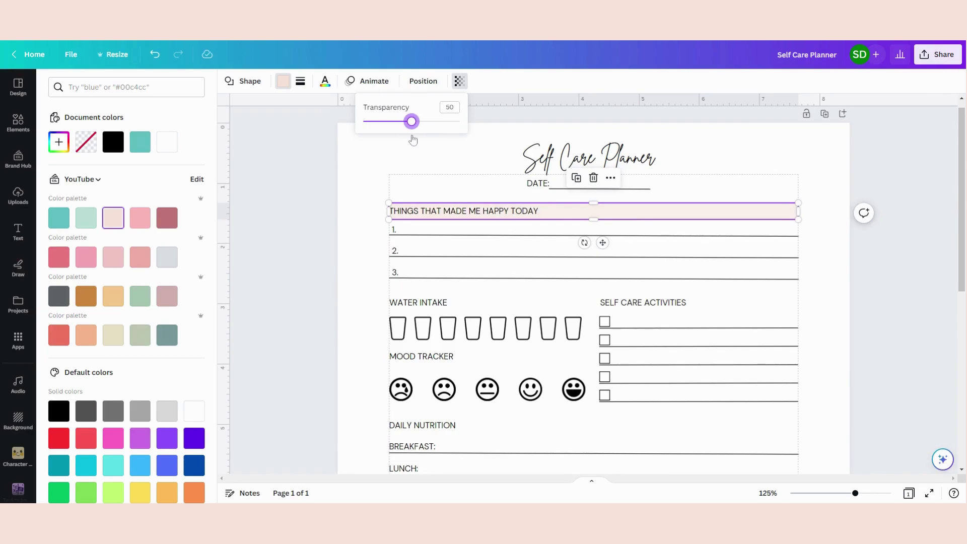
left_click(371, 188)
Step: Duplicate the blush bar onto the "WATER INTAKE" and "SELF CARE ACTIVITIES" headings and send it to the back
left_click(781, 213)
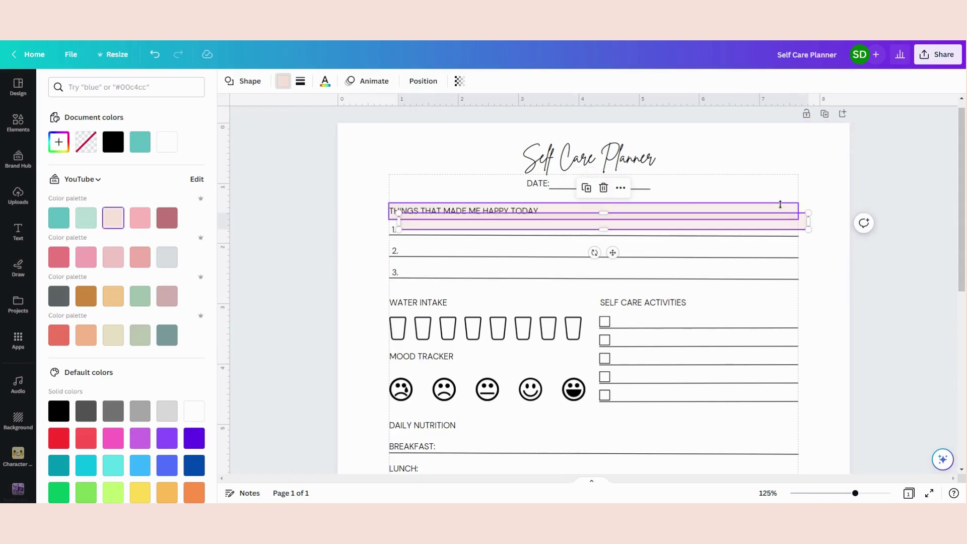
left_click_drag(584, 214, 585, 305)
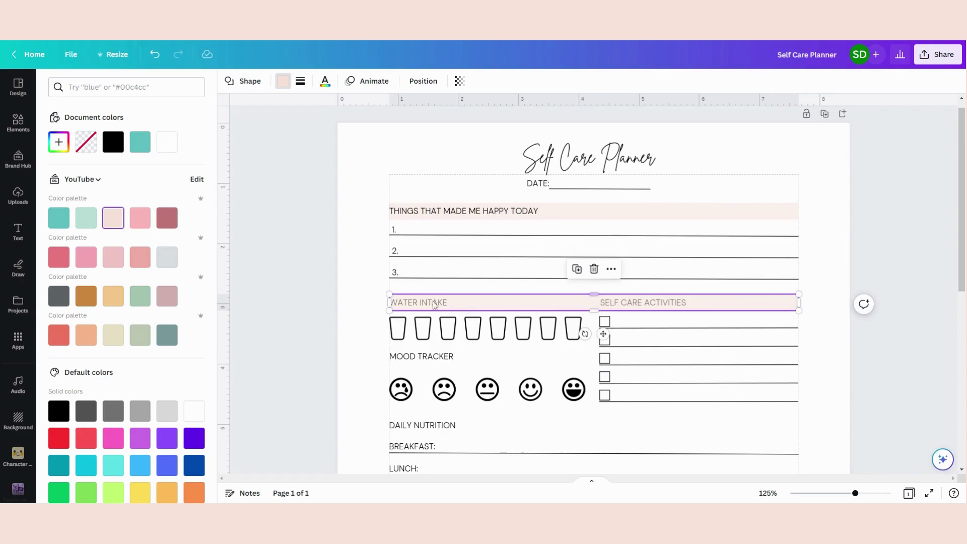
left_click(423, 81)
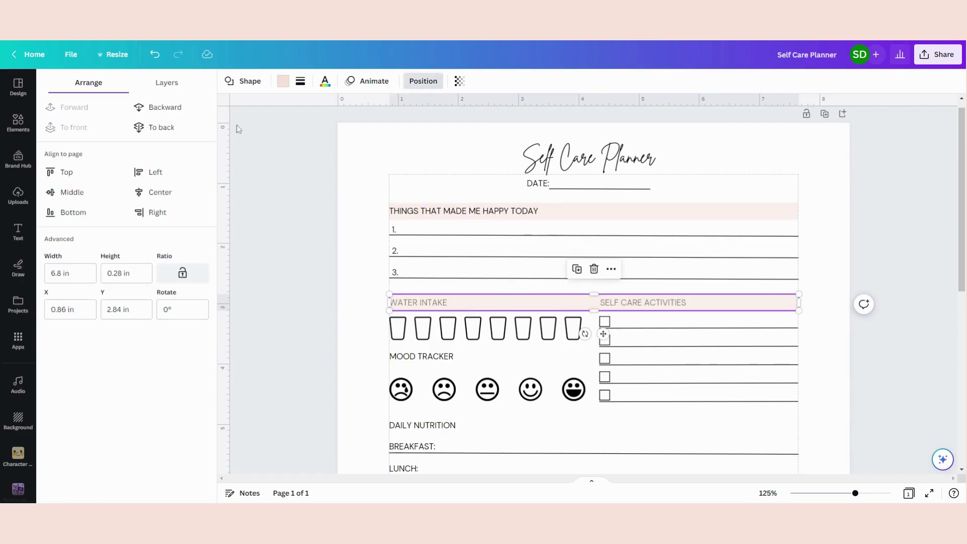
left_click(151, 127)
Step: Paste another copy of the blush bar onto the "DAILY NUTRITION" heading and send it to the back
scroll(438, 166, "down", 4)
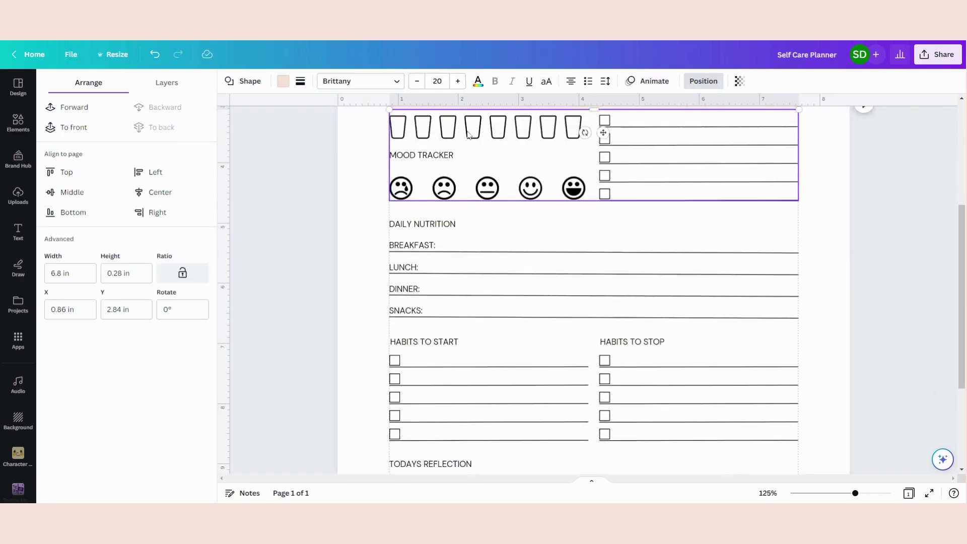
key("ctrl+v")
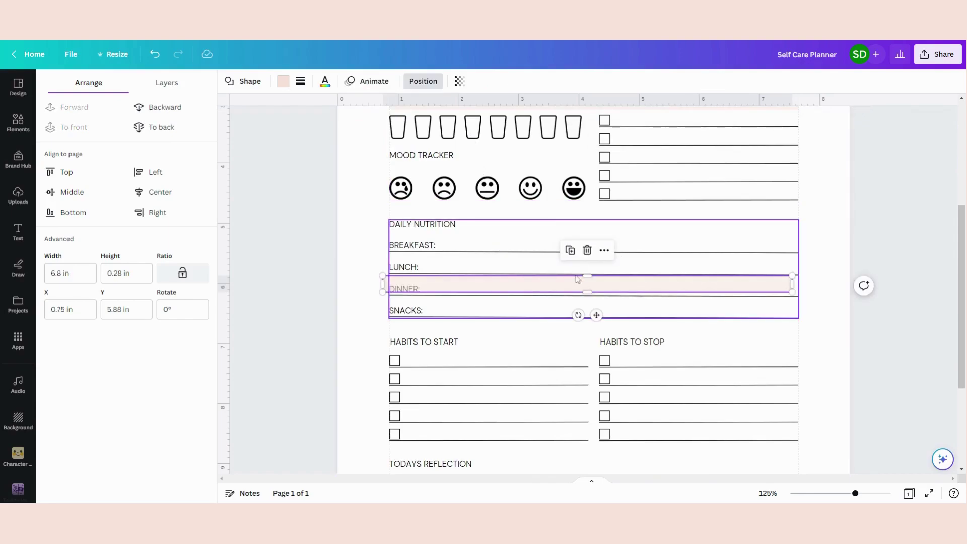
left_click_drag(393, 291, 398, 226)
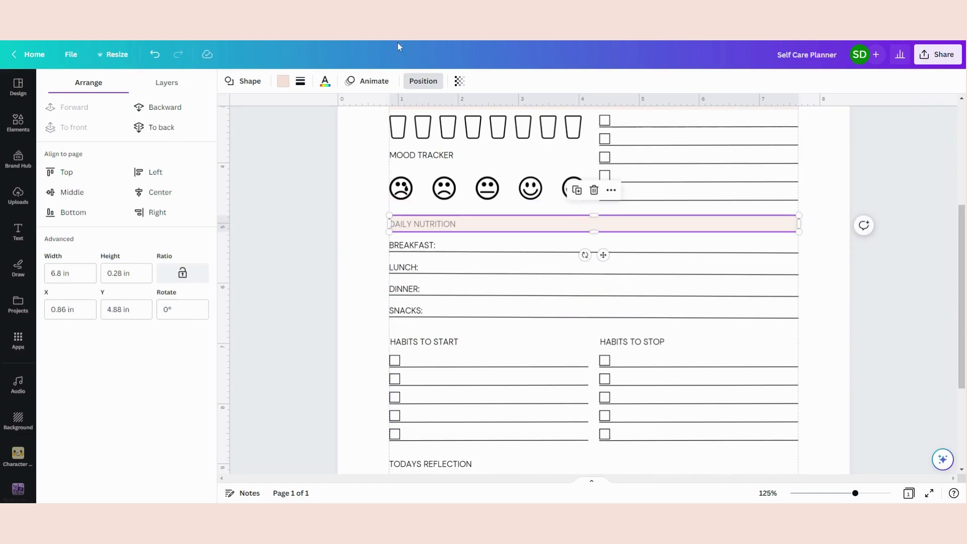
left_click(151, 127)
Step: Paste a blush bar across the "HABITS TO START" and "HABITS TO STOP" headings and send it to the back
scroll(440, 296, "down", 2)
scroll(441, 296, "down", 1)
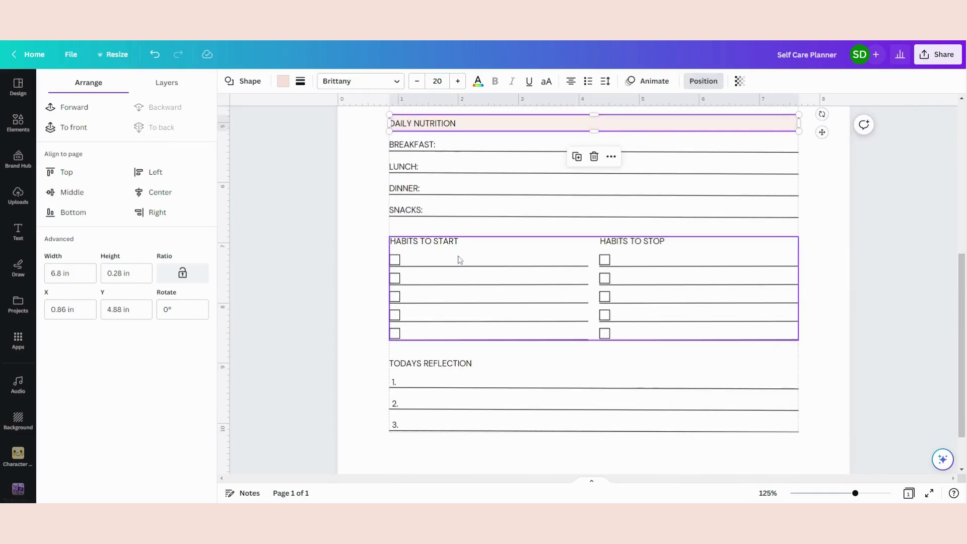
key("ctrl+v")
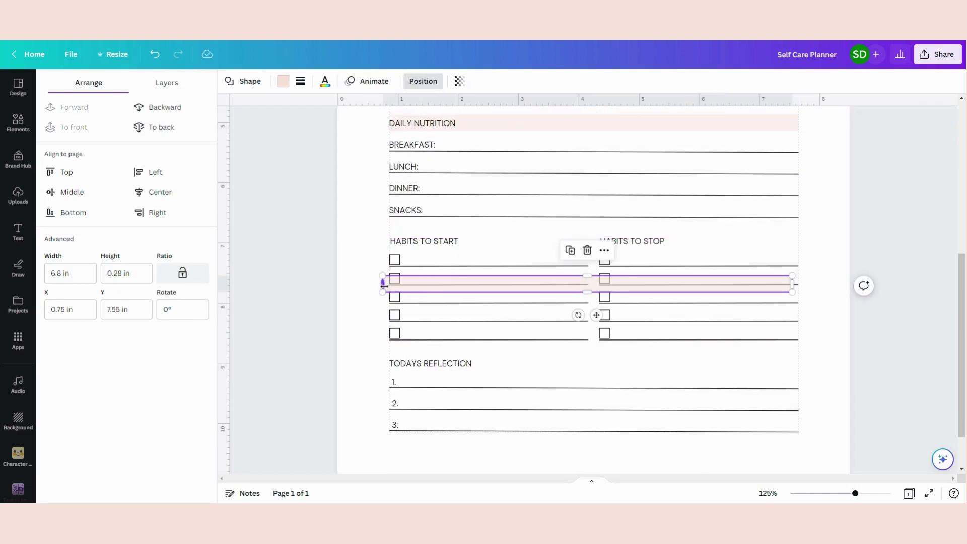
left_click_drag(390, 289, 395, 244)
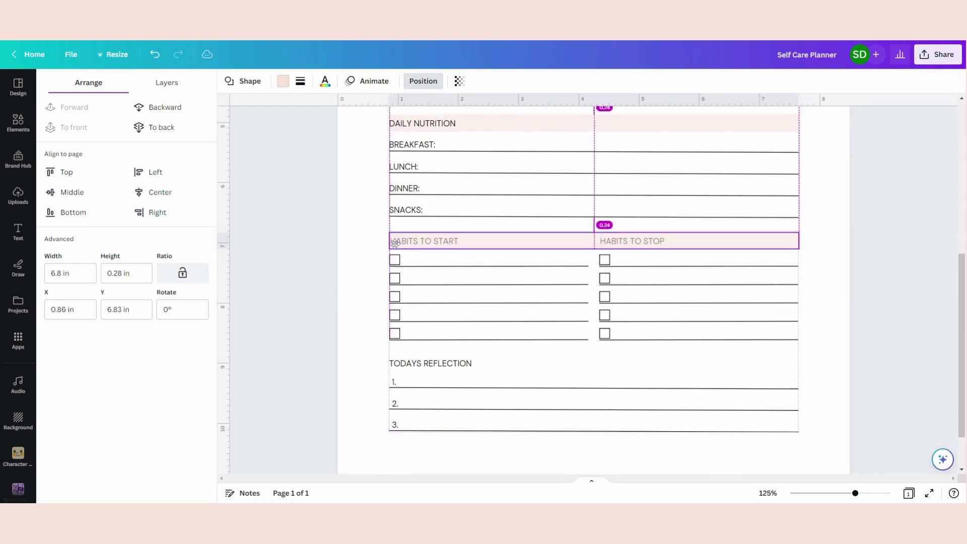
left_click(176, 128)
Step: Paste a blush bar onto the "TODAYS REFLECTION" heading and send it to the back
scroll(273, 225, "down", 2)
key("ctrl+v")
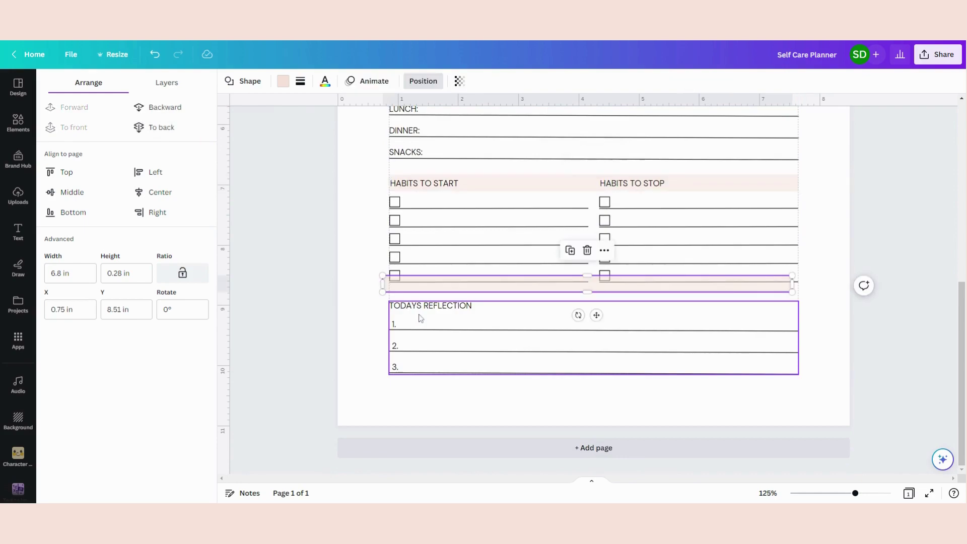
mouse_move(472, 287)
left_mouse_down()
mouse_move(485, 302)
mouse_move(474, 305)
left_mouse_up()
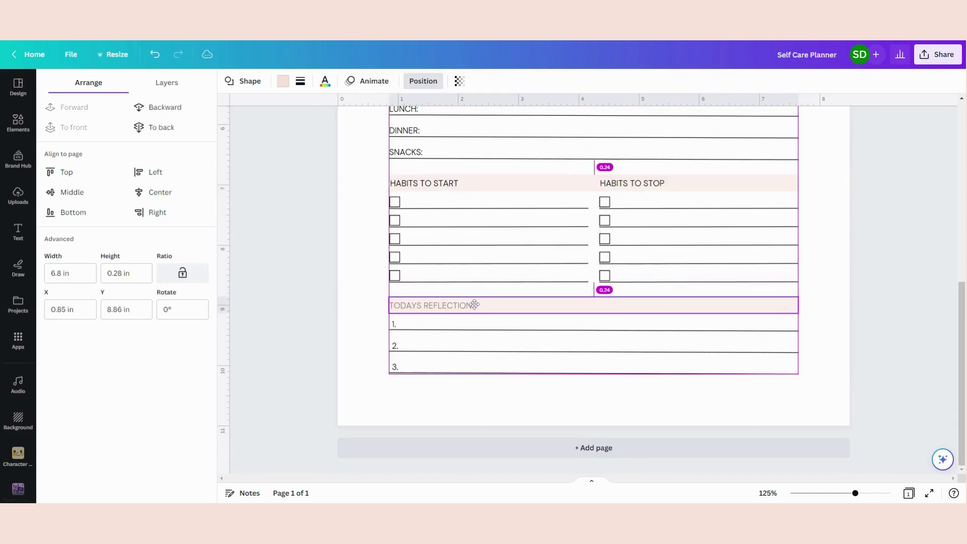
left_click(193, 128)
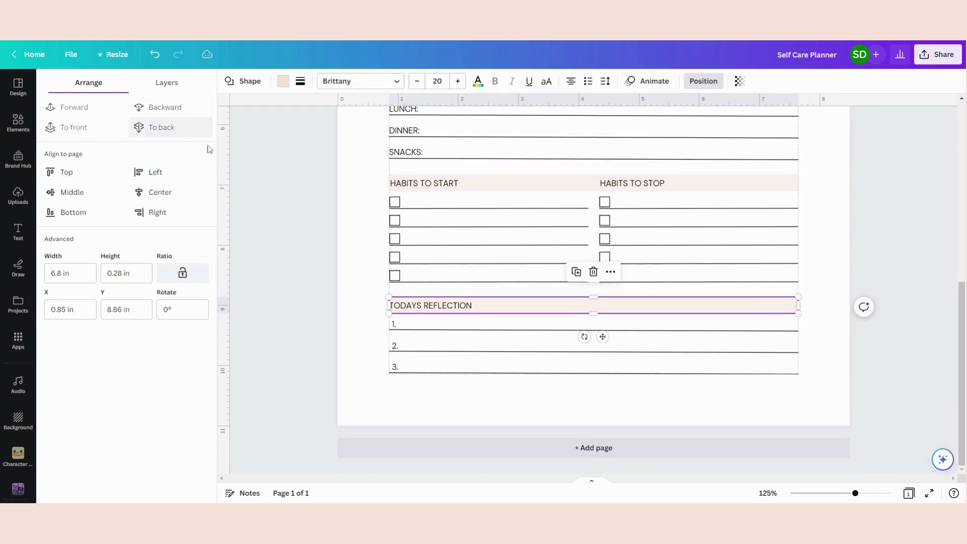
left_click(304, 288)
Step: Review the whole planner page from title to reflection section, checking the layout and the blush heading bars
left_click_drag(855, 493, 839, 494)
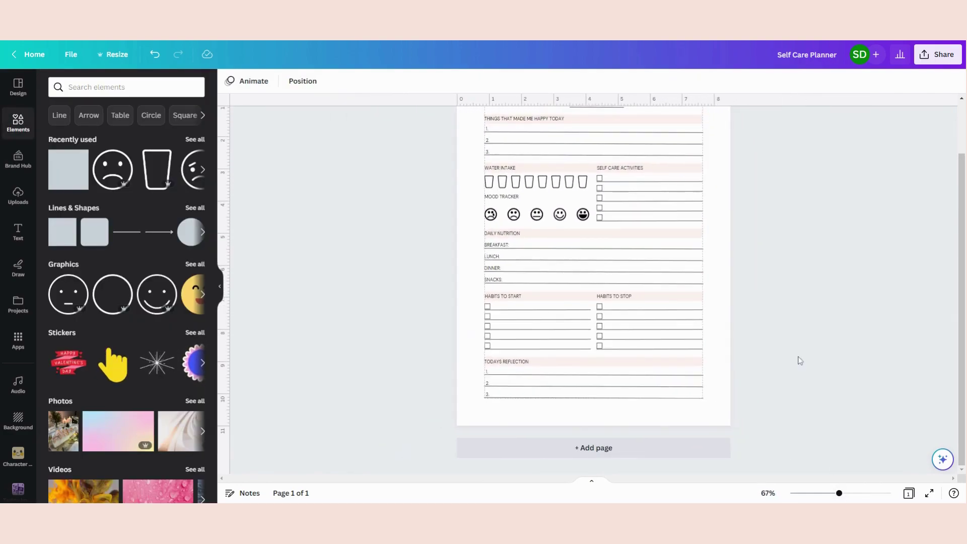
scroll(799, 362, "up", 2)
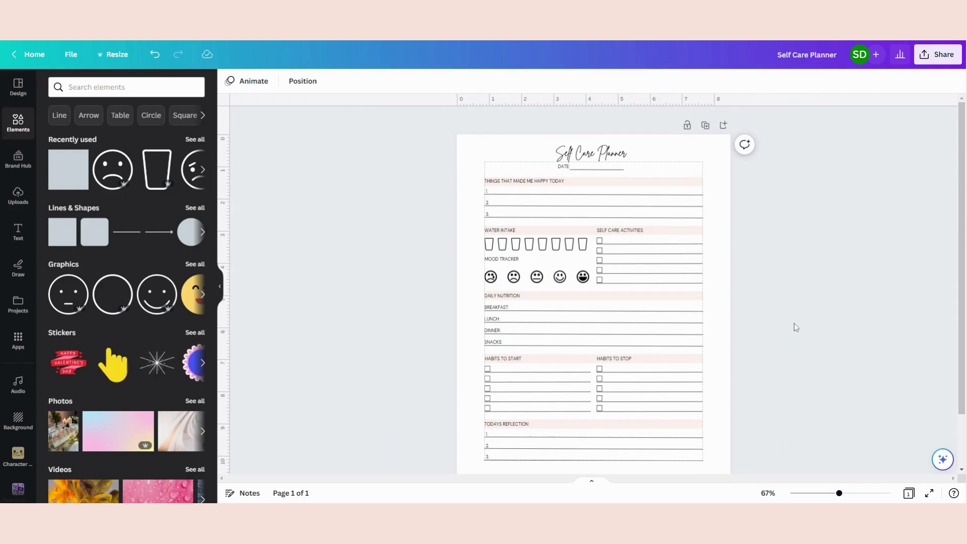
scroll(776, 332, "down", 1)
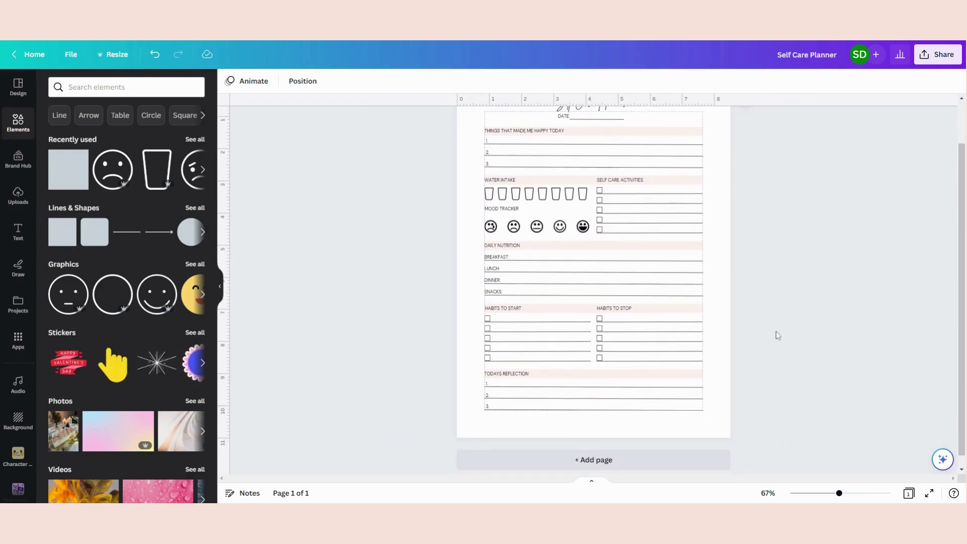
scroll(796, 366, "up", 1)
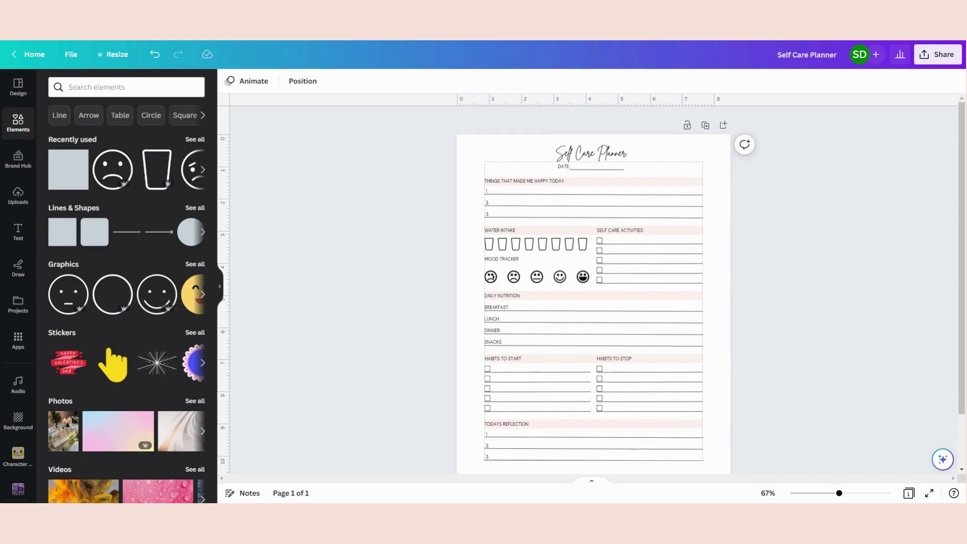
scroll(808, 364, "down", 1)
scroll(806, 365, "up", 1)
left_click_drag(844, 497, 852, 493)
scroll(868, 362, "up", 1)
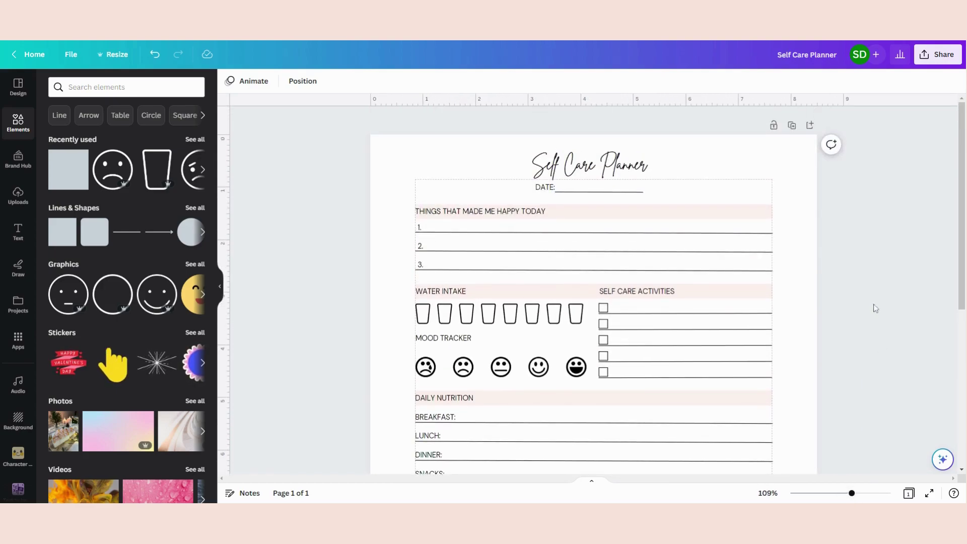
Step: Download the planner as a PDF Print file with the RGB (best for digital use) color profile
left_click(945, 60)
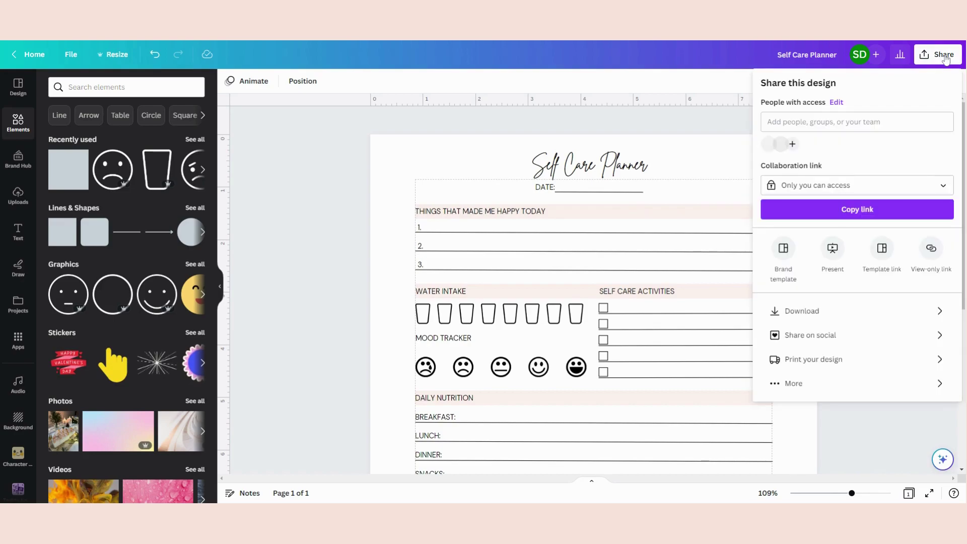
left_click(816, 315)
left_click(841, 134)
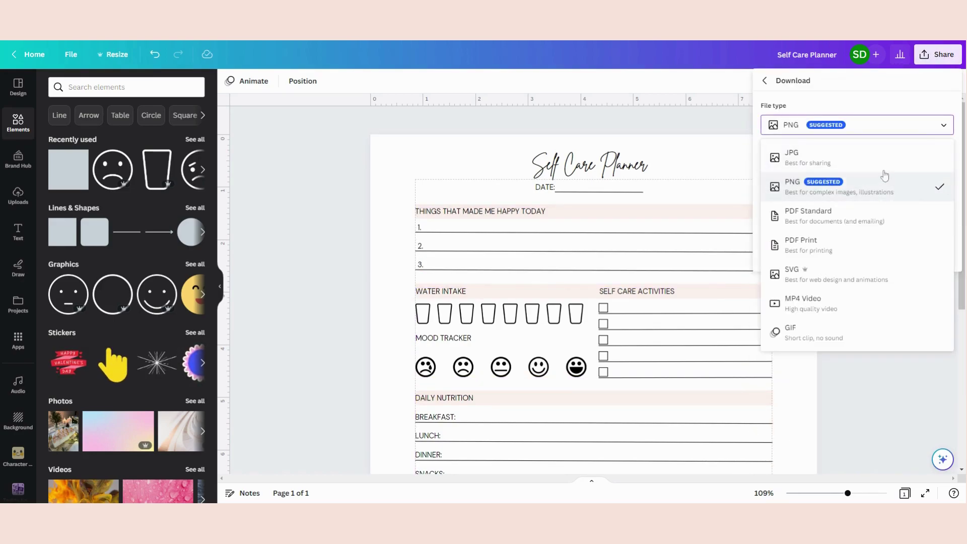
left_click(833, 249)
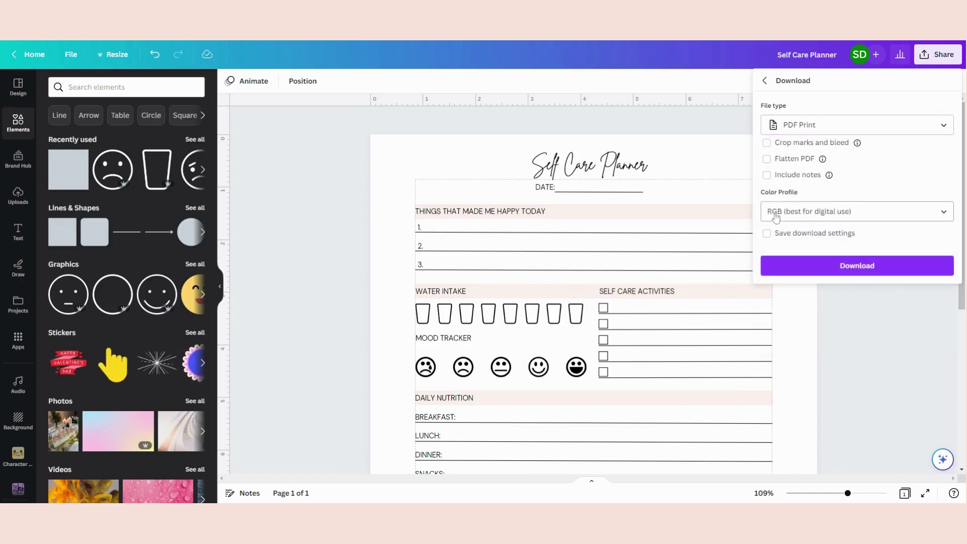
left_click(828, 214)
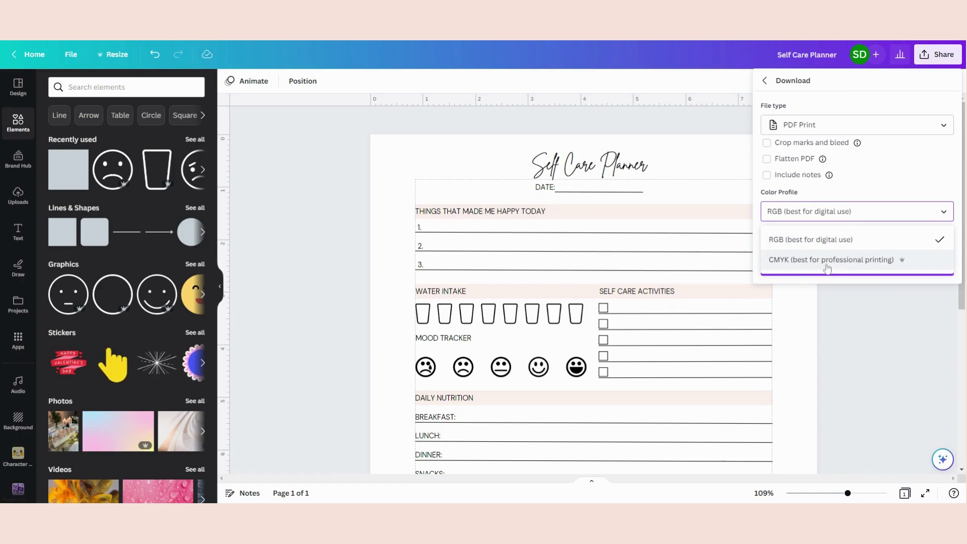
left_click(826, 240)
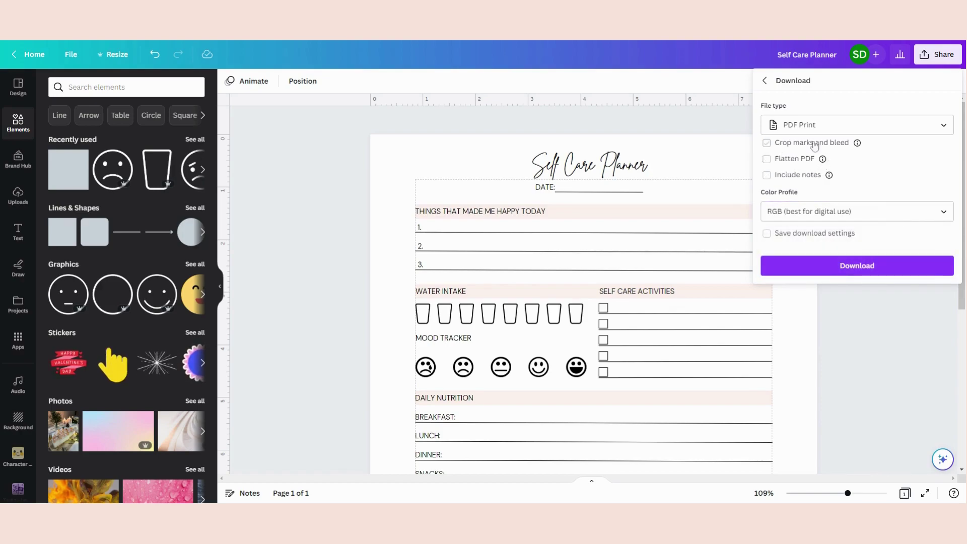
left_click(878, 272)
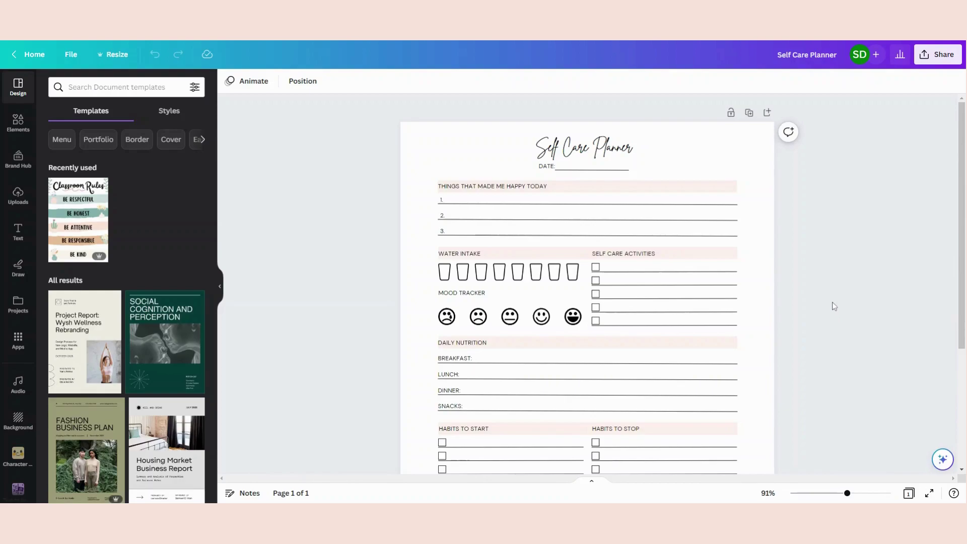
scroll(836, 315, "down", 2)
scroll(841, 328, "up", 2)
scroll(851, 297, "down", 2)
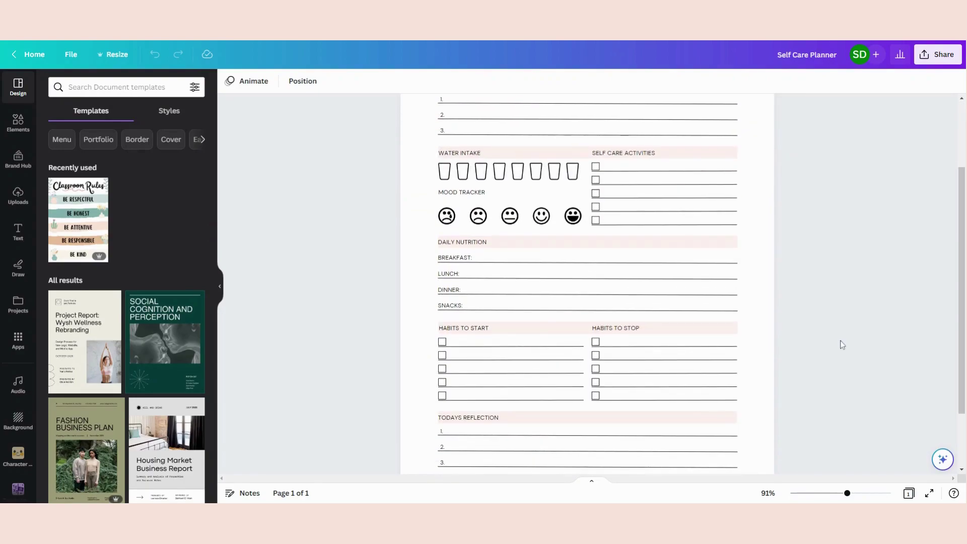
scroll(812, 348, "down", 3)
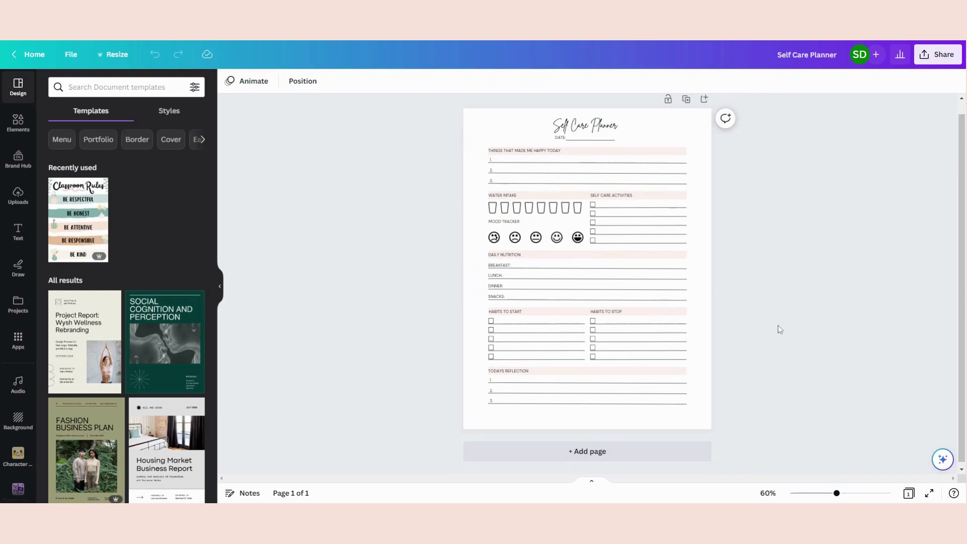
left_click_drag(836, 493, 848, 493)
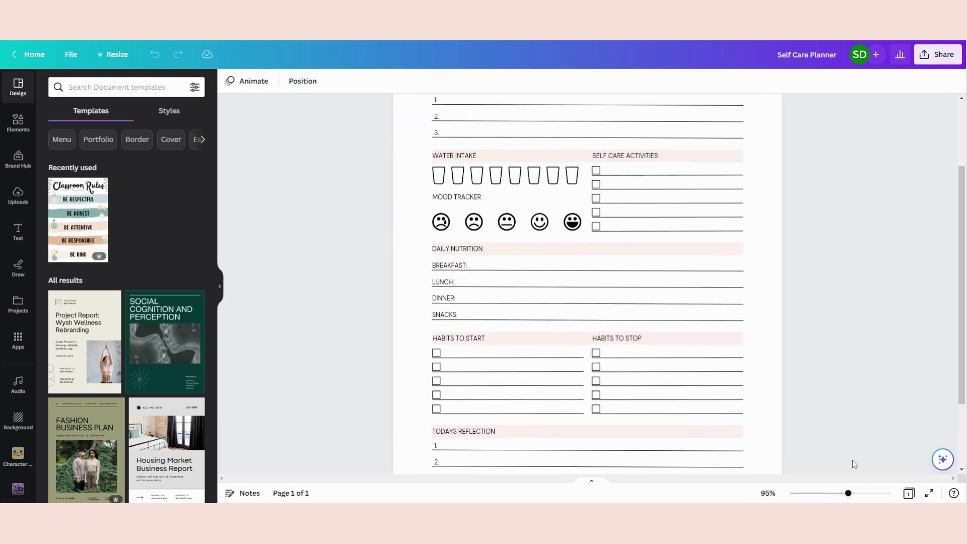
scroll(859, 351, "up", 2)
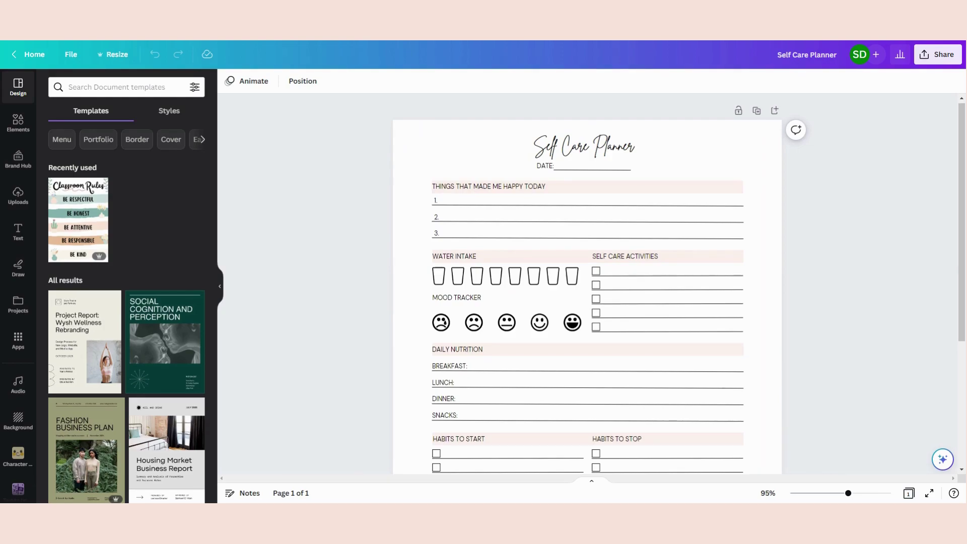
scroll(795, 267, "down", 1)
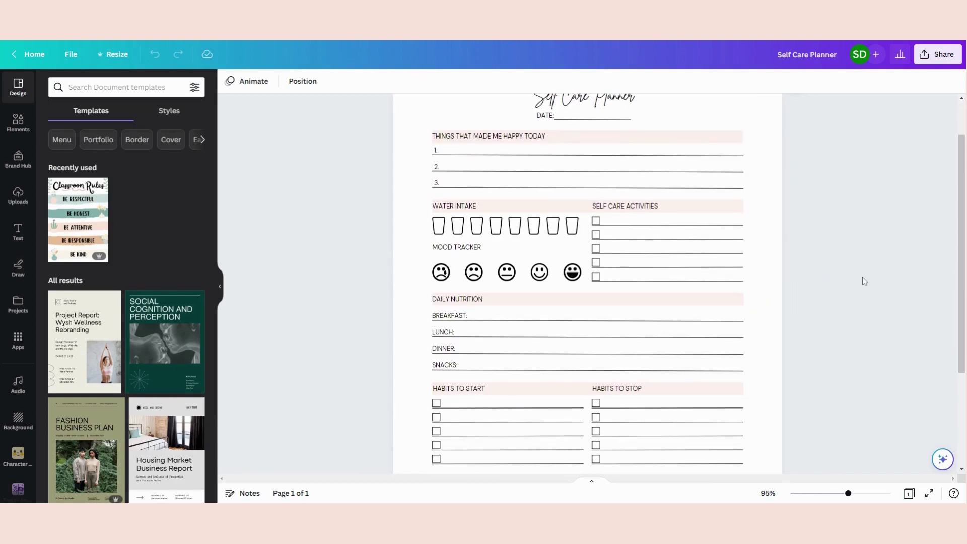
scroll(867, 293, "up", 1)
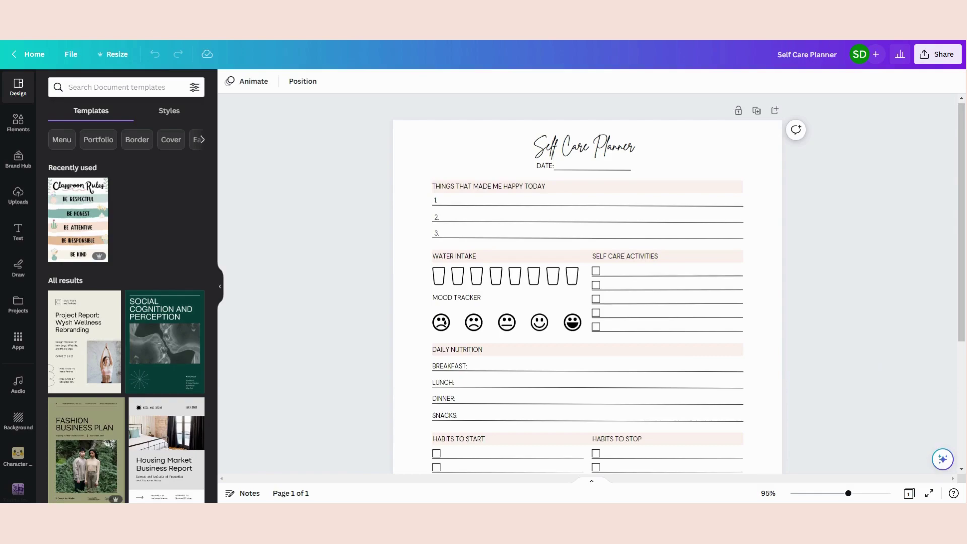
scroll(862, 350, "down", 2)
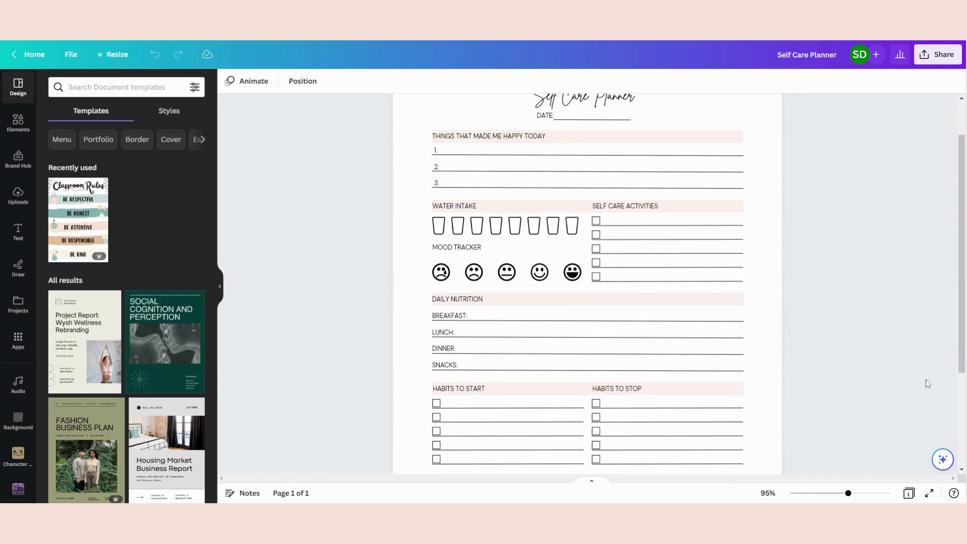
scroll(925, 377, "up", 2)
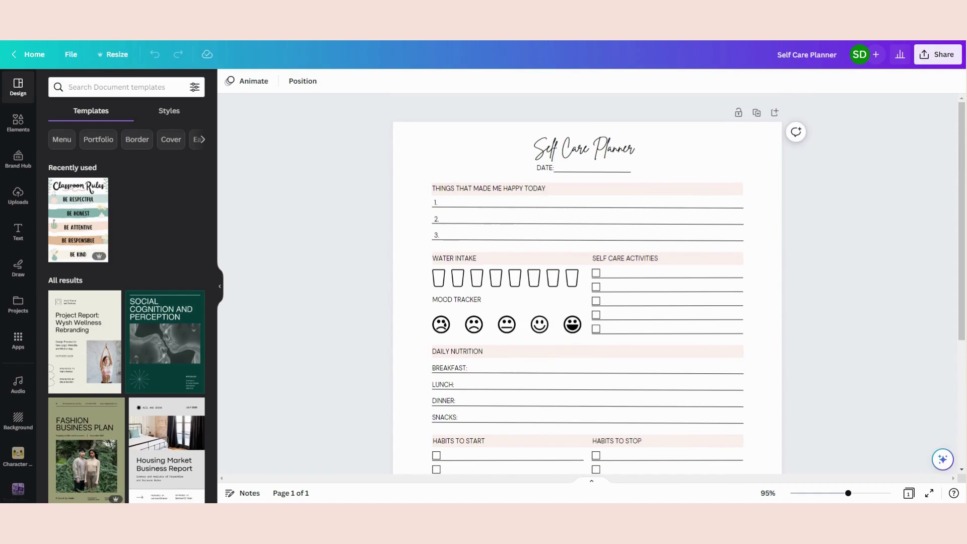